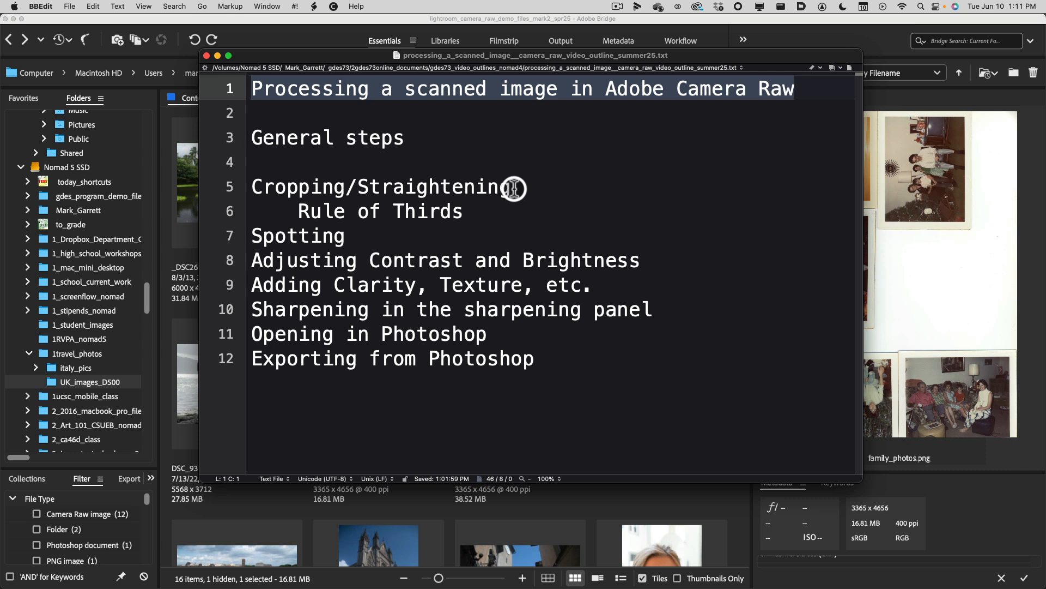
# Step: Review the outline's general steps line by line, from cropping and straightening through exporting from Photoshop
pyautogui.moveTo(524, 188); pyautogui.dragTo(215, 189)
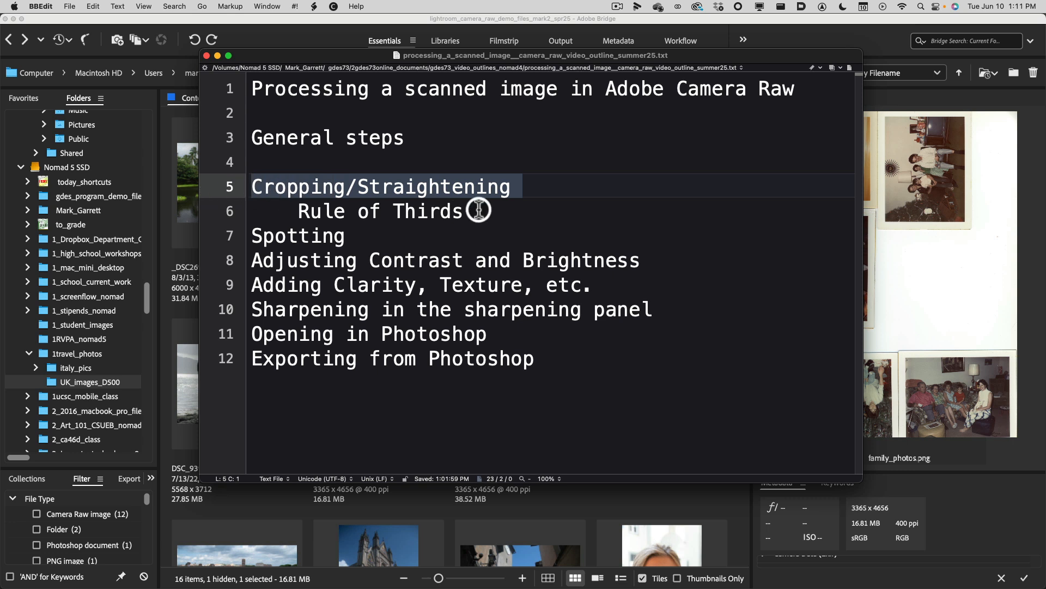
pyautogui.moveTo(484, 211); pyautogui.dragTo(299, 203)
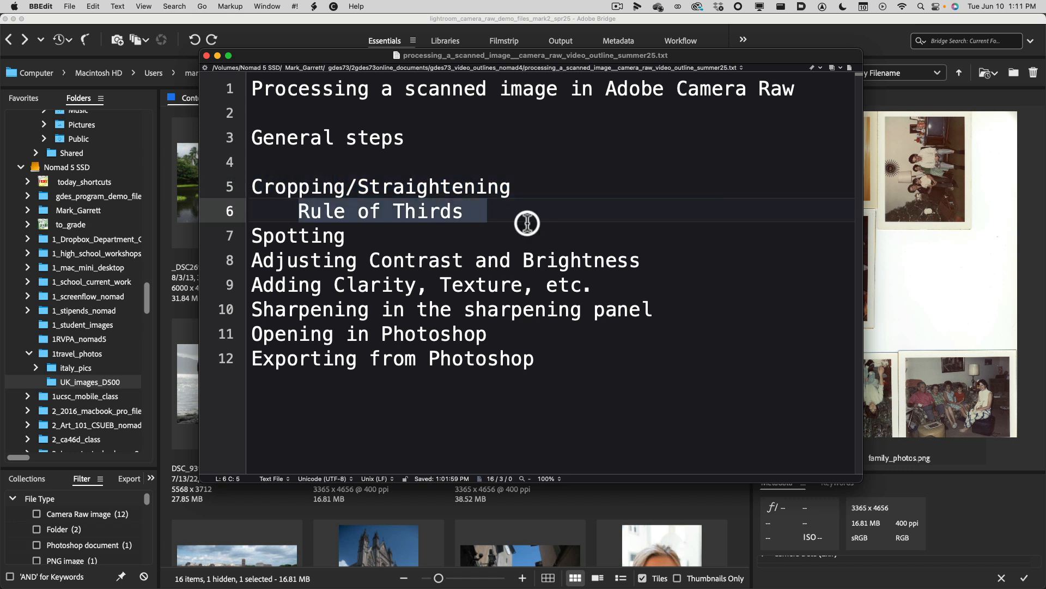
pyautogui.click(365, 236)
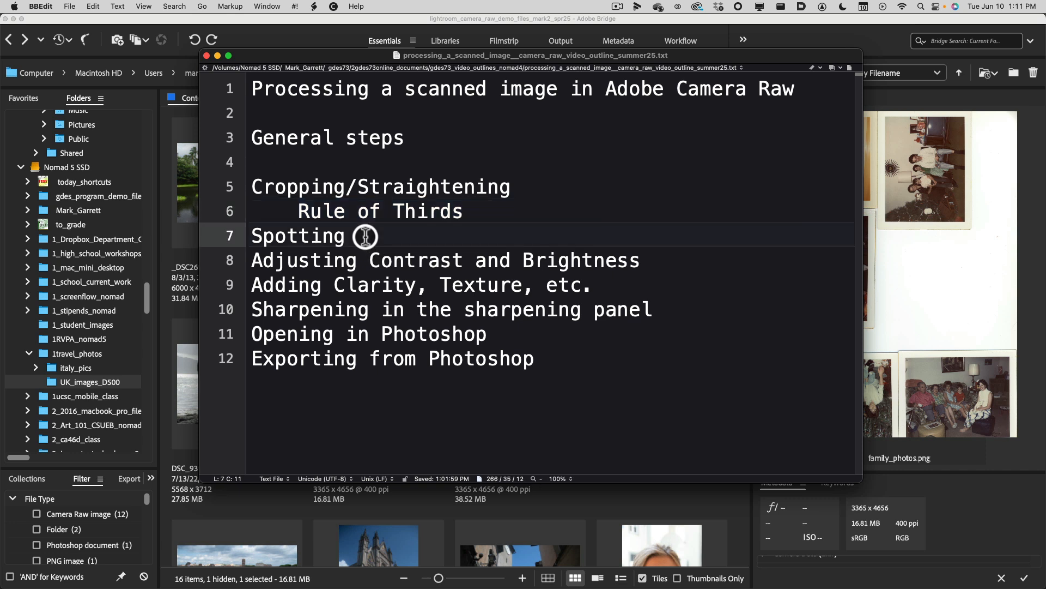
pyautogui.moveTo(365, 236); pyautogui.dragTo(237, 240)
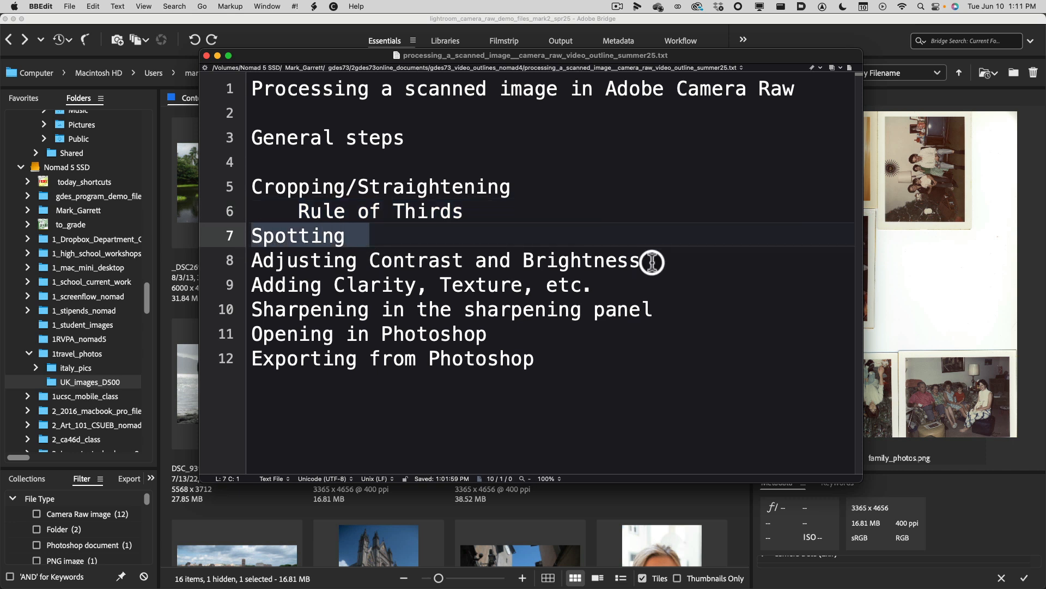
pyautogui.moveTo(642, 261); pyautogui.dragTo(194, 264)
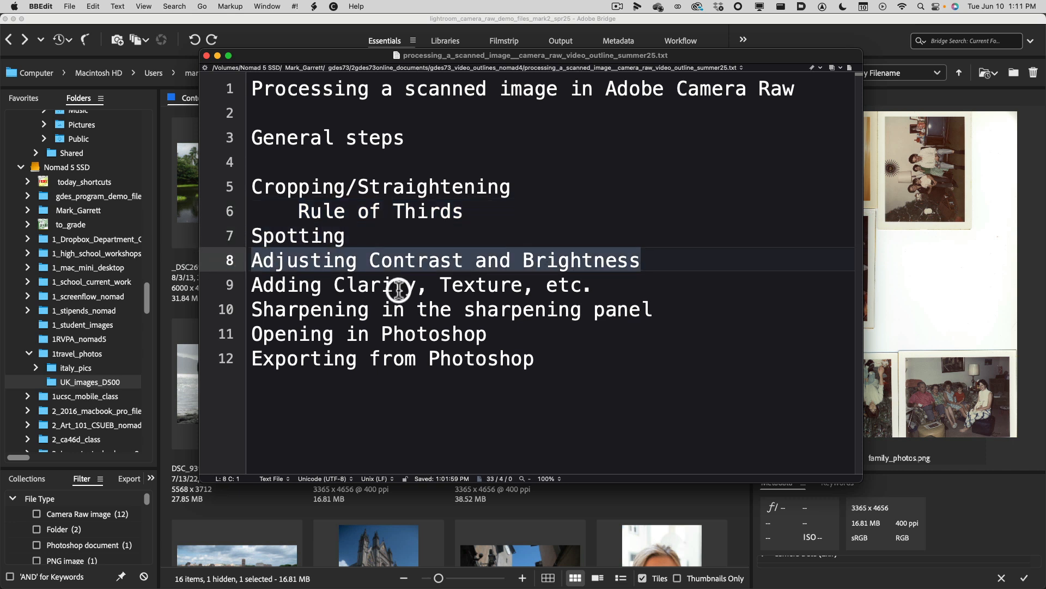
pyautogui.moveTo(603, 283); pyautogui.dragTo(217, 278)
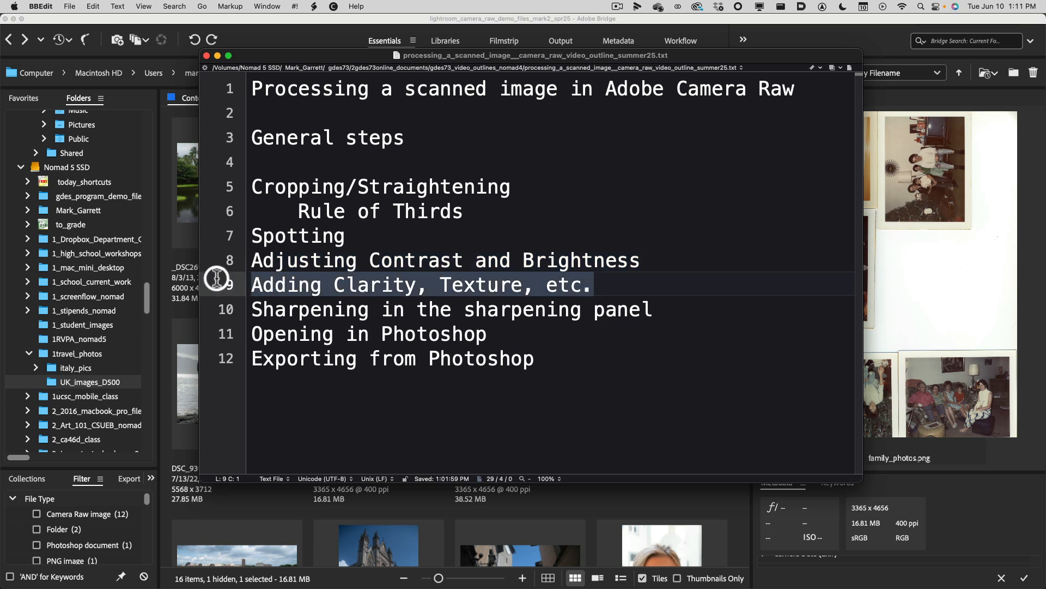
pyautogui.click(690, 307)
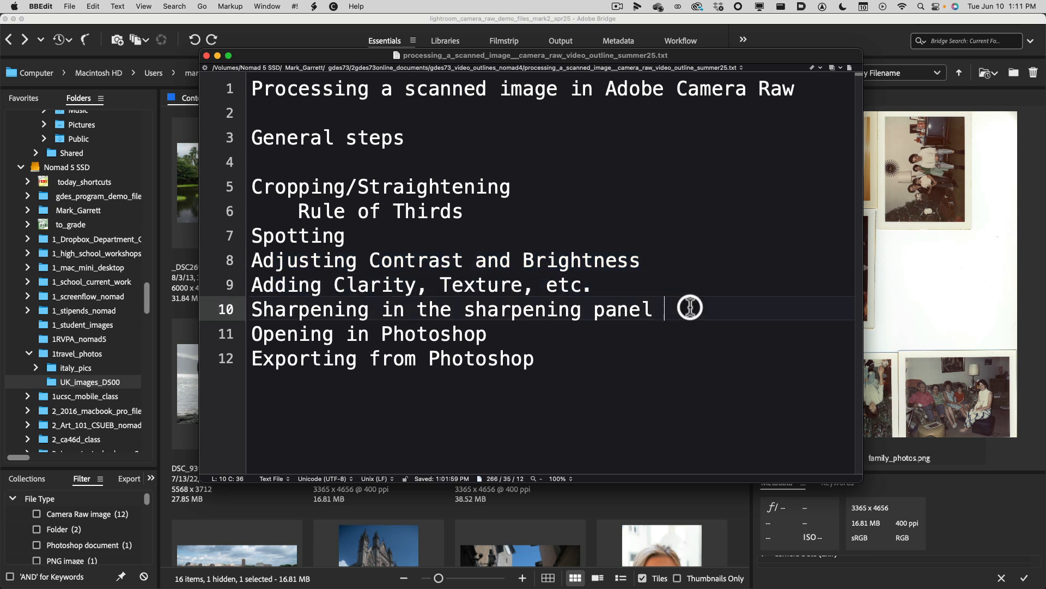
pyautogui.moveTo(690, 307); pyautogui.dragTo(236, 309)
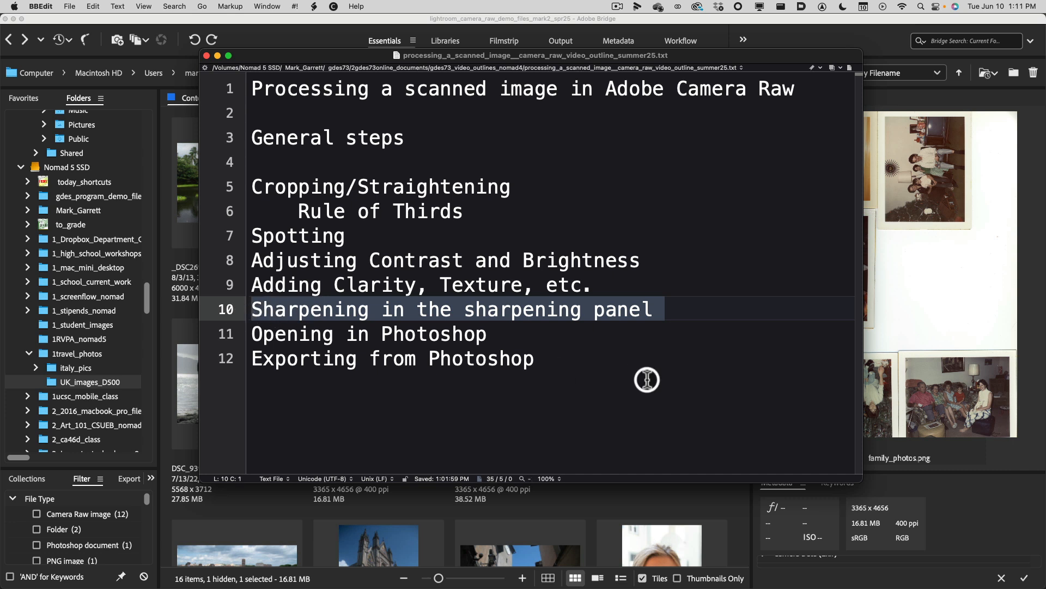
pyautogui.moveTo(510, 341); pyautogui.dragTo(231, 342)
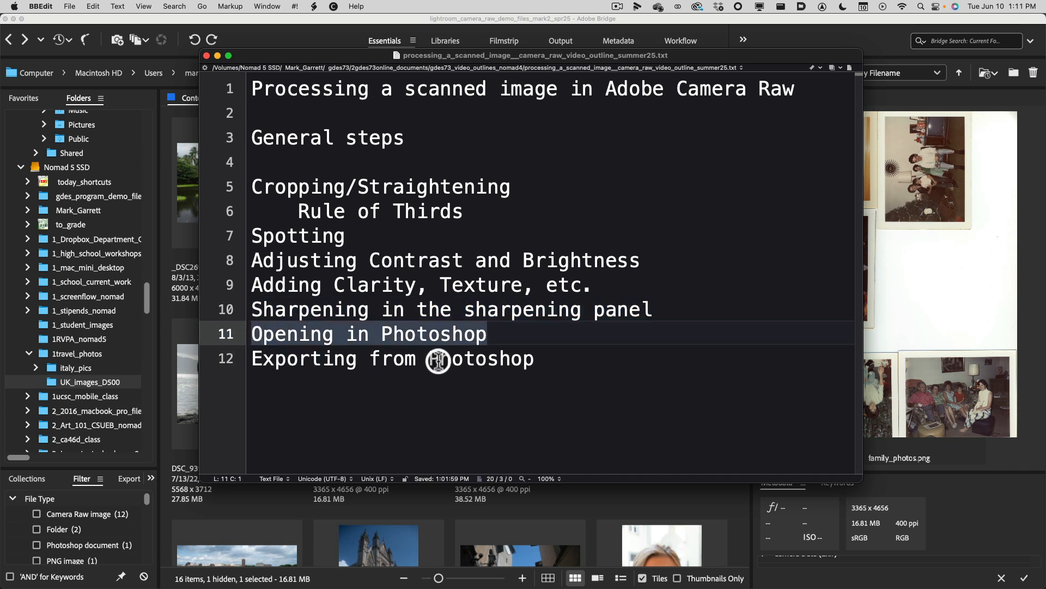
pyautogui.moveTo(596, 357); pyautogui.dragTo(224, 357)
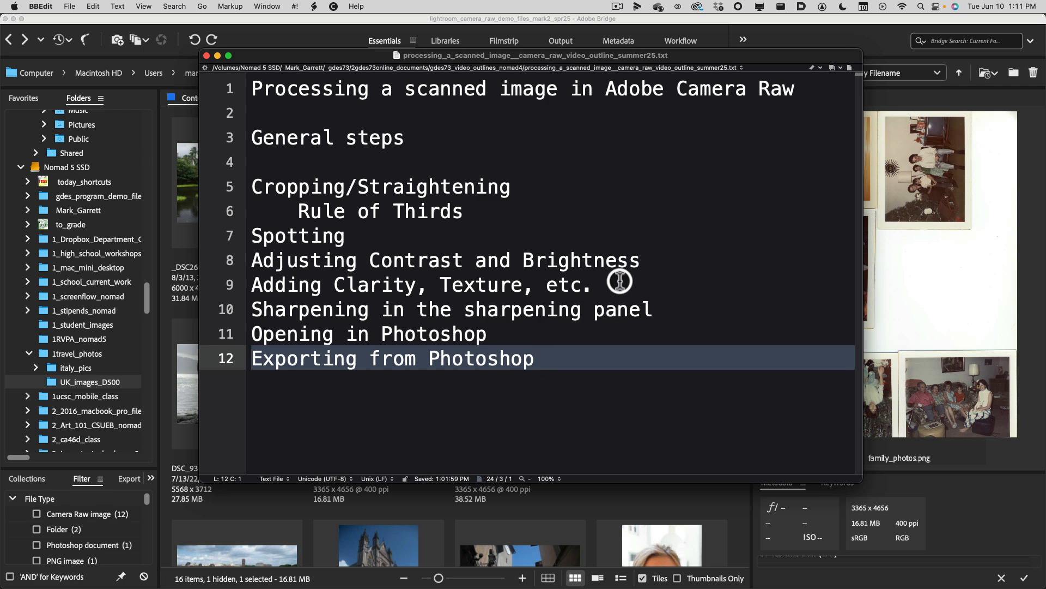
pyautogui.click(276, 22)
pyautogui.scroll(-5, 573, 323)
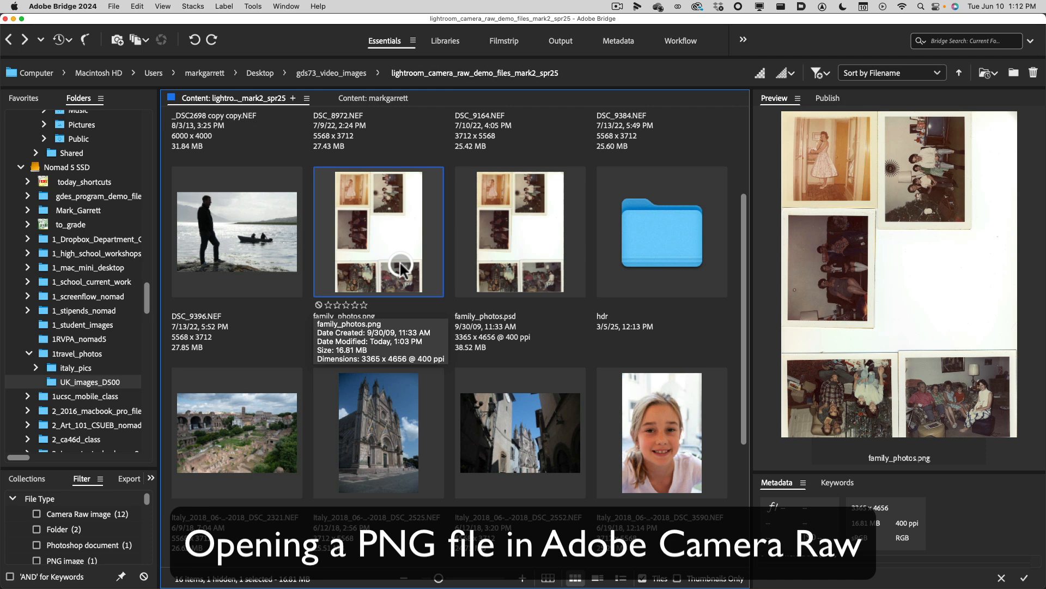
pyautogui.rightClick(394, 247)
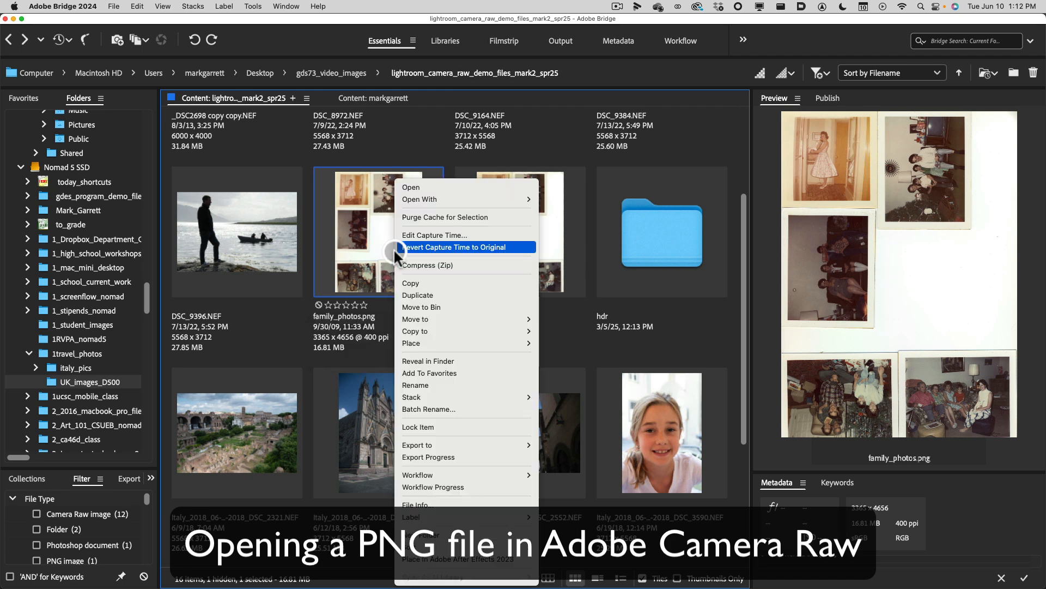
pyautogui.click(351, 246)
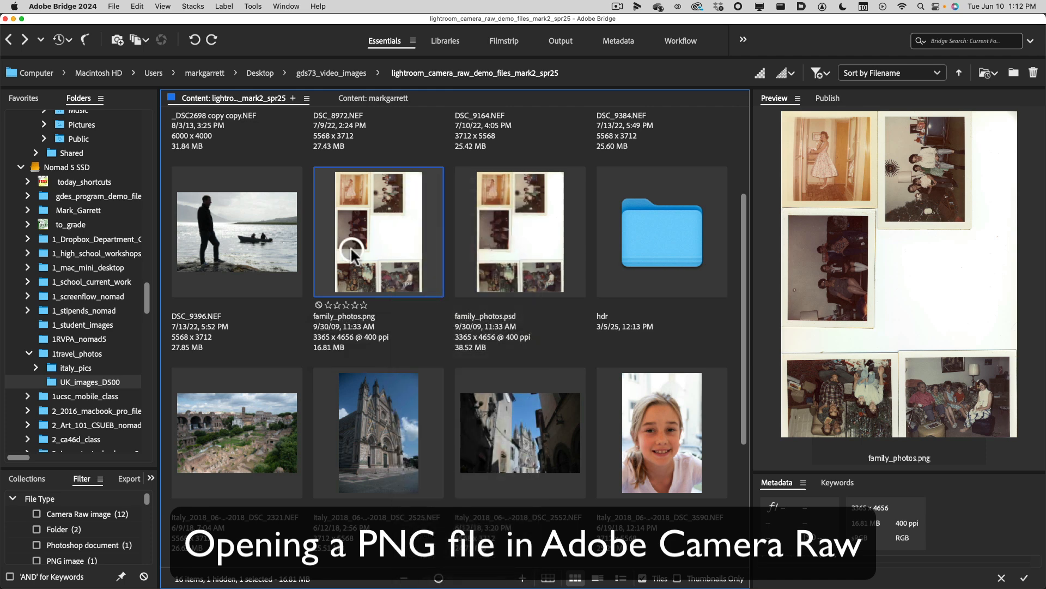
pyautogui.rightClick(351, 252)
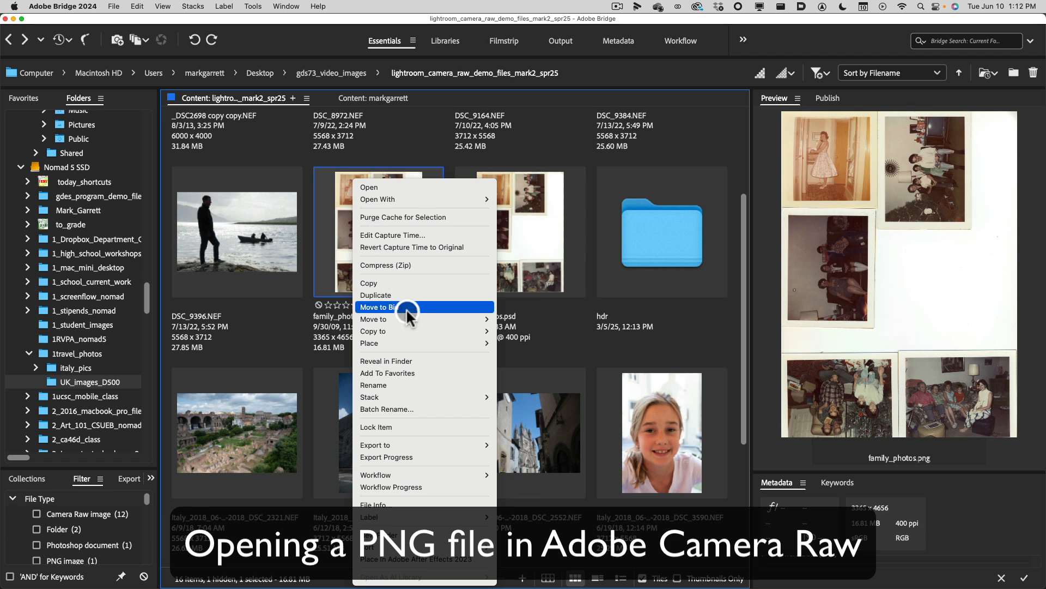
pyautogui.click(336, 234)
pyautogui.click(352, 231)
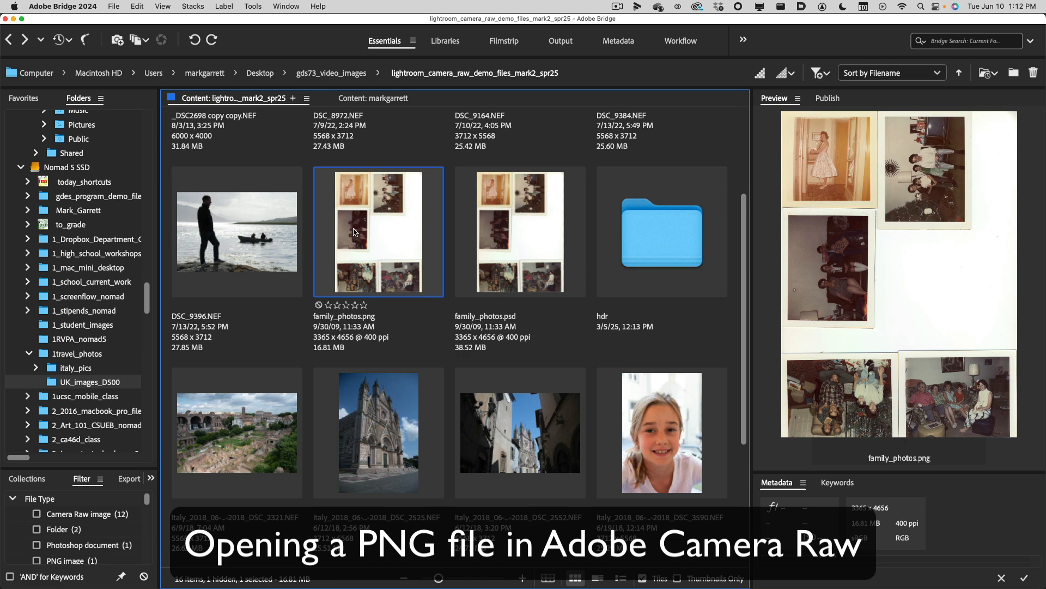
# Step: Switch to Photoshop and bring up the dialog for opening an existing file
pyautogui.hotkey('ctrl', 'Up')
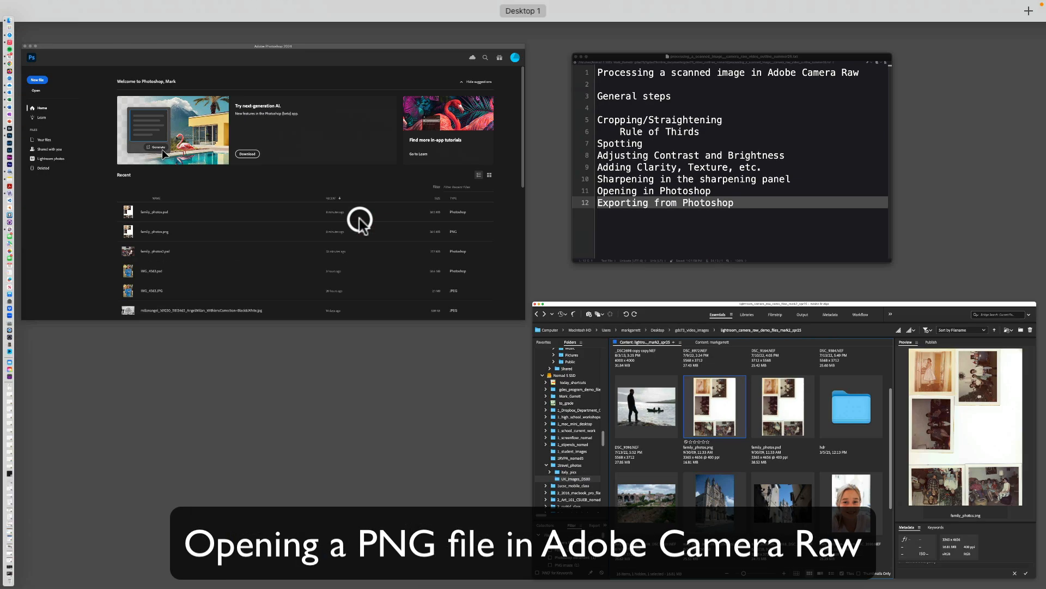
pyautogui.click(328, 217)
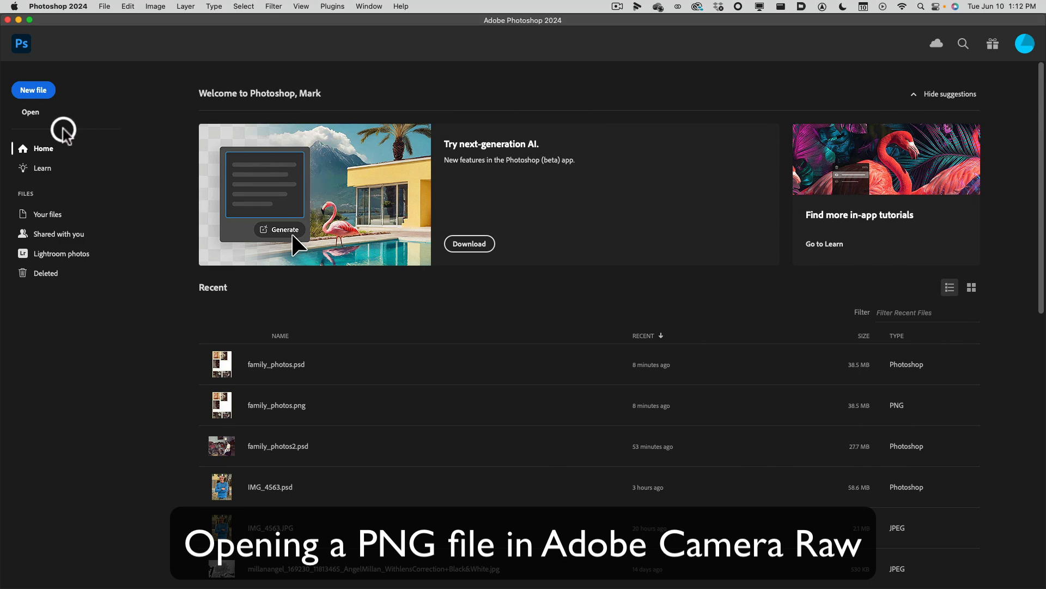
pyautogui.click(33, 114)
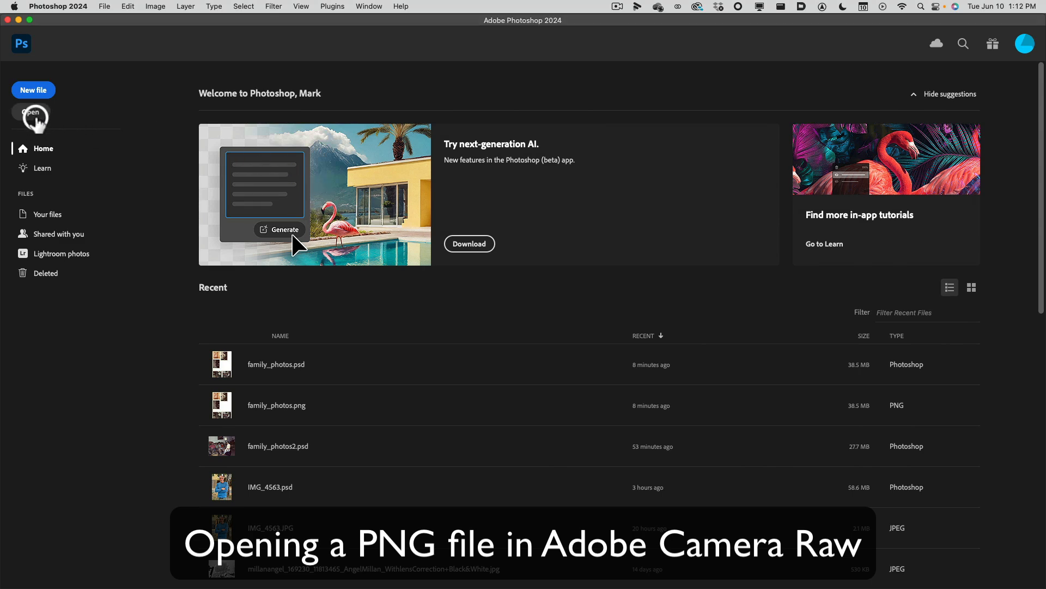
pyautogui.click(105, 6)
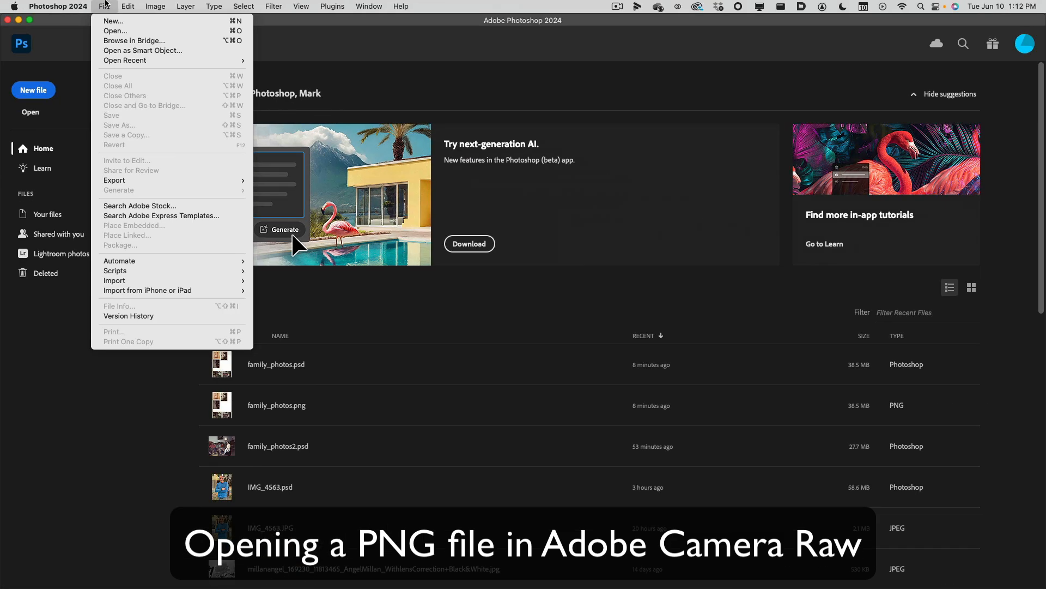
pyautogui.click(30, 111)
pyautogui.click(30, 111)
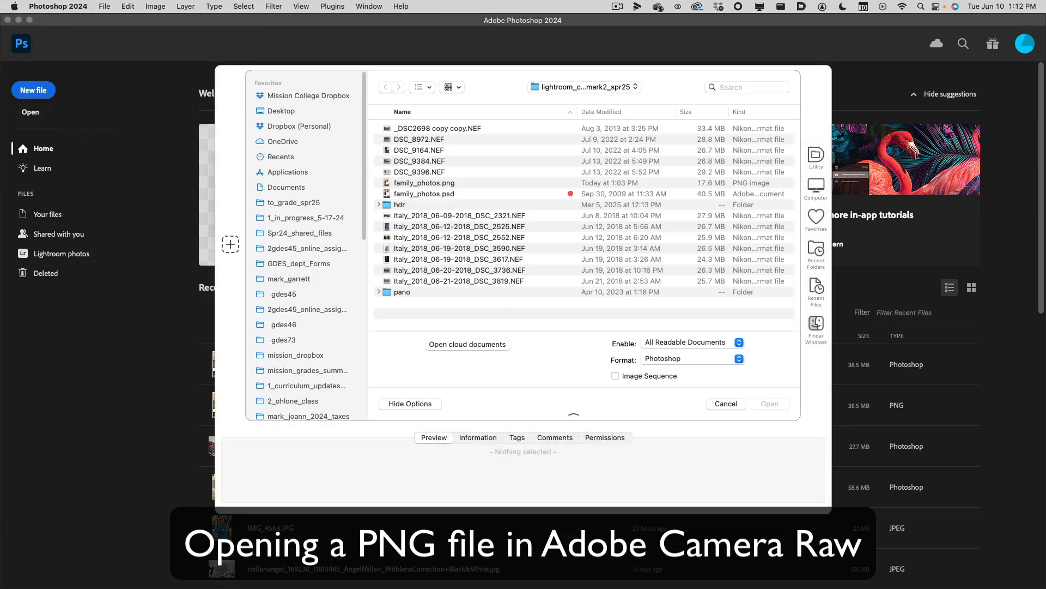
# Step: Open family_photos.png with the file format set to Camera Raw
pyautogui.click(431, 182)
pyautogui.click(475, 188)
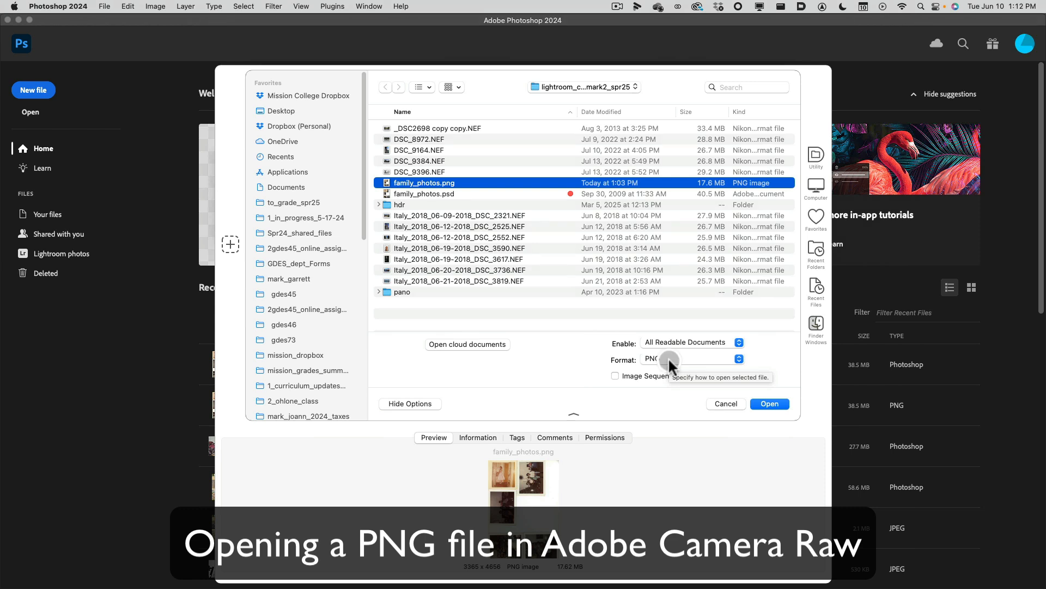
pyautogui.click(685, 356)
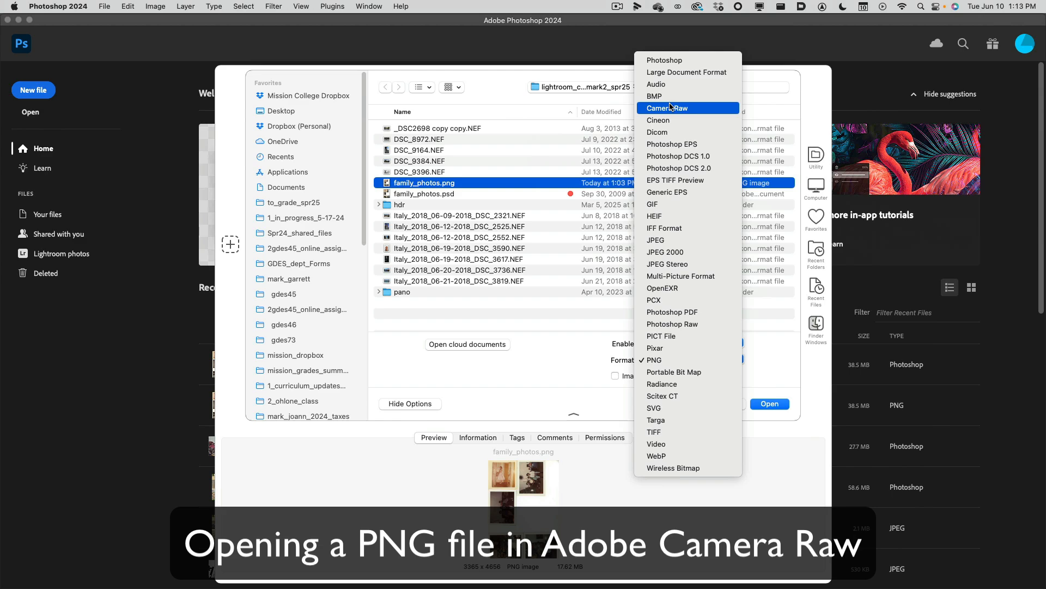
pyautogui.click(671, 107)
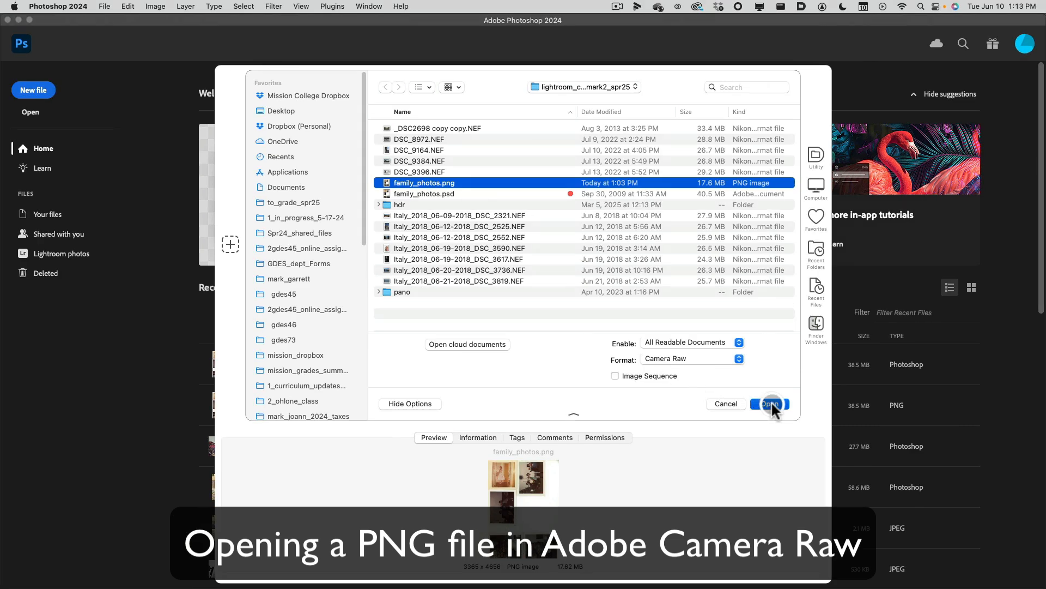
pyautogui.click(839, 425)
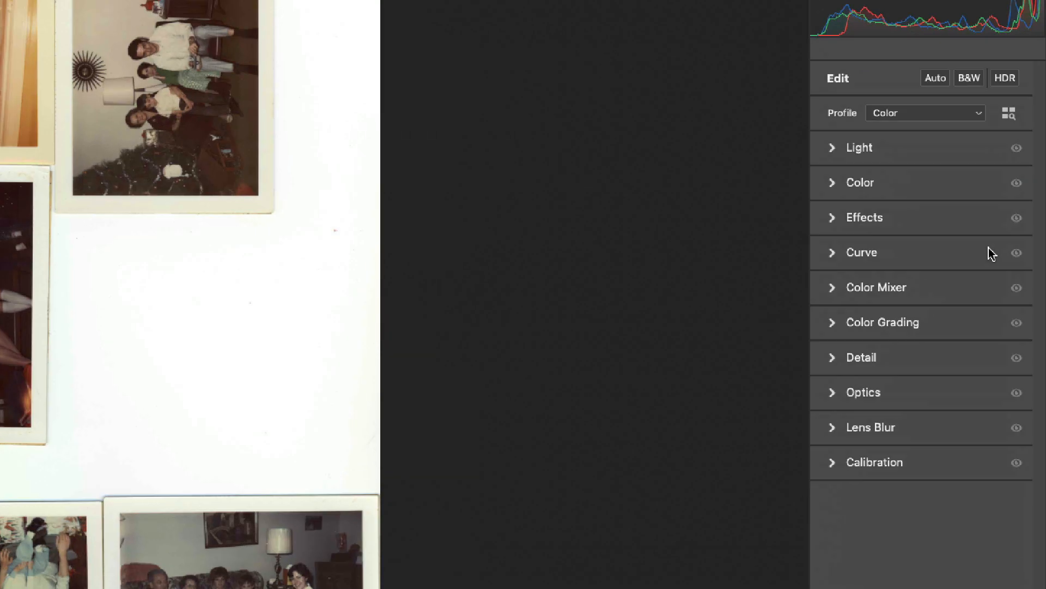
pyautogui.moveTo(989, 250)
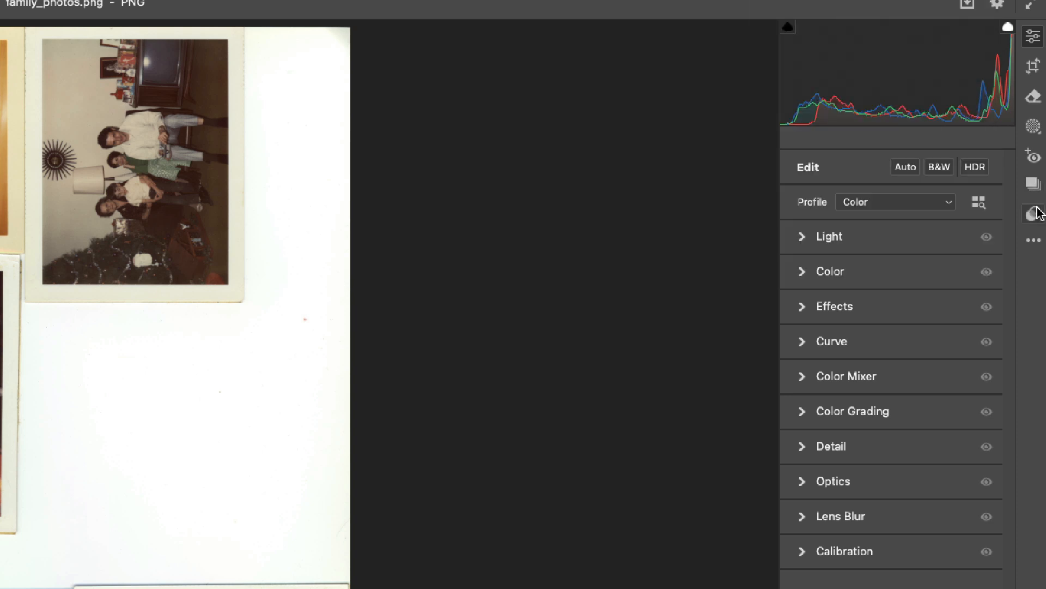
pyautogui.click(1037, 241)
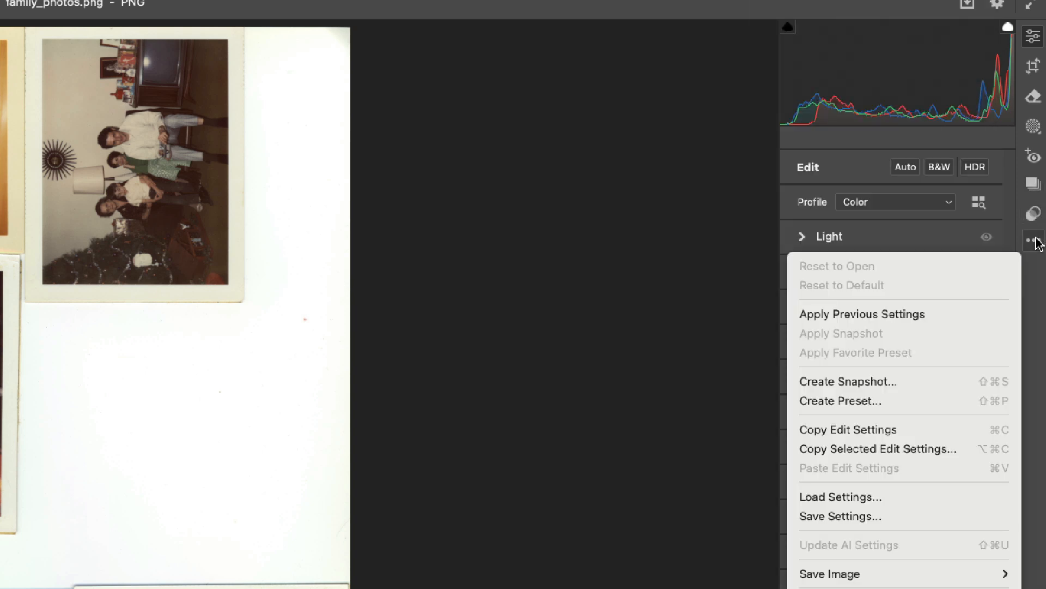
pyautogui.click(1038, 241)
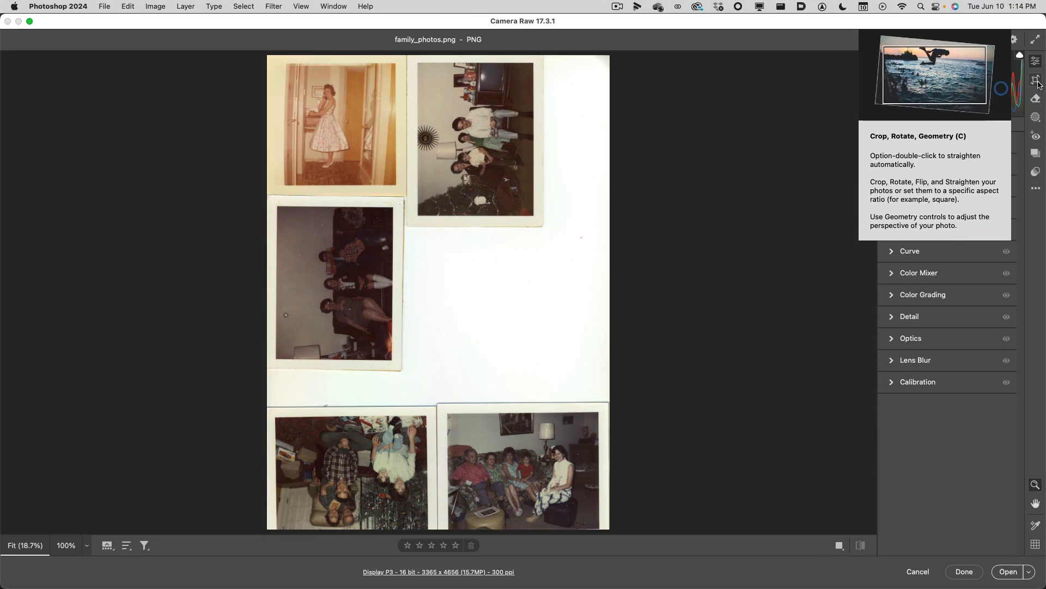
# Step: Enter Crop mode and rotate the whole scan 90 degrees clockwise
pyautogui.click(1036, 80)
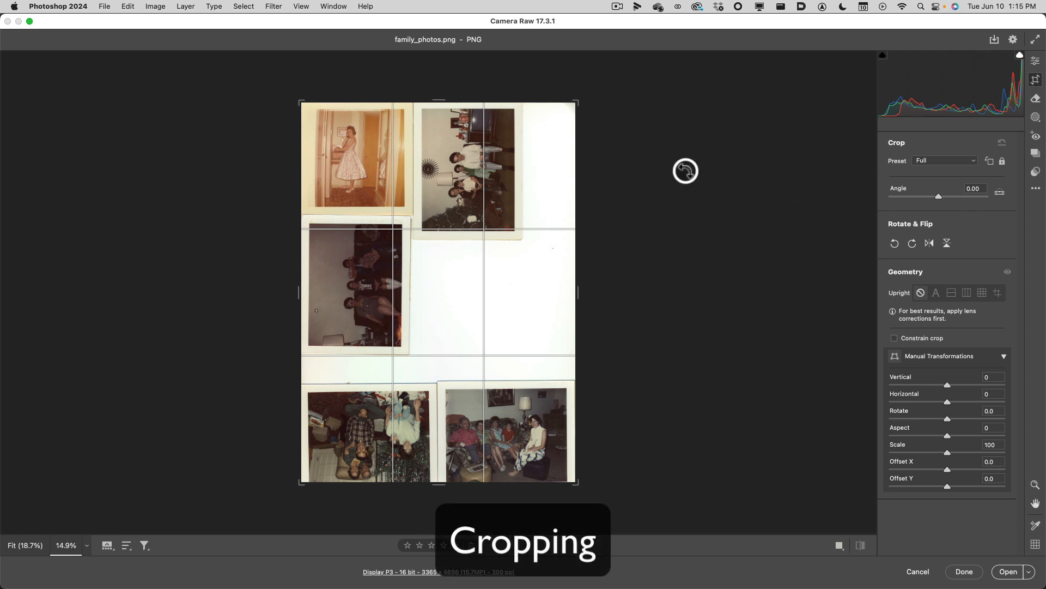
pyautogui.click(992, 175)
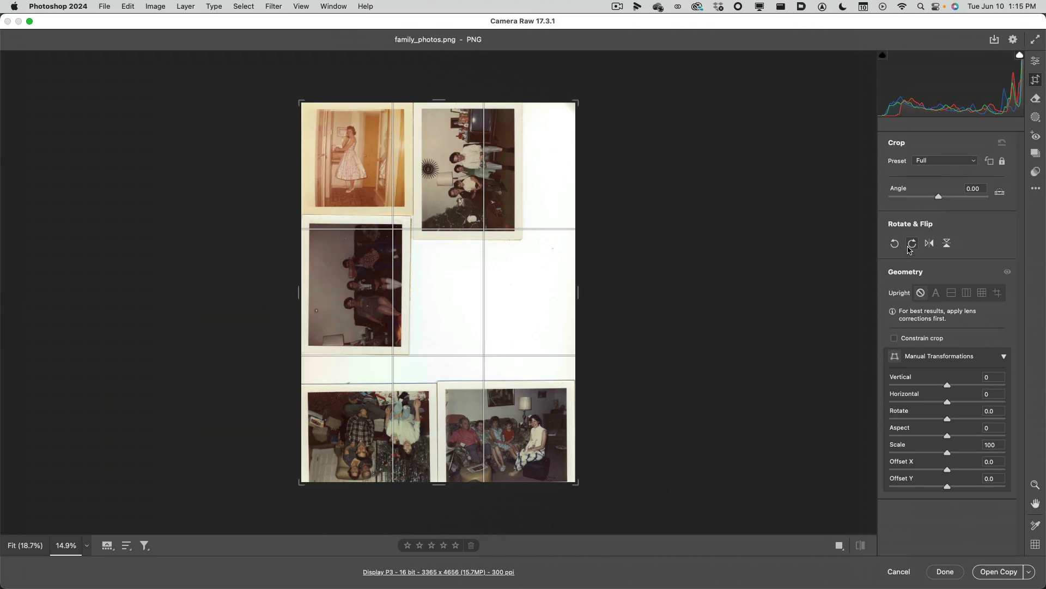
pyautogui.click(908, 247)
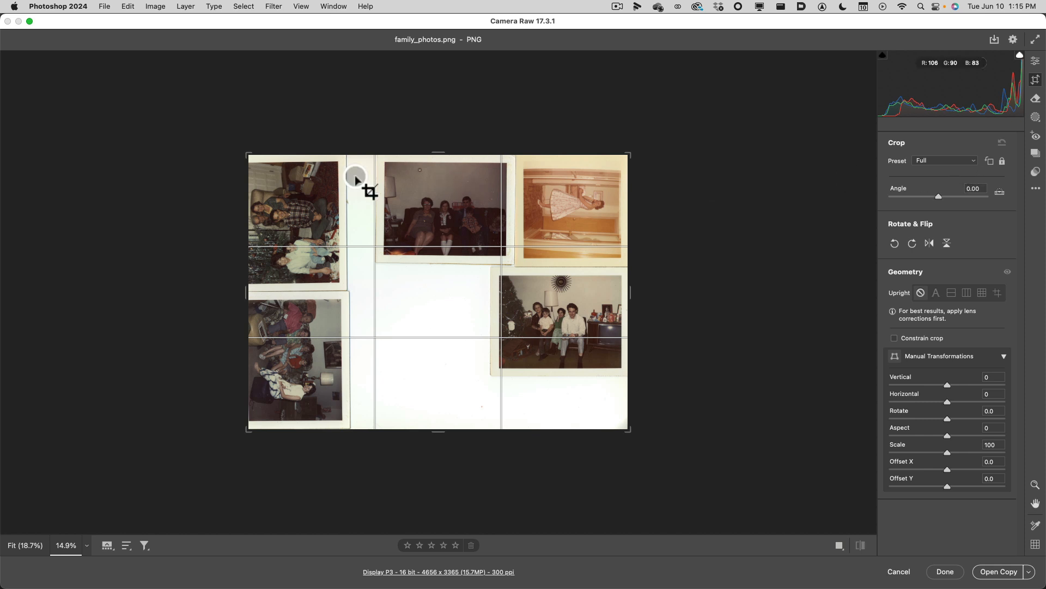
# Step: Shrink the crop from its upper-left corner toward the photo beside the Christmas tree and unlock the crop aspect ratio
pyautogui.moveTo(248, 156); pyautogui.dragTo(309, 184)
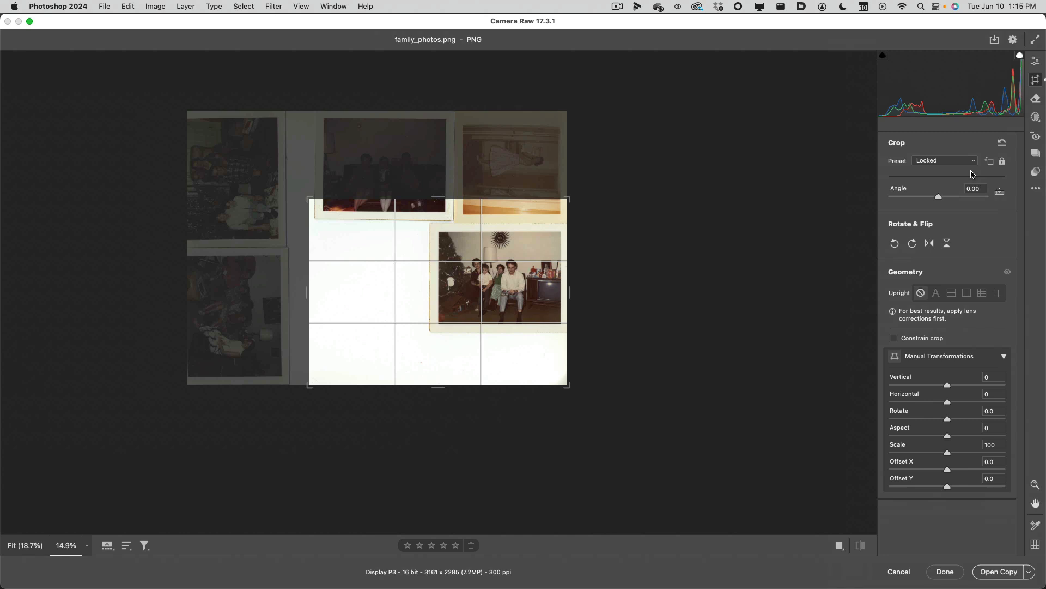
pyautogui.click(1001, 162)
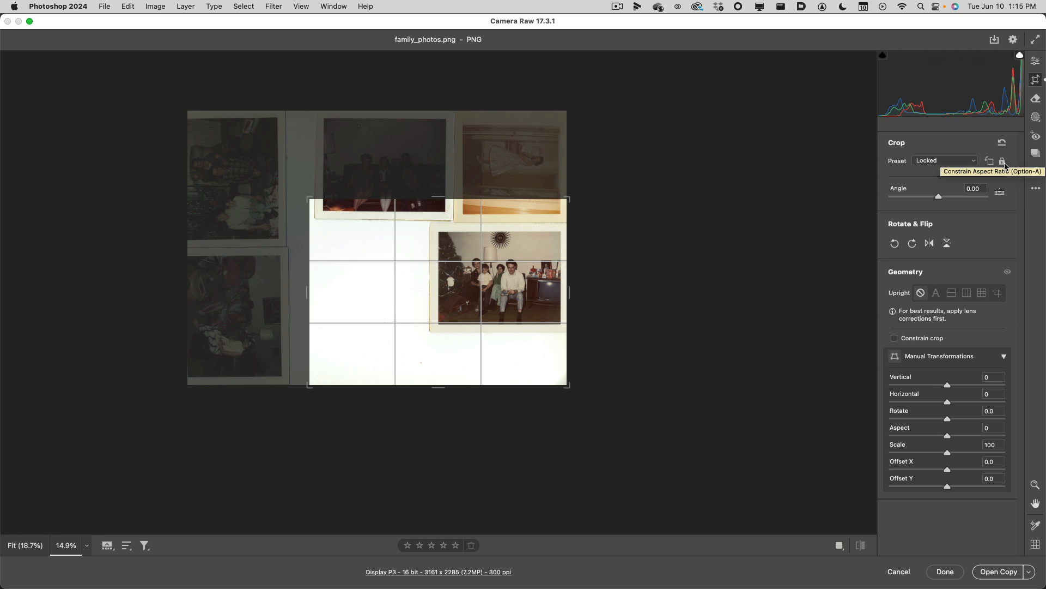
pyautogui.click(1005, 165)
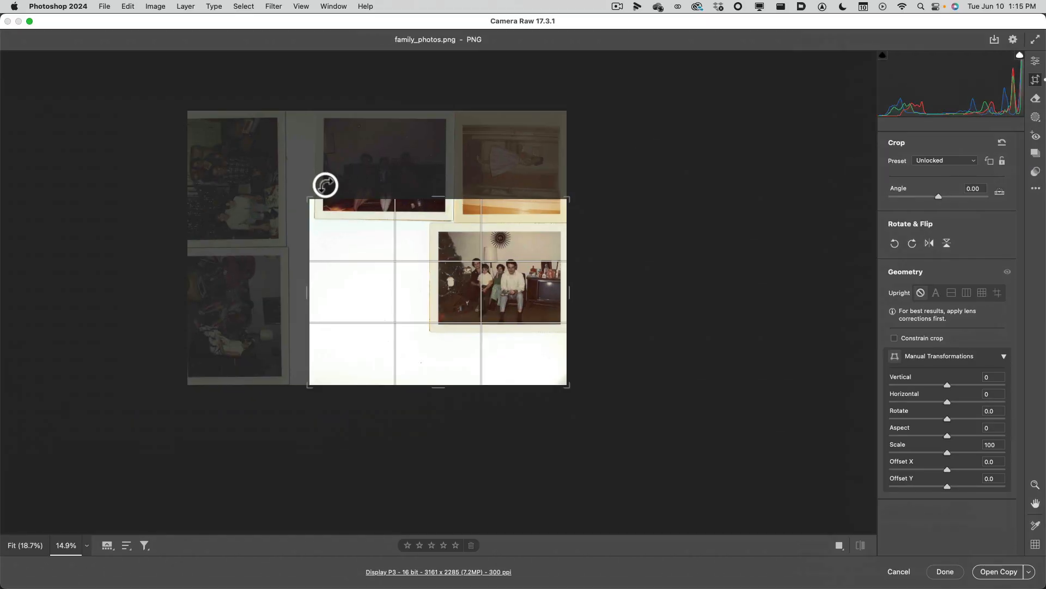
# Step: Fit the crop closely around the Christmas family photo to about 1471 x 1105 pixels, excluding its white border
pyautogui.moveTo(307, 200); pyautogui.dragTo(380, 222)
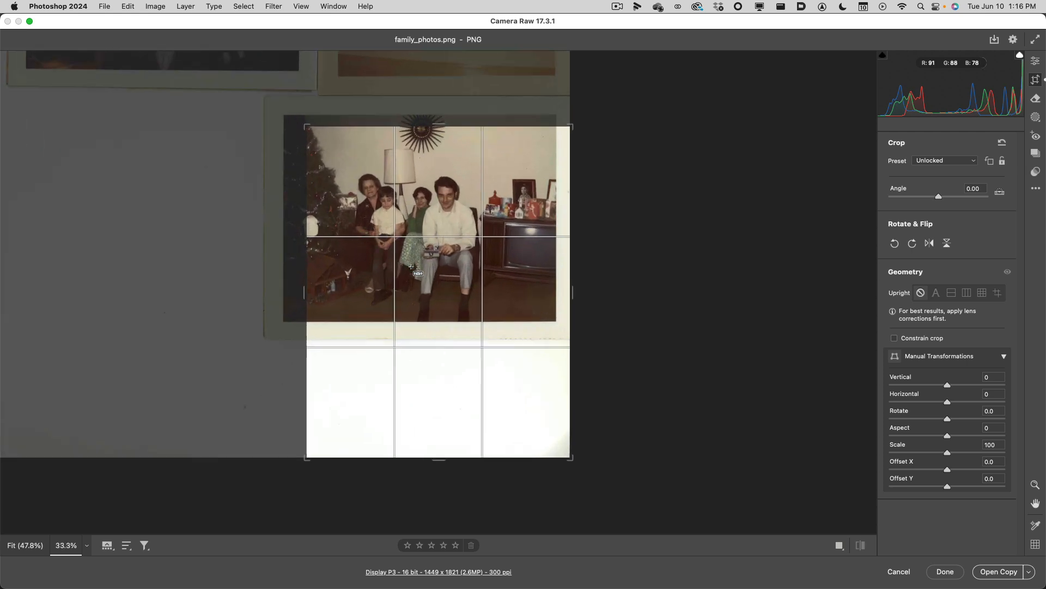
pyautogui.press('super+=')
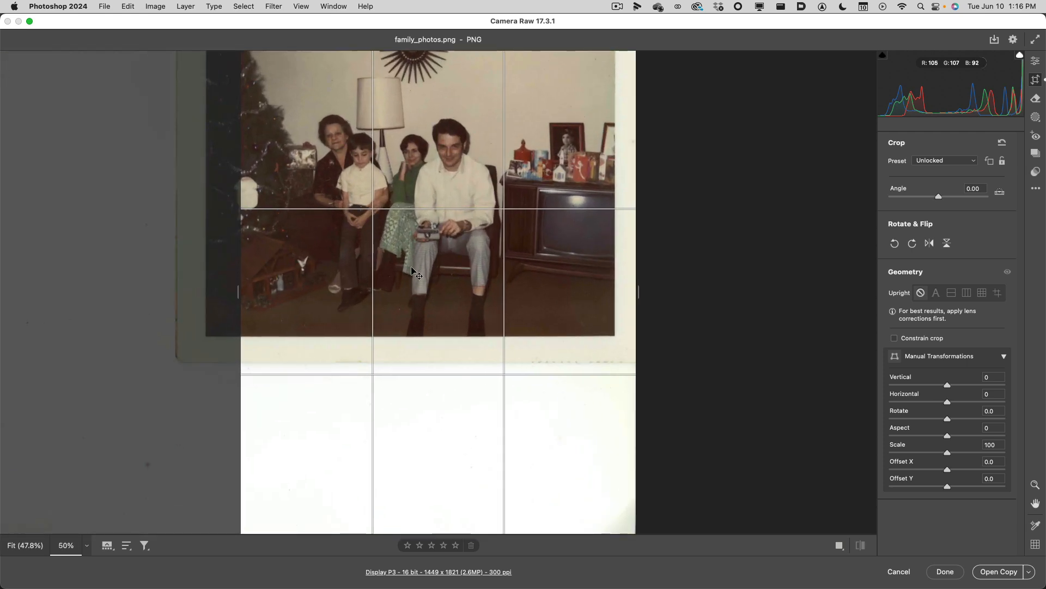
pyautogui.press('super+-')
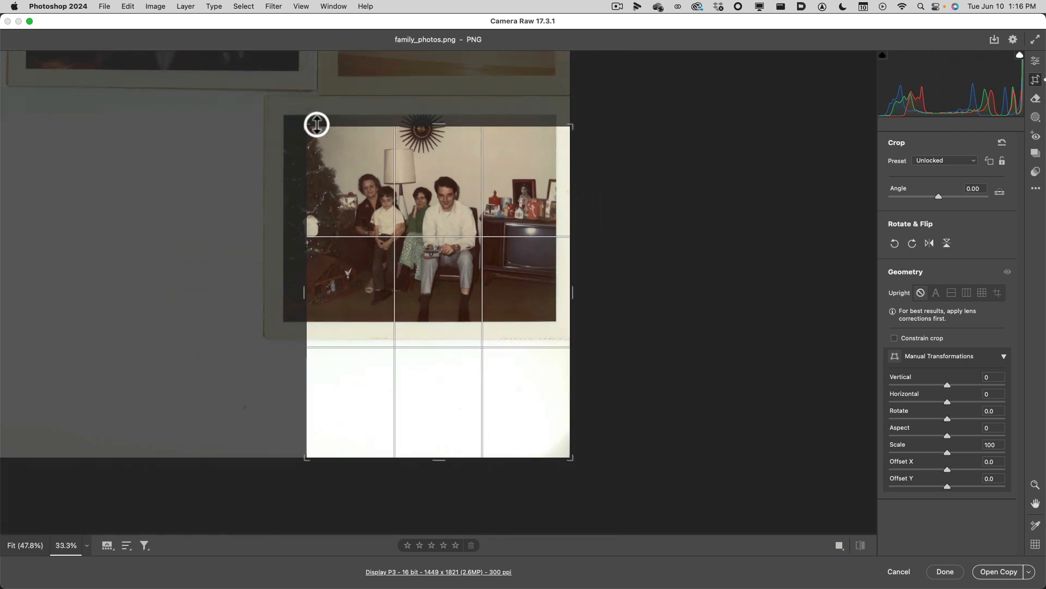
pyautogui.moveTo(306, 125); pyautogui.dragTo(293, 120)
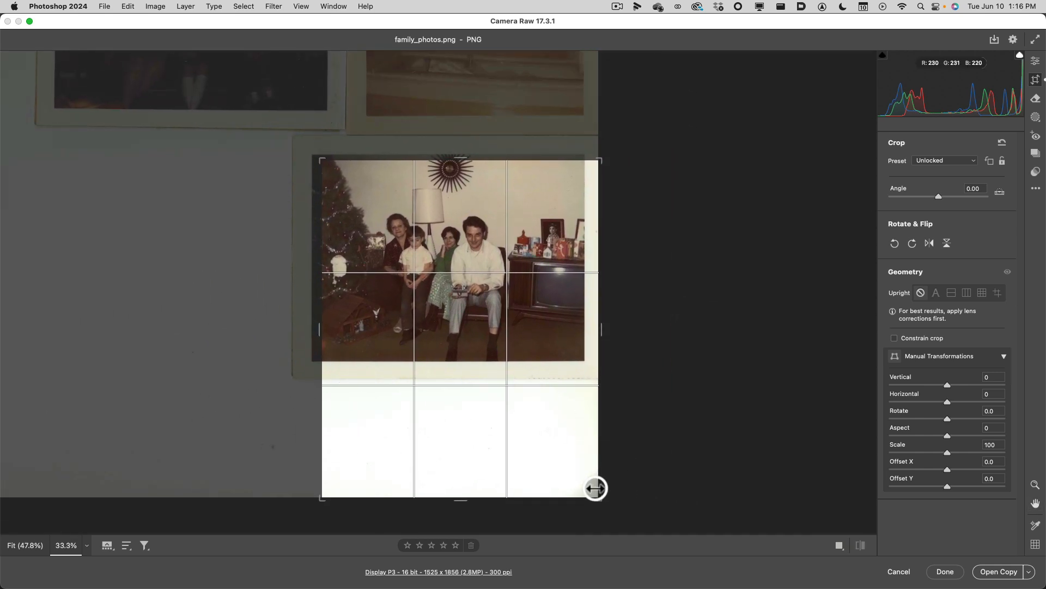
pyautogui.moveTo(599, 507); pyautogui.dragTo(590, 430)
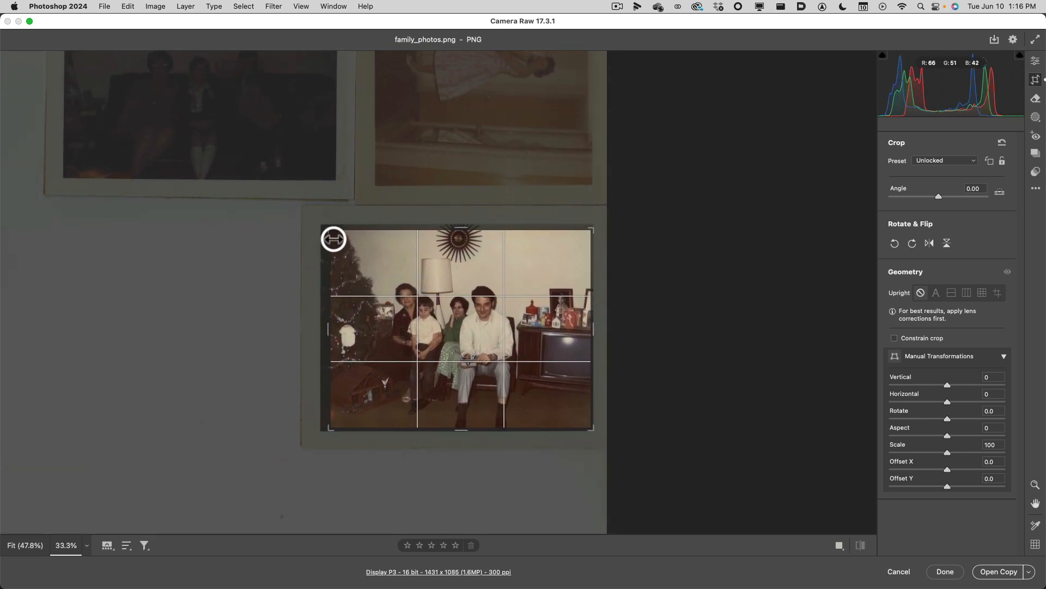
pyautogui.moveTo(333, 227); pyautogui.dragTo(326, 226)
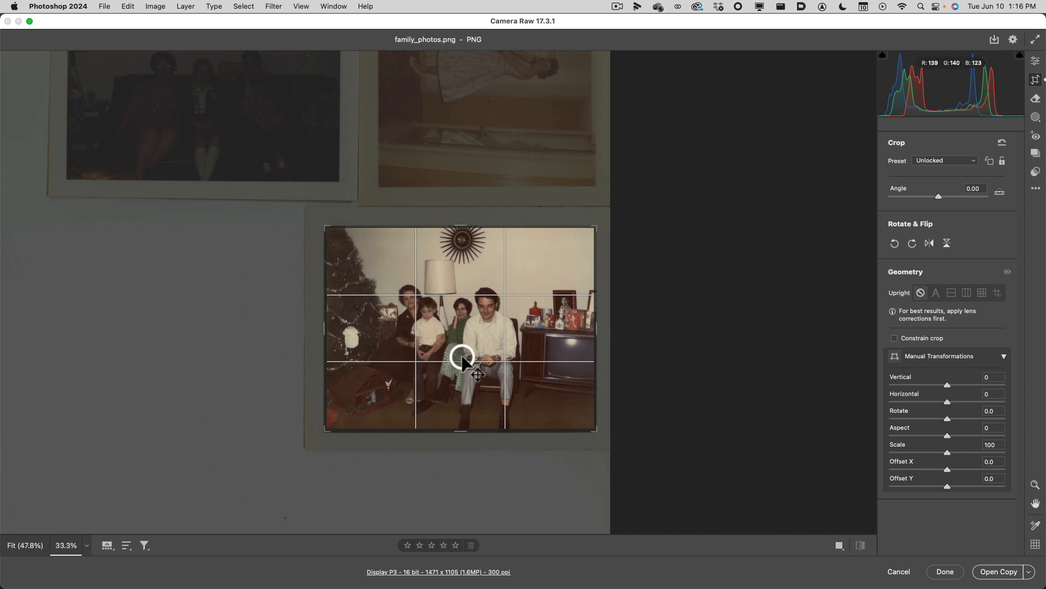
# Step: Tighten and reposition the crop around the four seated people to about 1154 x 1011 pixels and apply it
pyautogui.moveTo(591, 227); pyautogui.dragTo(576, 238)
pyautogui.moveTo(344, 240); pyautogui.dragTo(354, 240)
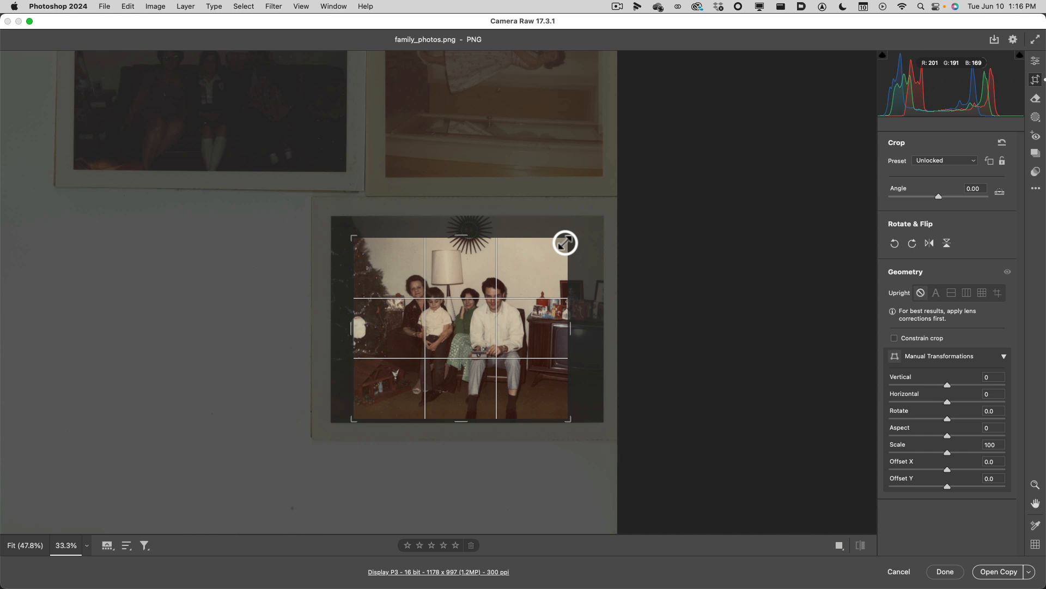
pyautogui.moveTo(527, 318); pyautogui.dragTo(527, 321)
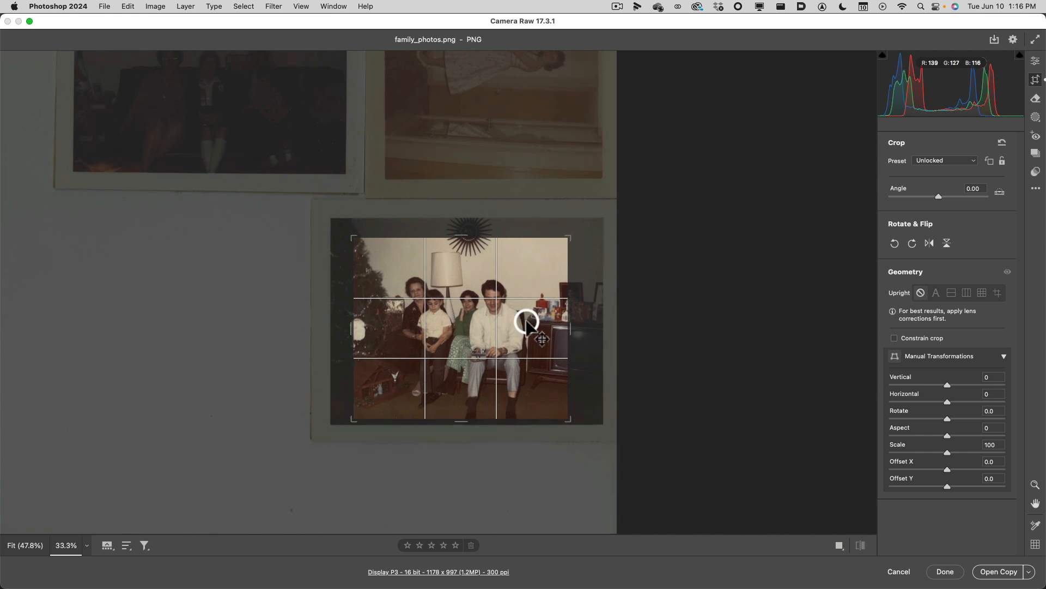
pyautogui.press('super+plus')
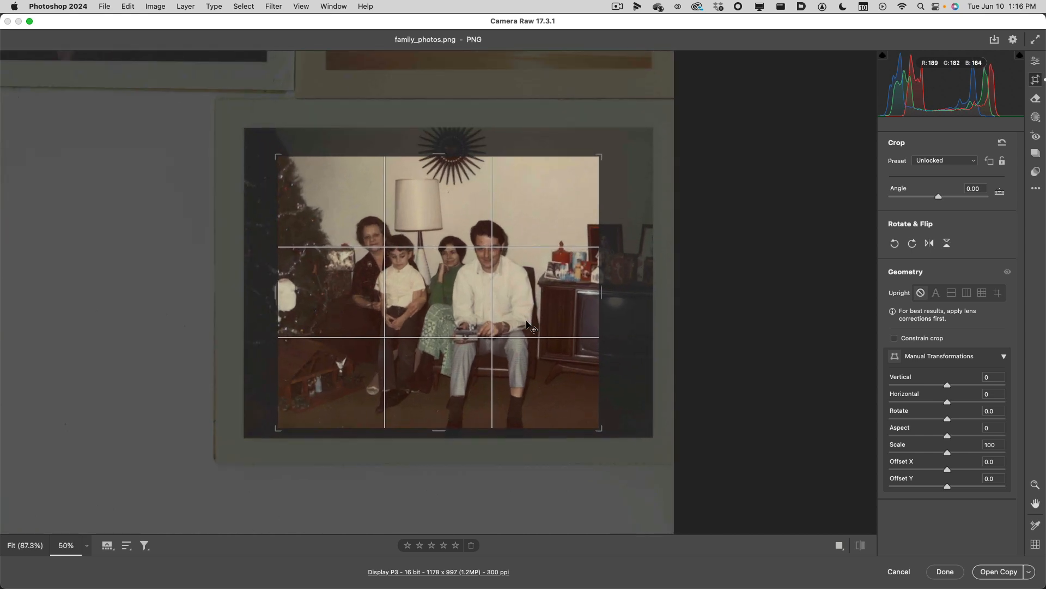
pyautogui.moveTo(527, 321); pyautogui.dragTo(397, 282)
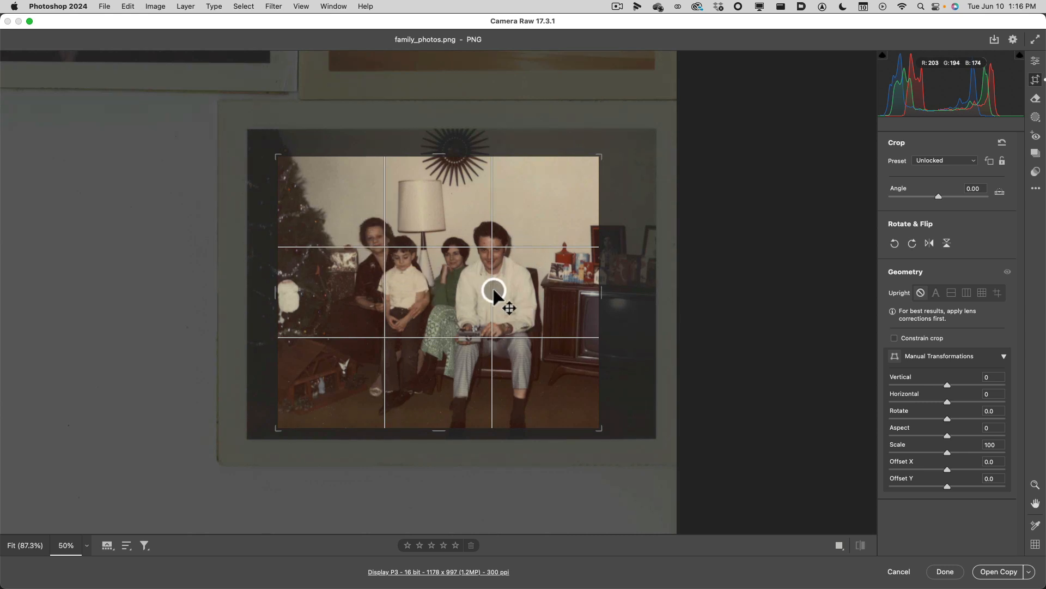
pyautogui.moveTo(494, 294); pyautogui.dragTo(517, 299)
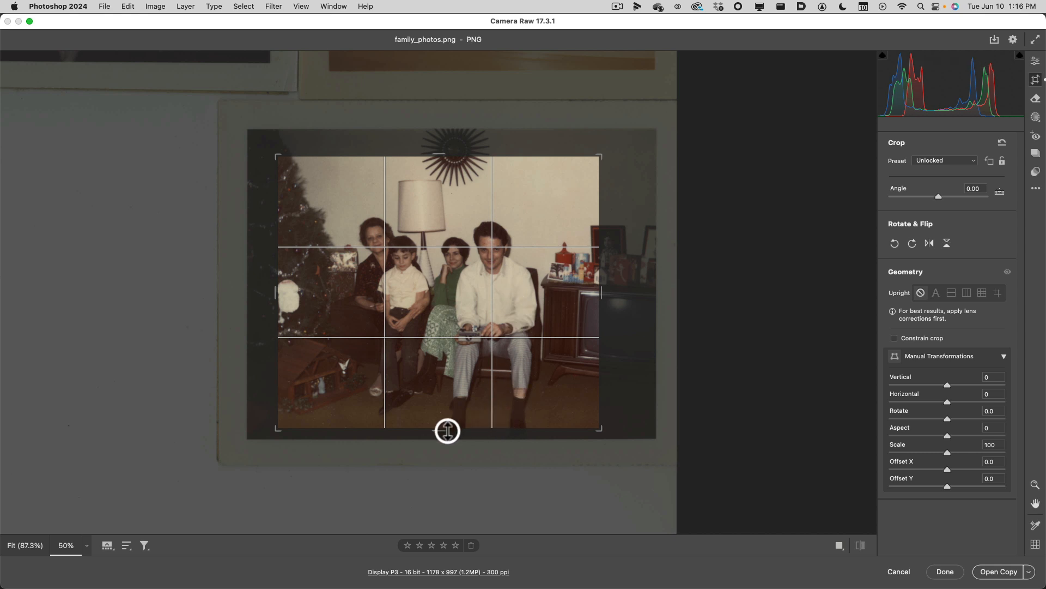
pyautogui.moveTo(447, 428); pyautogui.dragTo(447, 434)
pyautogui.press('Return')
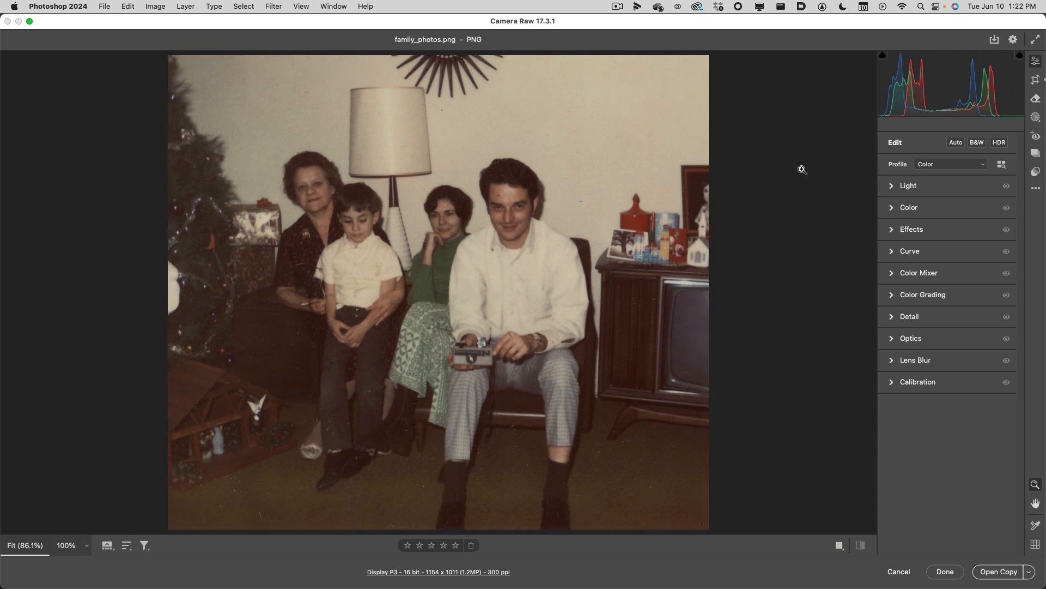
# Step: Switch to the Remove tools and choose the Heal brush for spotting the photo
pyautogui.click(803, 170)
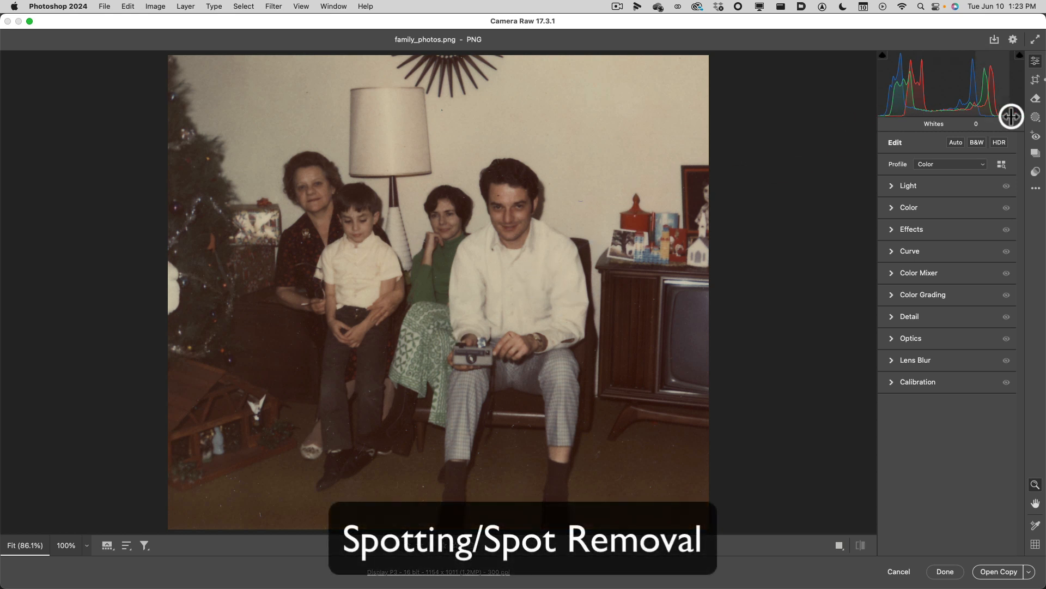
pyautogui.click(1038, 100)
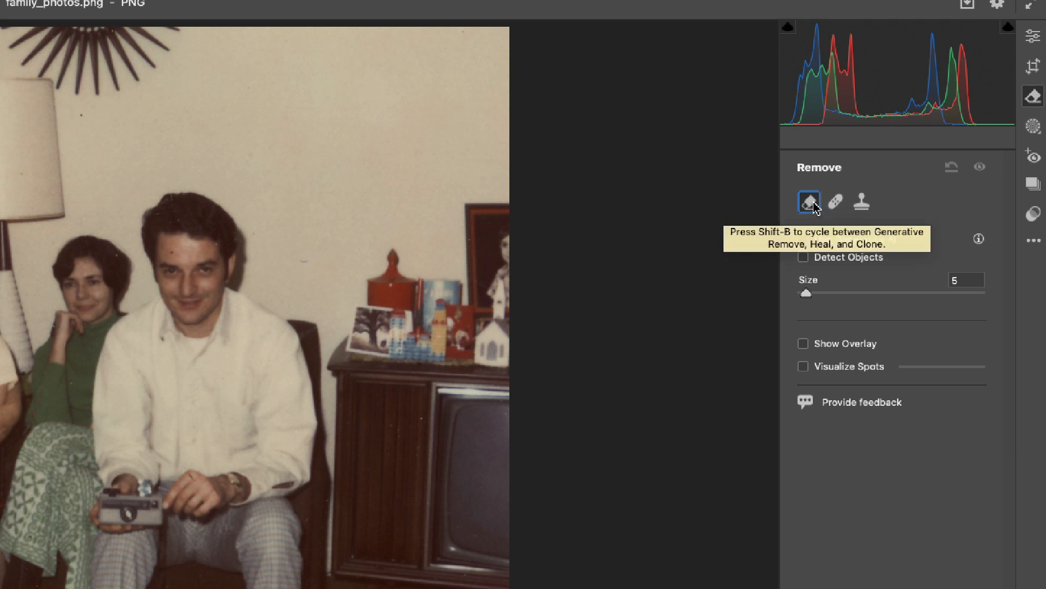
pyautogui.moveTo(815, 207)
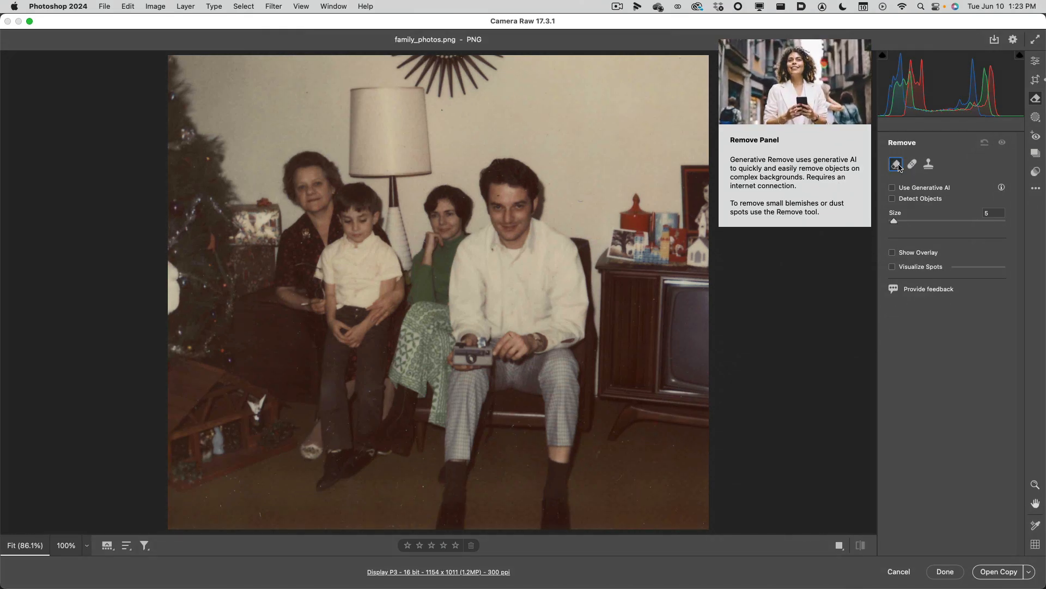
pyautogui.click(917, 165)
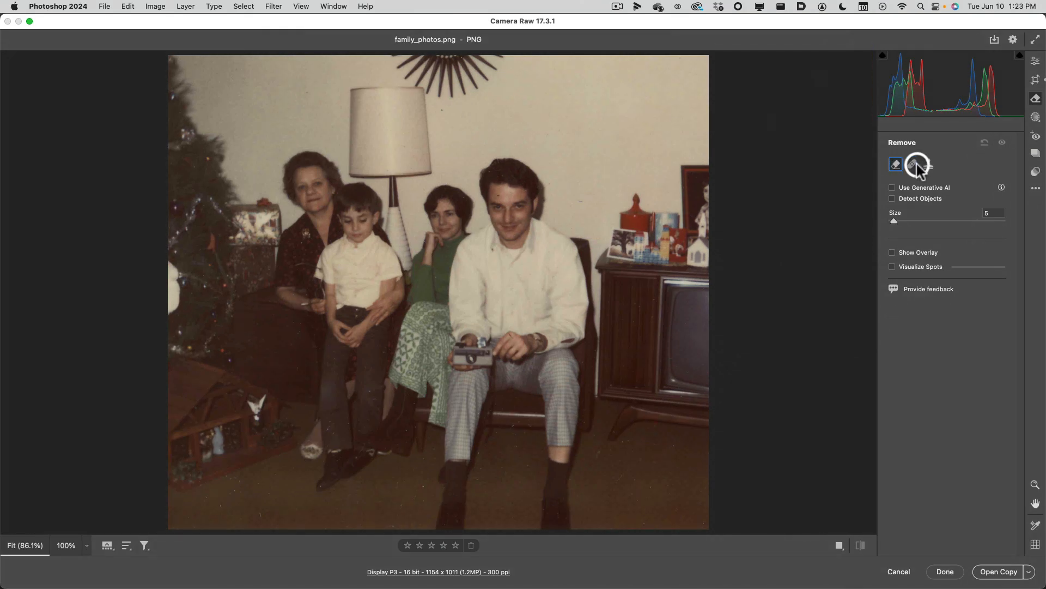
pyautogui.click(916, 164)
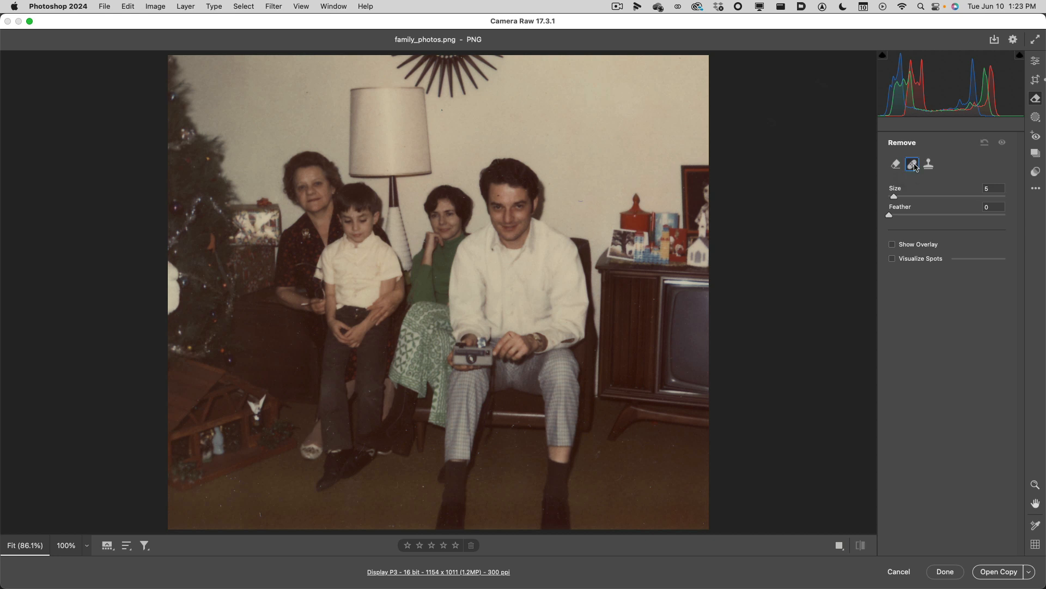
# Step: Examine the dust and blemishes with Visualize Spots at a lower threshold, comparing with the normal photo before switching it off
pyautogui.click(892, 260)
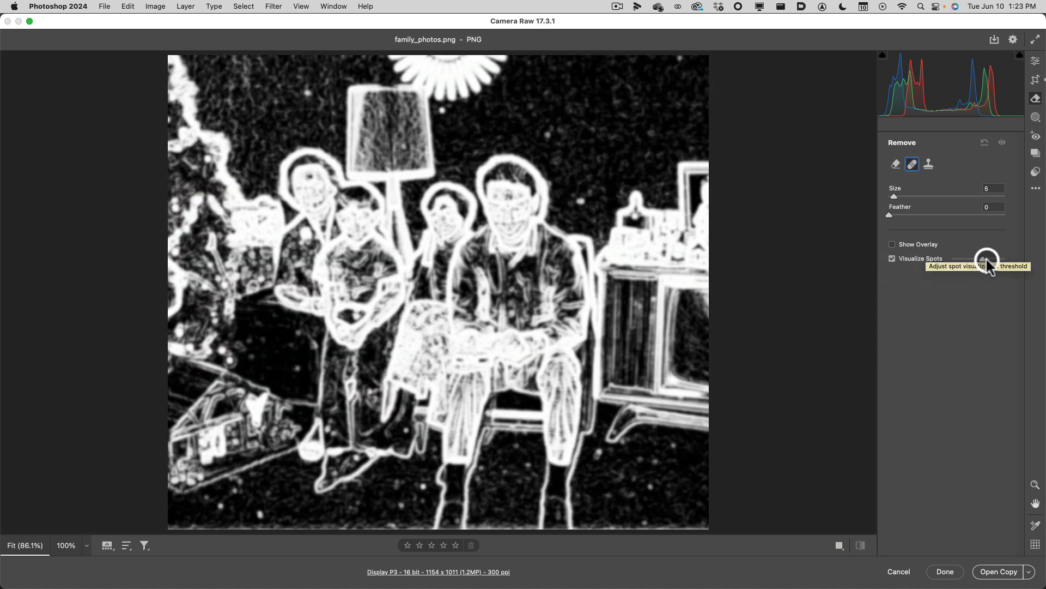
pyautogui.moveTo(982, 260); pyautogui.dragTo(984, 260)
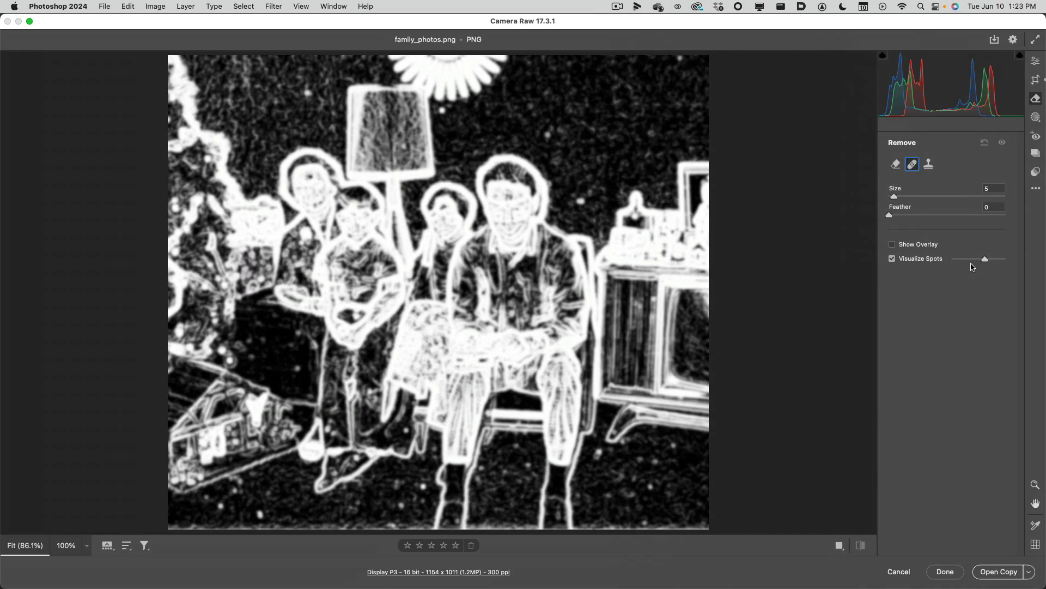
pyautogui.moveTo(974, 264)
pyautogui.mouseDown()
pyautogui.moveTo(964, 262)
pyautogui.moveTo(974, 265)
pyautogui.mouseUp()
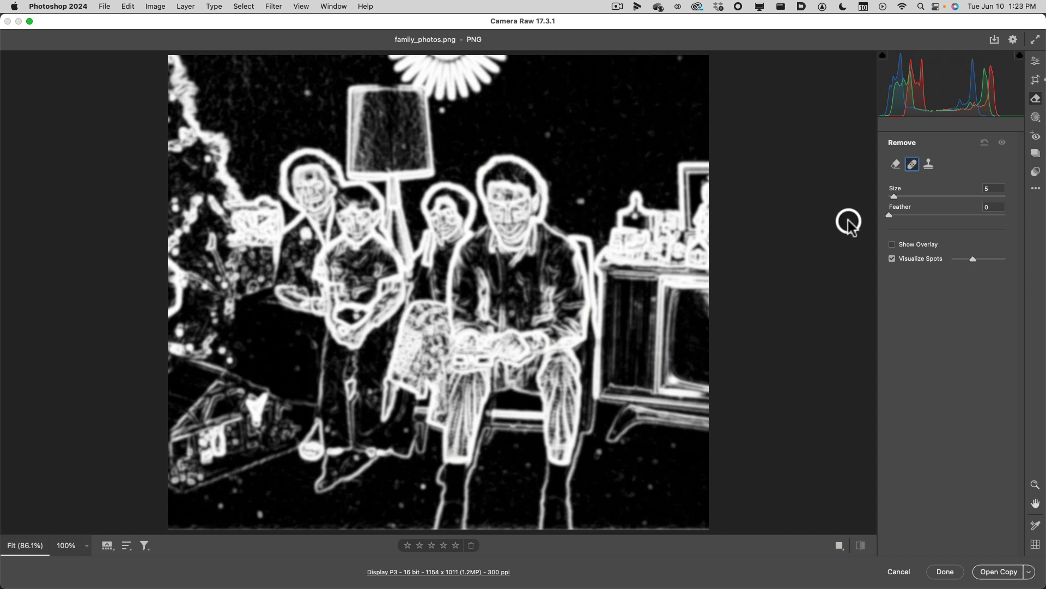
pyautogui.click(892, 258)
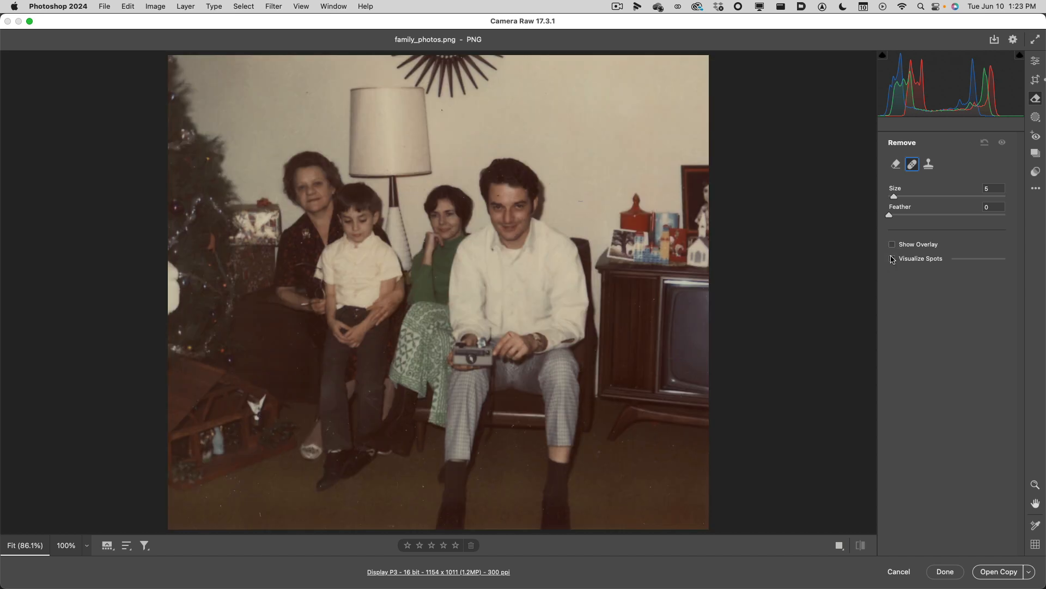
pyautogui.click(892, 258)
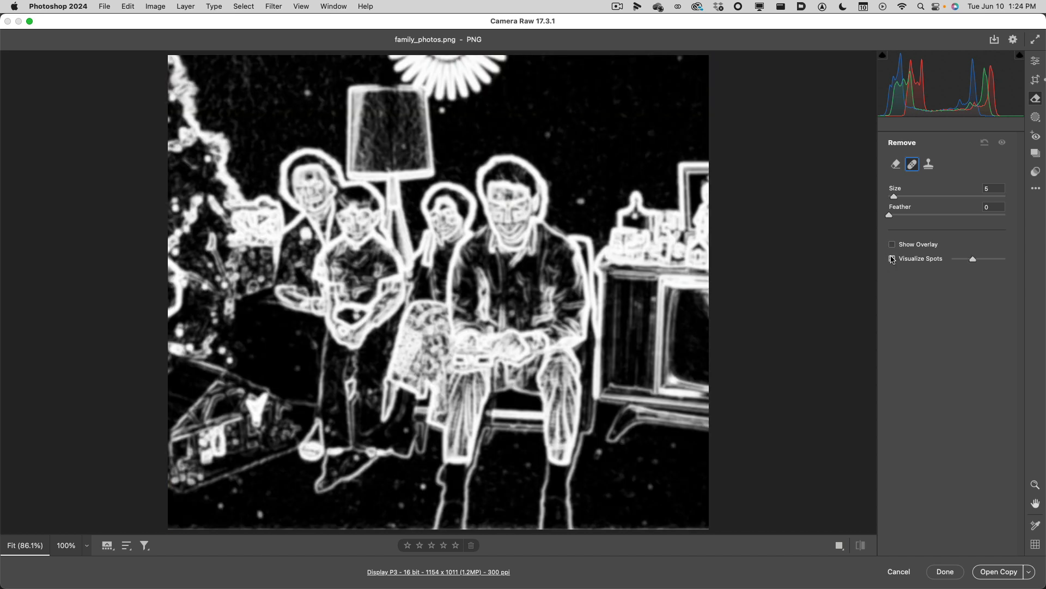
pyautogui.click(892, 258)
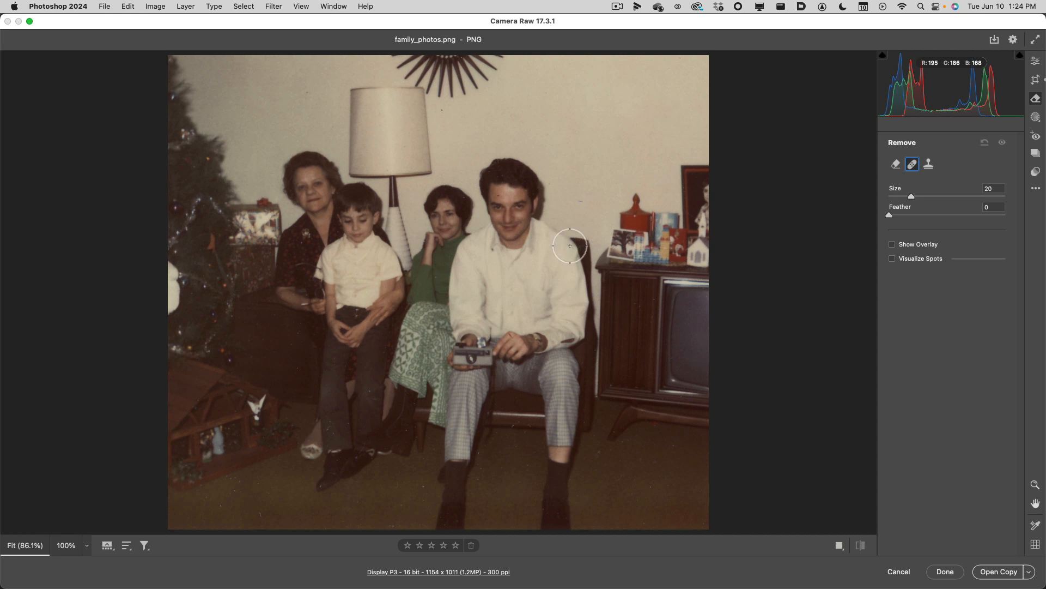
# Step: Heal the spots on the wall beside the man with a size 6 brush and on the television cabinet with size 5
pyautogui.press('[')
pyautogui.press('[')
pyautogui.press('[')
pyautogui.press('[')
pyautogui.press('[')
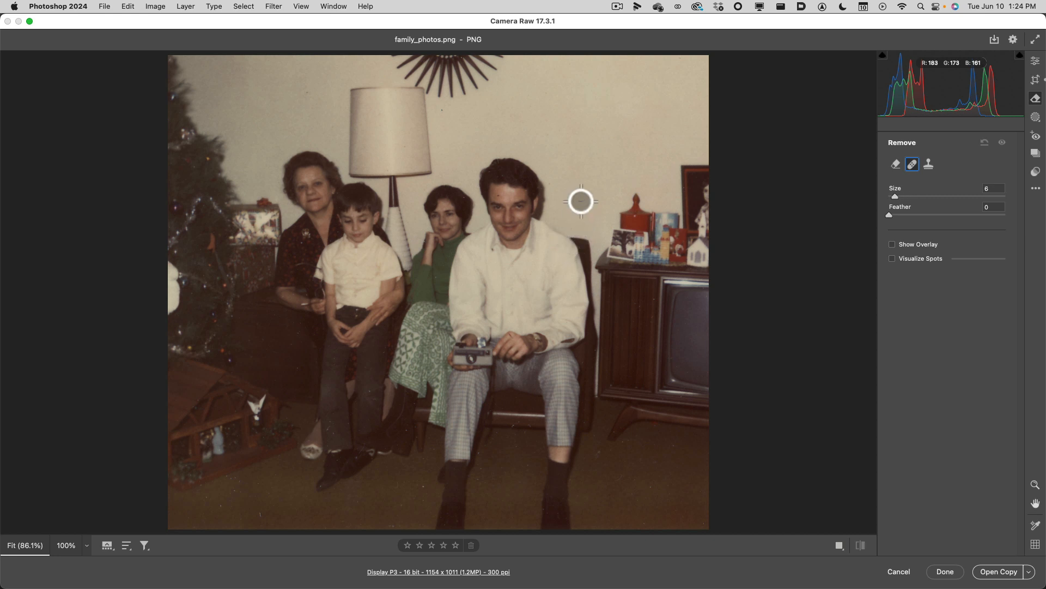
pyautogui.click(581, 201)
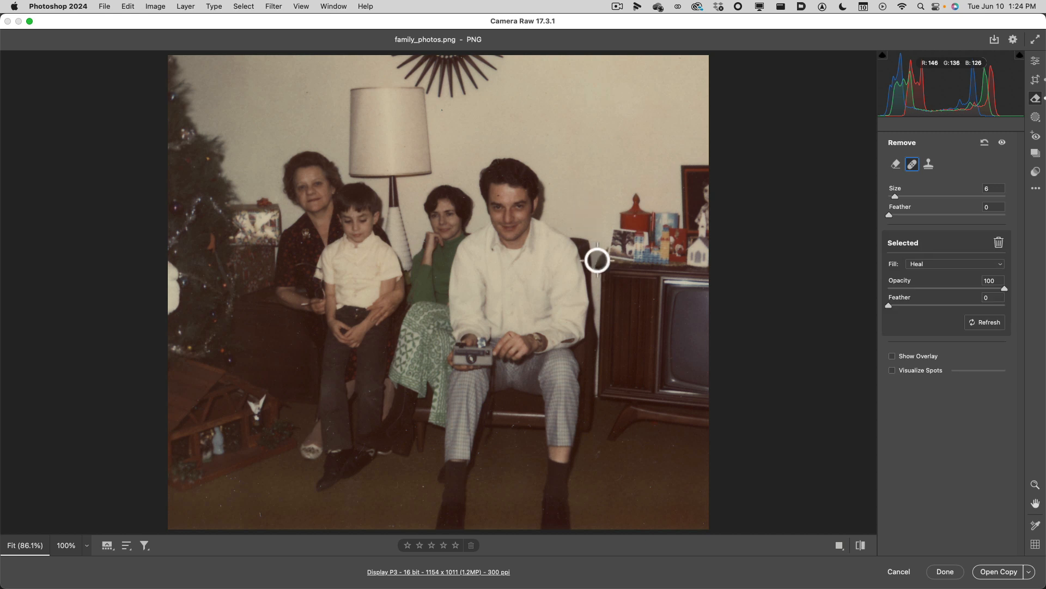
pyautogui.press('[')
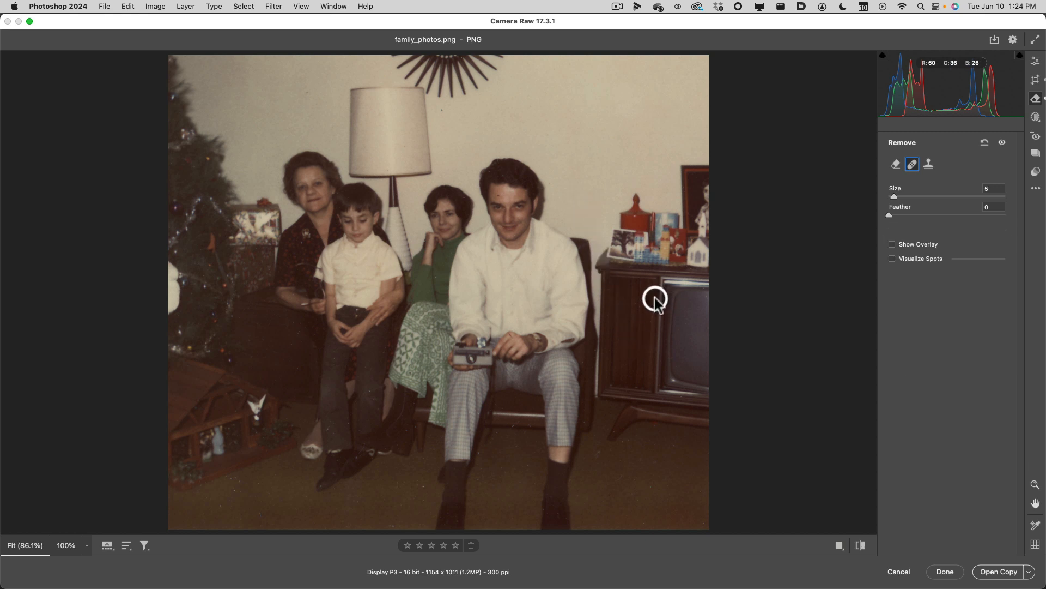
pyautogui.press(']')
pyautogui.click(655, 298)
# Step: Reduce the Heal brush to size 4 and heal the small spot on the woman's green sweater
pyautogui.press('super+minus')
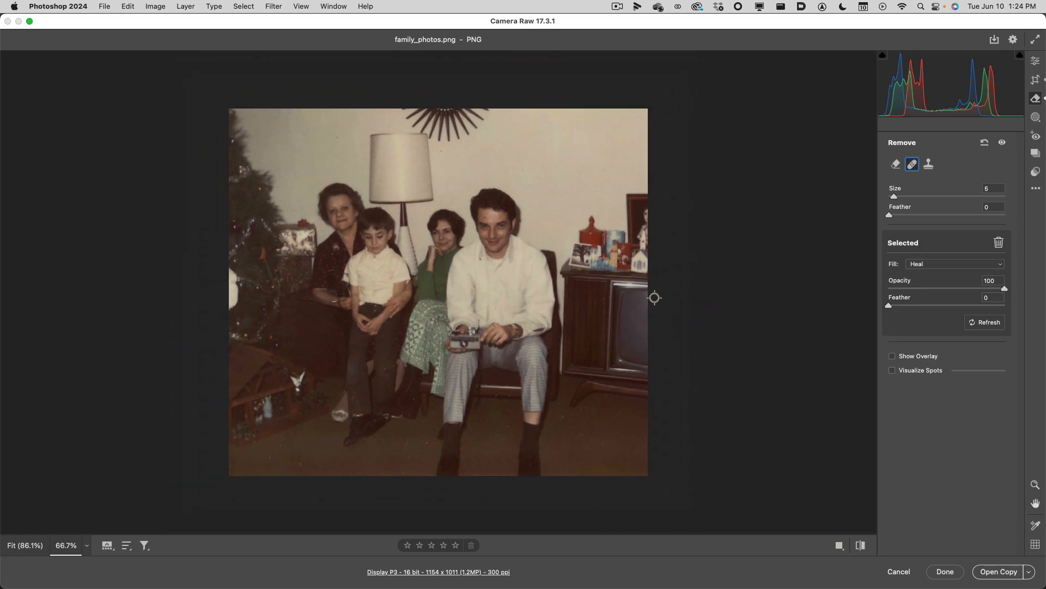
pyautogui.press('super+equal')
pyautogui.press('super+equal')
pyautogui.moveTo(571, 279); pyautogui.dragTo(605, 372)
pyautogui.press('[')
pyautogui.press('[')
pyautogui.press('[')
pyautogui.press('[')
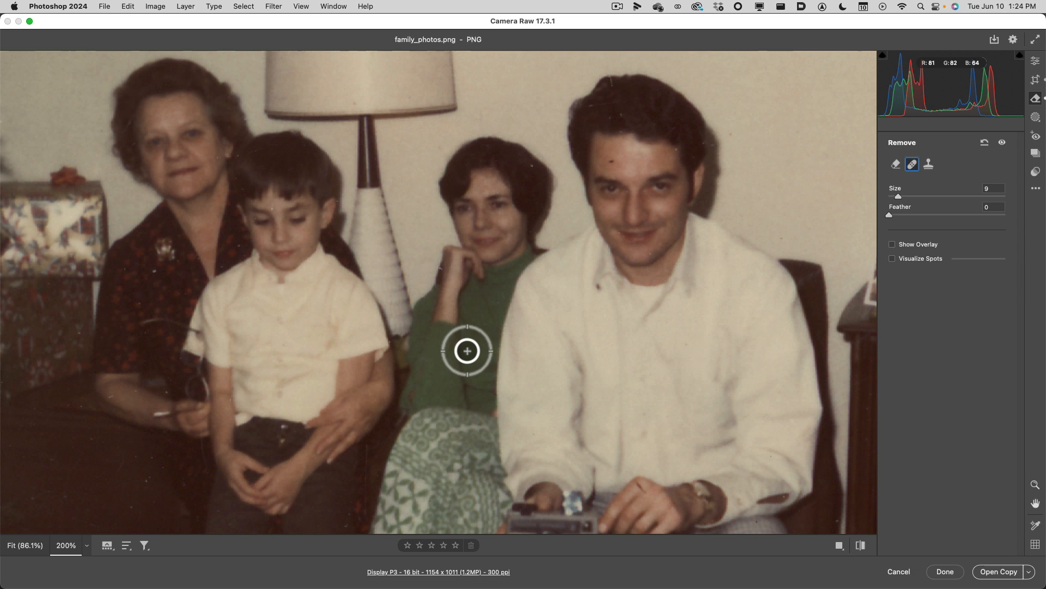
pyautogui.press('[')
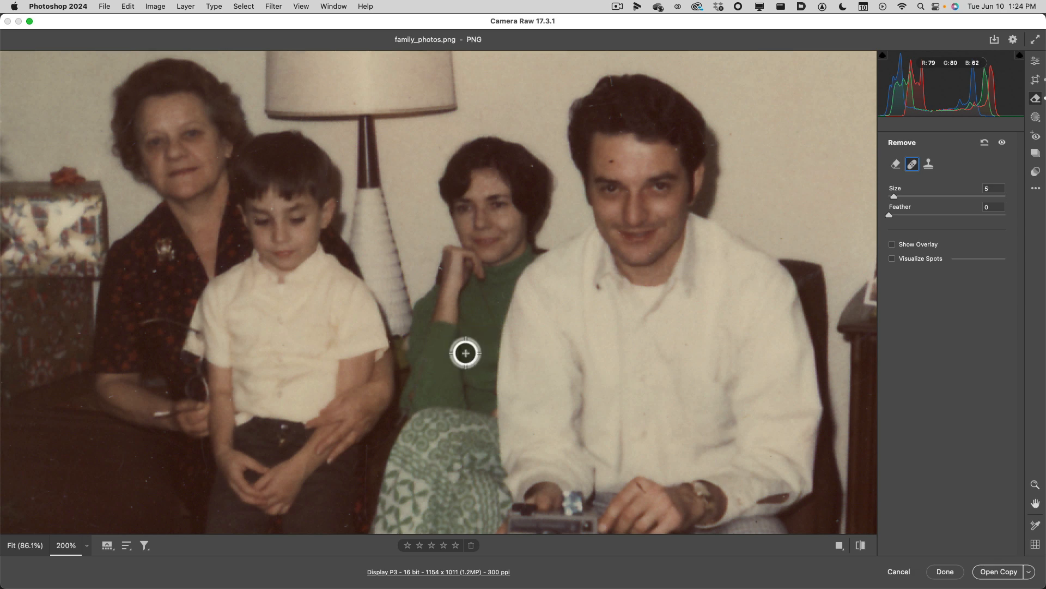
pyautogui.press('[')
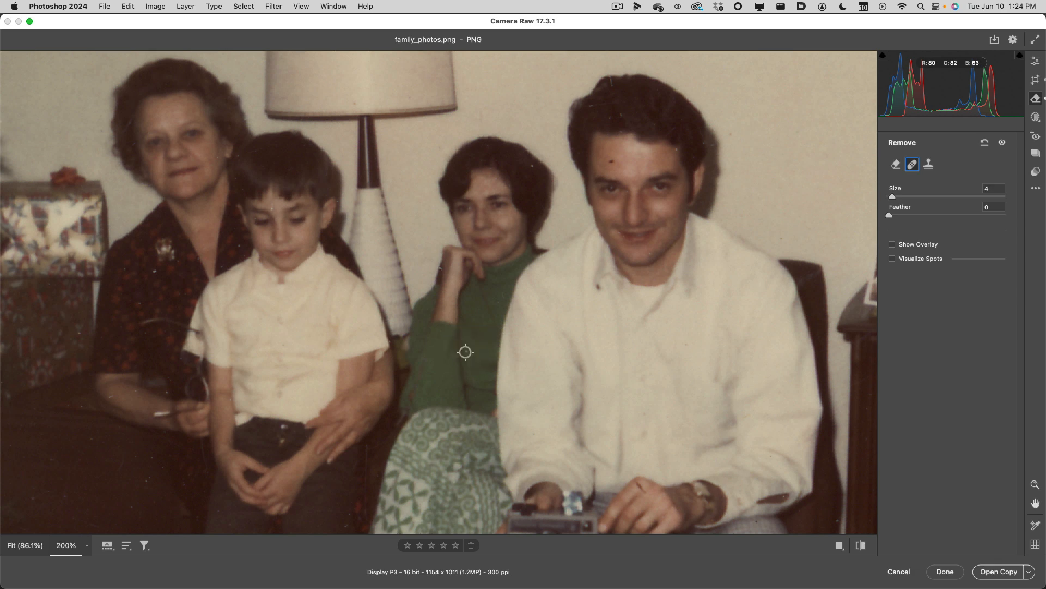
pyautogui.click(465, 353)
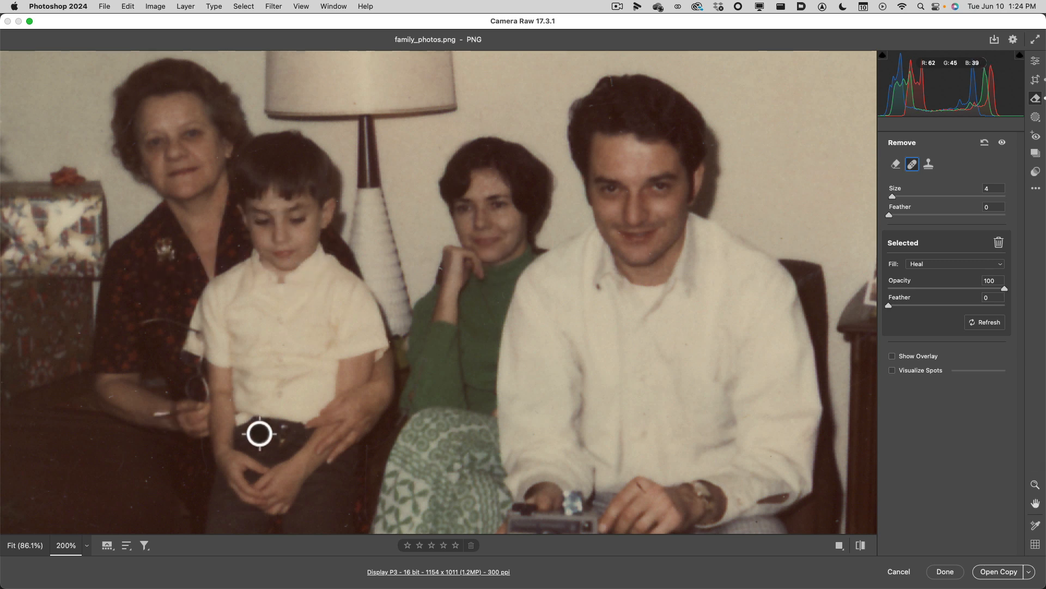
# Step: Heal the small spot on the carpet below the television cabinet with a size 4 Heal brush
pyautogui.press('space')
pyautogui.moveTo(725, 247); pyautogui.dragTo(446, 187)
pyautogui.moveTo(608, 388); pyautogui.dragTo(599, 180)
pyautogui.moveTo(591, 337); pyautogui.dragTo(615, 253)
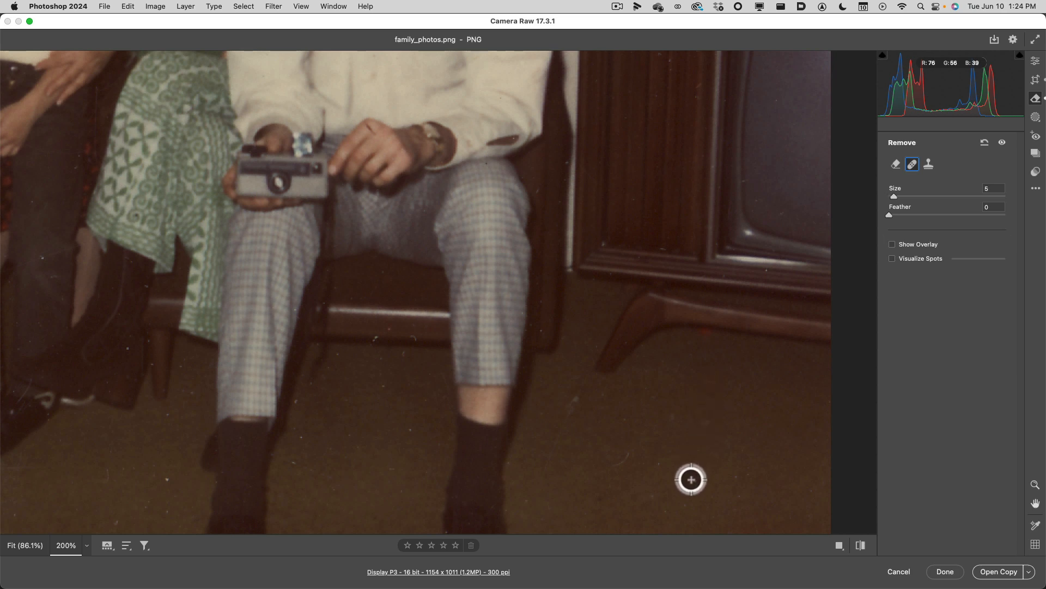
pyautogui.press(']')
pyautogui.press(']')
pyautogui.press('[')
pyautogui.press('[')
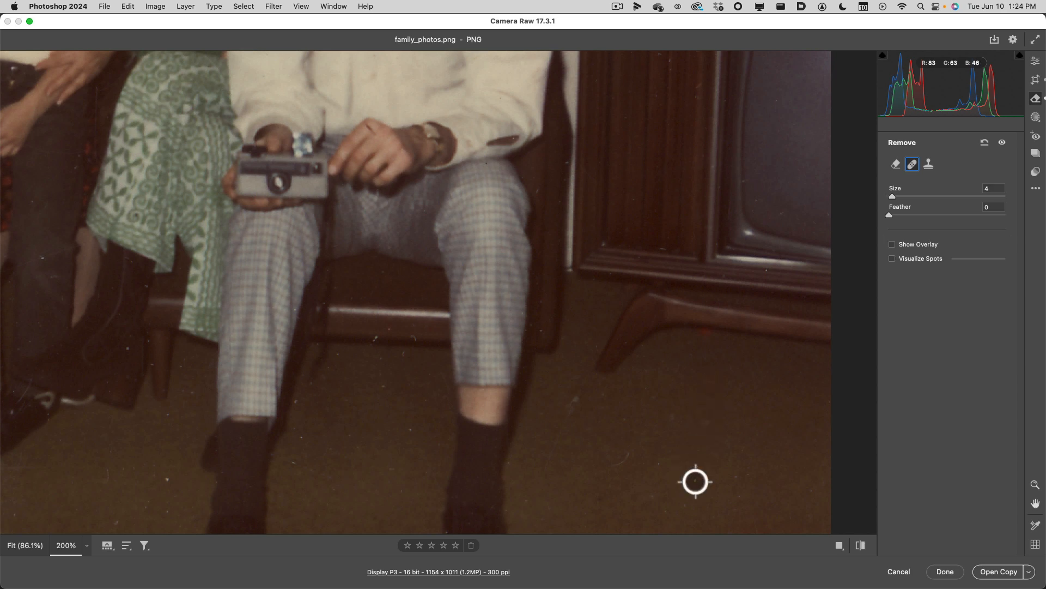
pyautogui.click(695, 480)
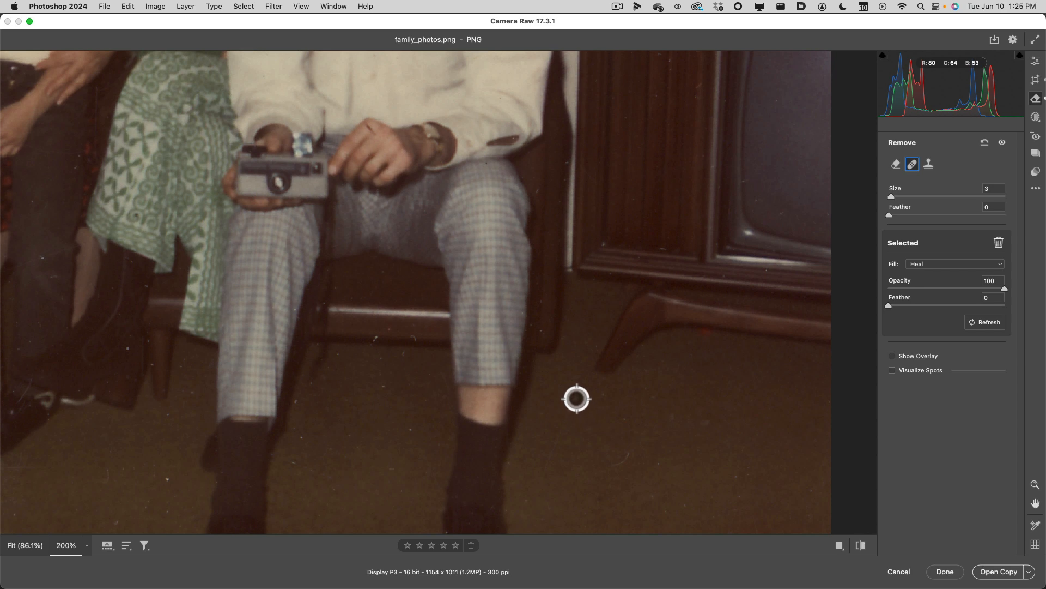
# Step: Heal the specks and the curved scratch on the carpet around the man's feet with a size 5 brush
pyautogui.press(']')
pyautogui.press(']')
pyautogui.press(']')
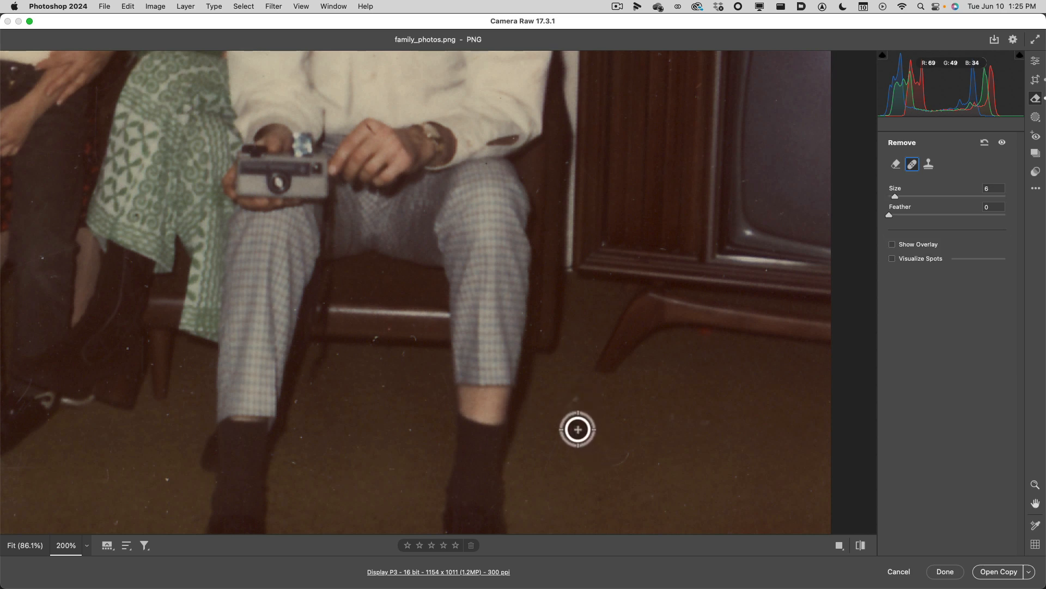
pyautogui.press('[')
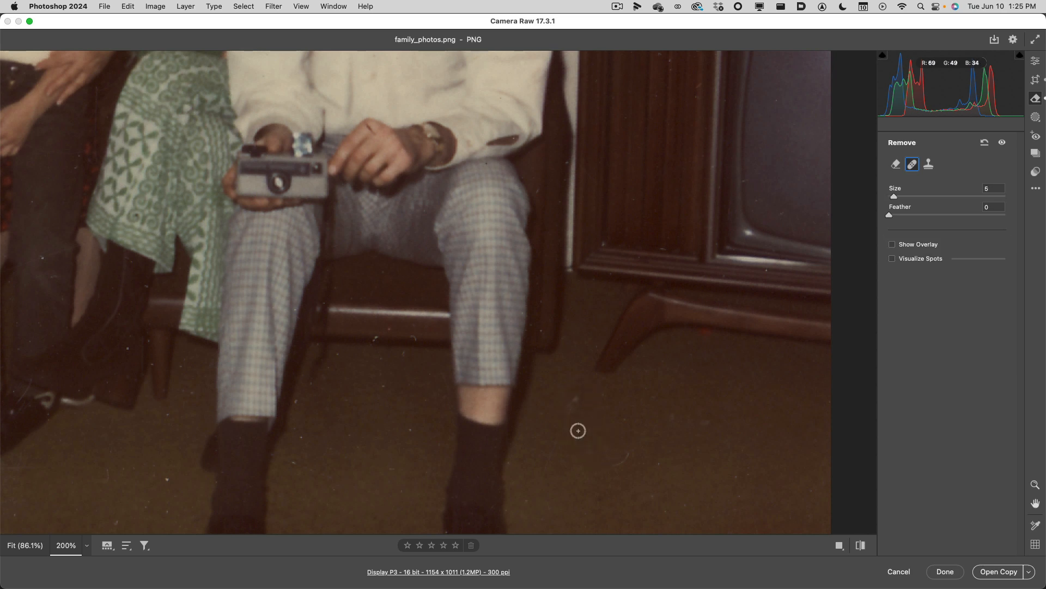
pyautogui.press('super+equal')
pyautogui.moveTo(641, 429)
pyautogui.mouseDown()
pyautogui.moveTo(569, 279)
pyautogui.moveTo(535, 306)
pyautogui.moveTo(488, 421)
pyautogui.mouseUp()
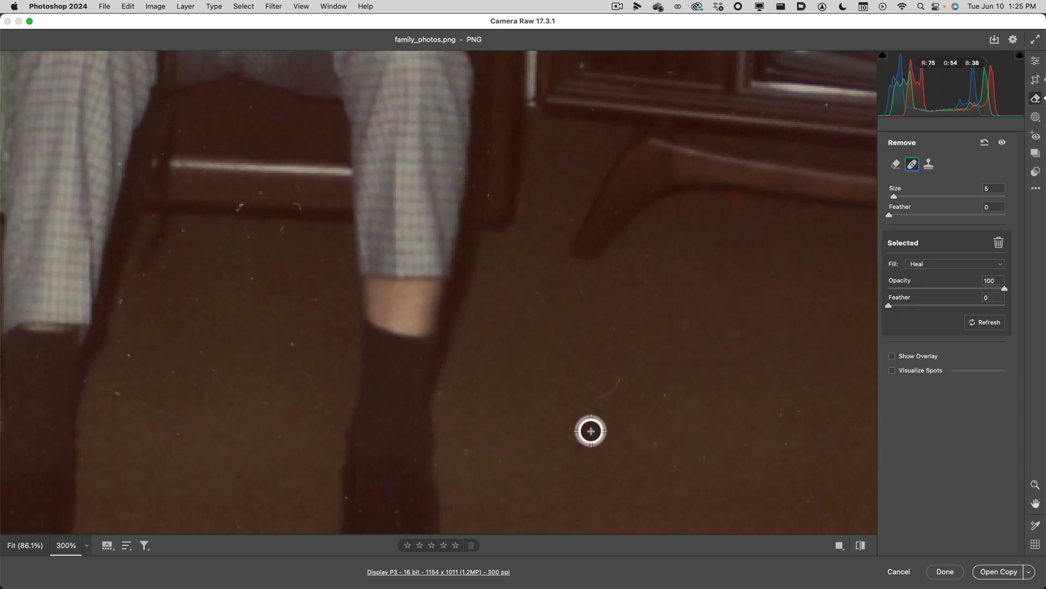
pyautogui.moveTo(620, 370); pyautogui.dragTo(597, 402)
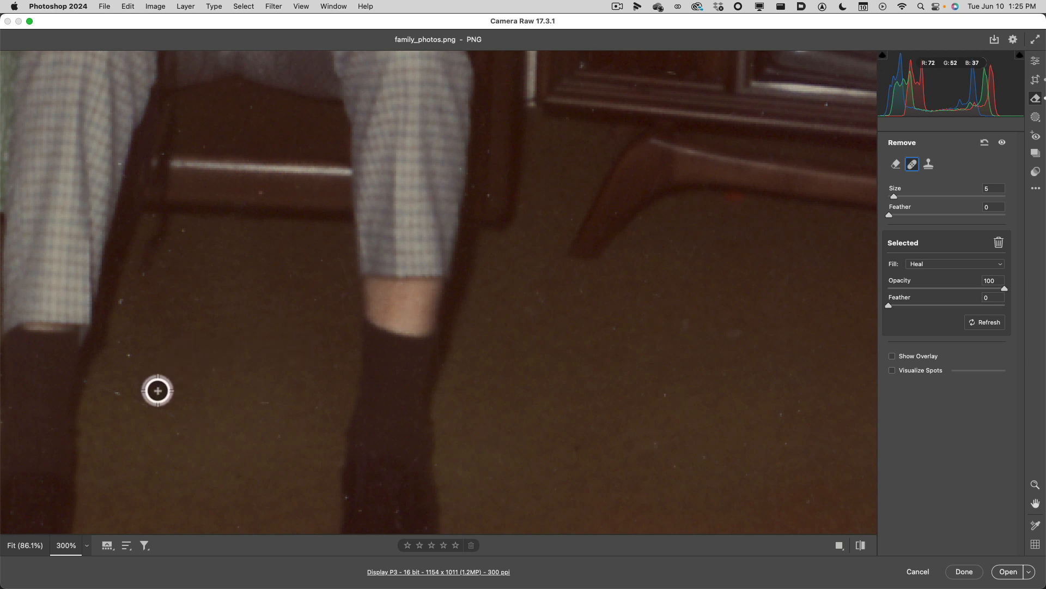
pyautogui.moveTo(187, 423); pyautogui.dragTo(89, 383)
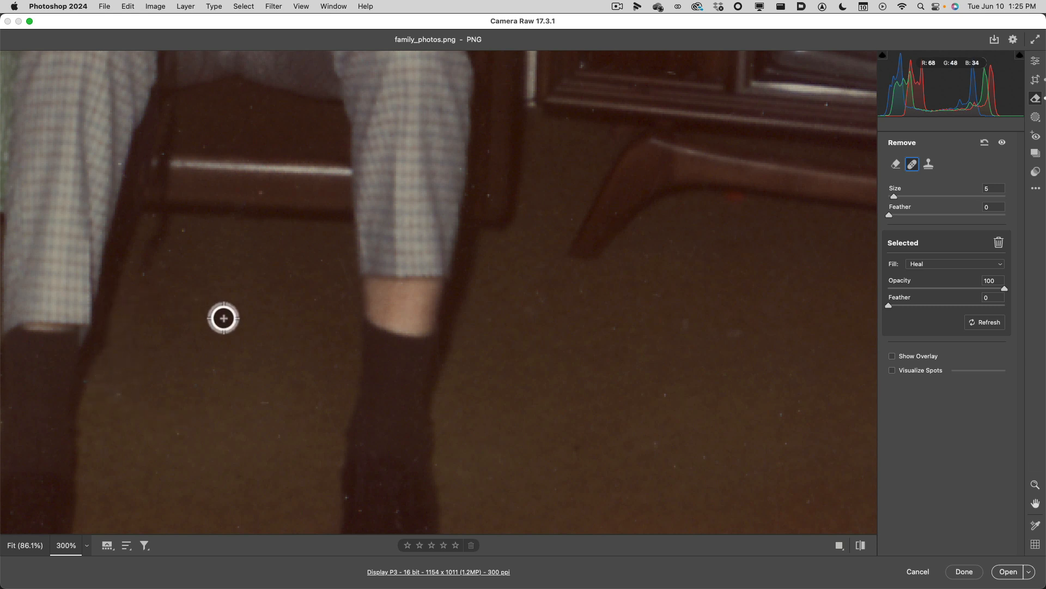
# Step: Turn on Visualize Spots for the whole photo and heal the spot on the wall beside the man's head at size 4
pyautogui.press('[')
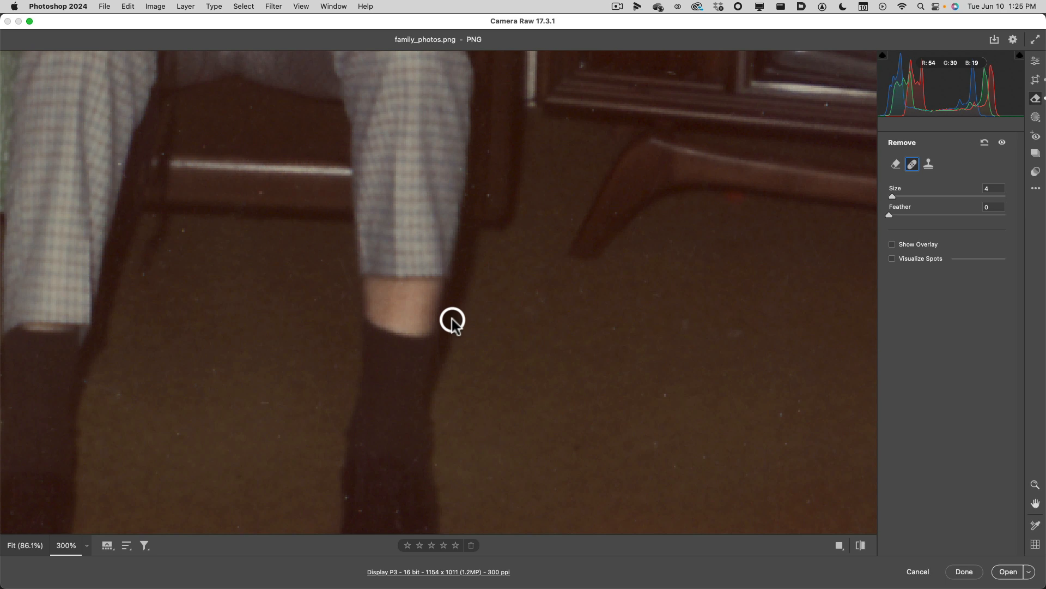
pyautogui.press('super+minus')
pyautogui.press('super+minus')
pyautogui.press('super+minus')
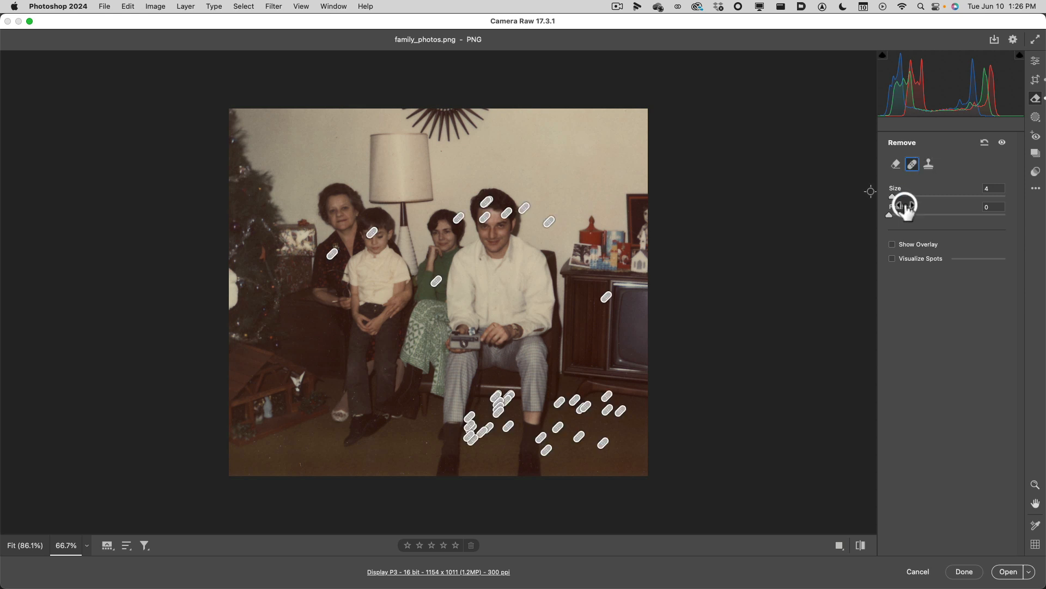
pyautogui.click(892, 258)
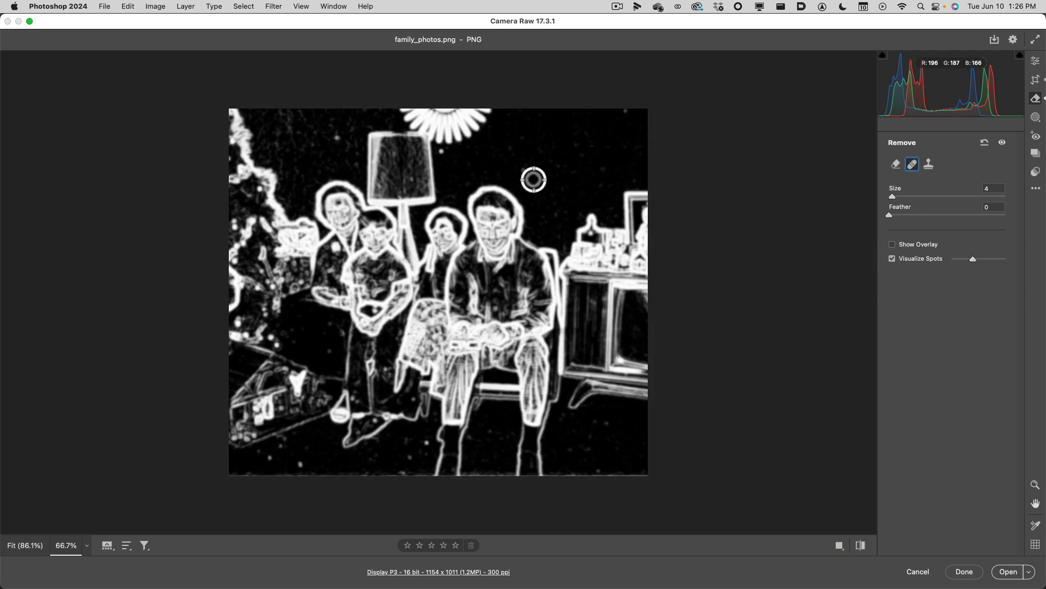
pyautogui.click(542, 195)
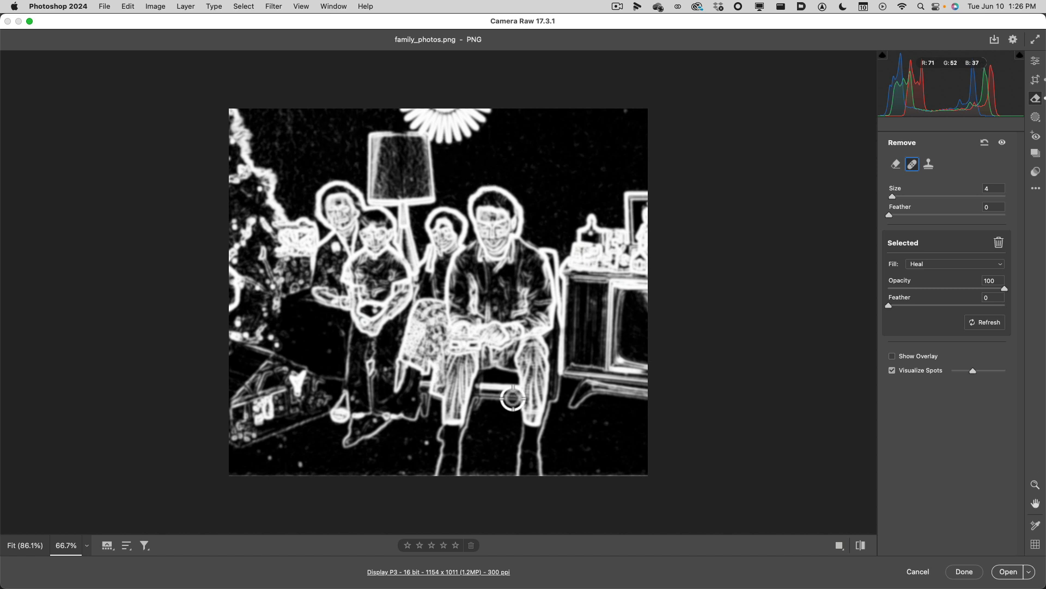
# Step: Examine the photo for remaining spots with a slightly adjusted Visualize Spots threshold, comparing with the normal photo after switching it off
pyautogui.moveTo(972, 370)
pyautogui.mouseDown()
pyautogui.moveTo(985, 370)
pyautogui.moveTo(953, 370)
pyautogui.moveTo(976, 370)
pyautogui.mouseUp()
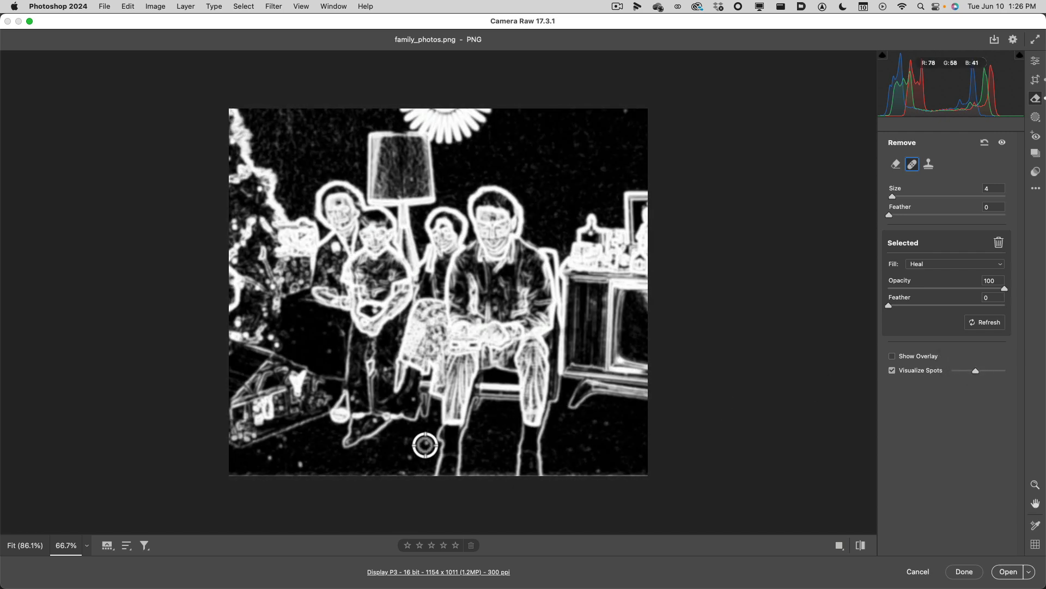
pyautogui.press('super+equal')
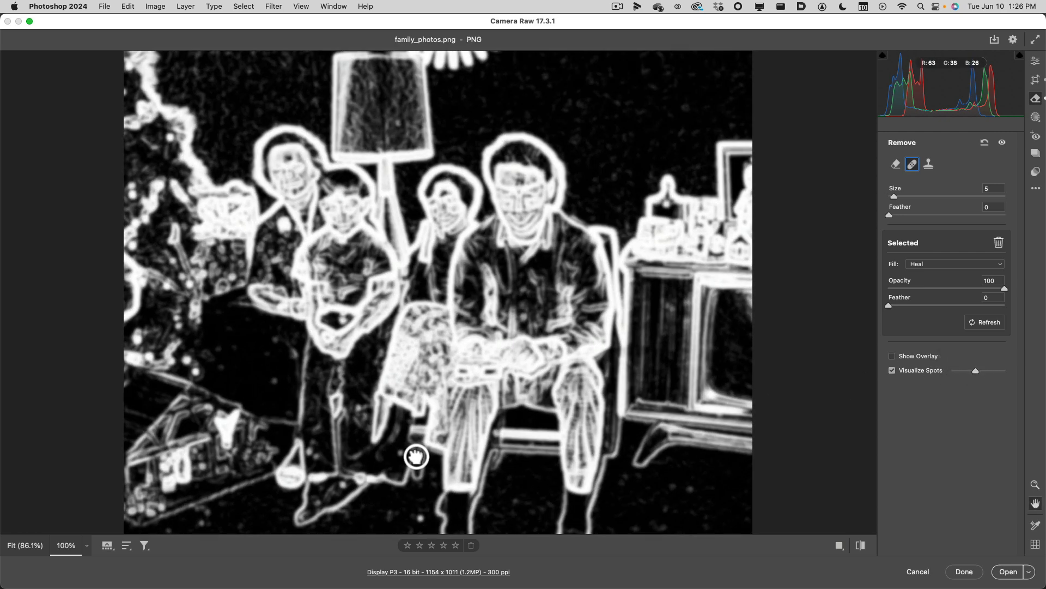
pyautogui.scroll(-4, 417, 452)
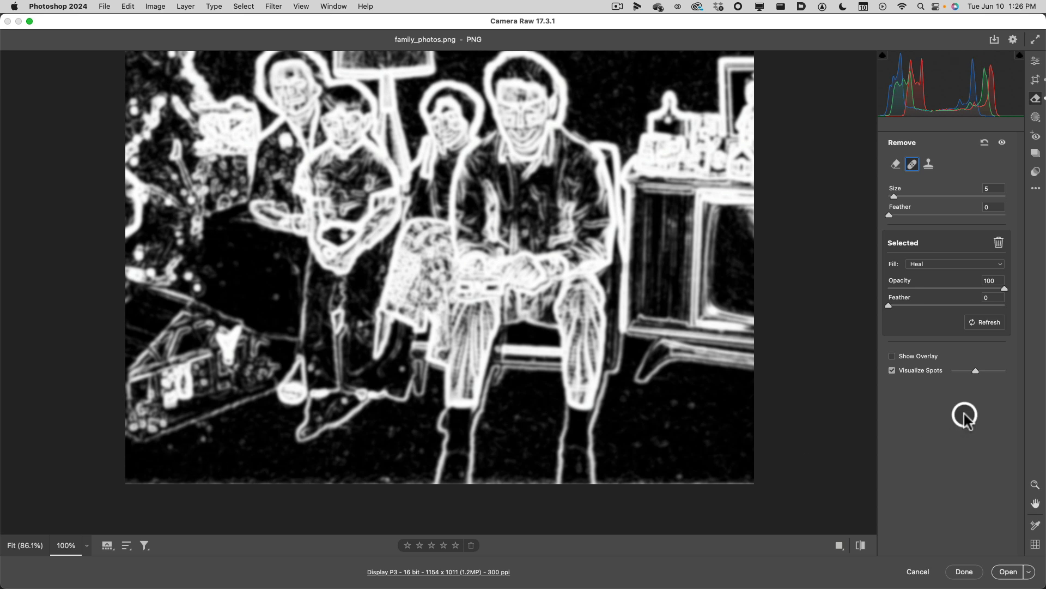
pyautogui.click(892, 370)
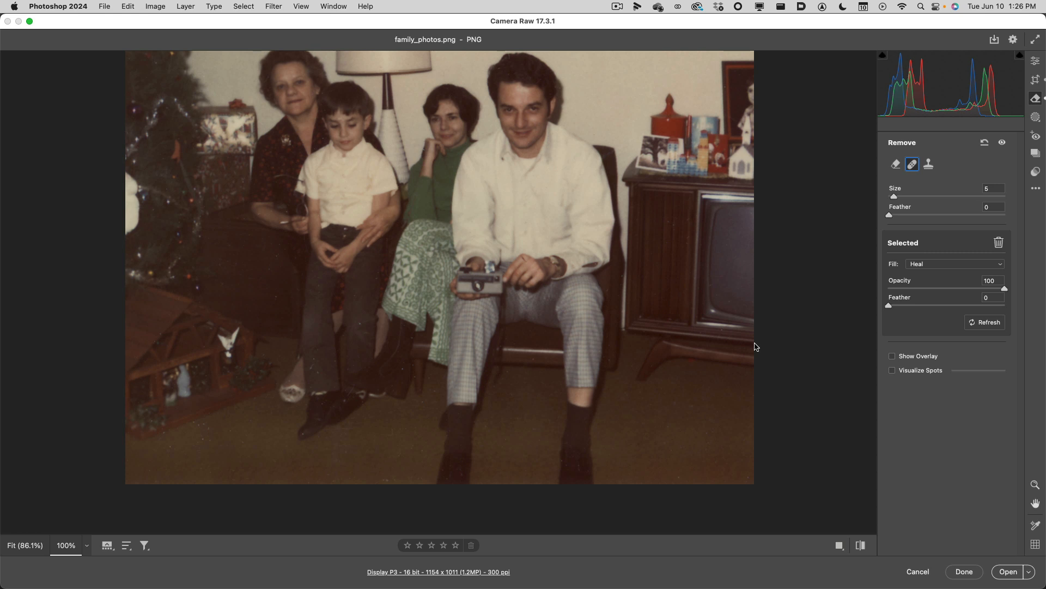
pyautogui.press('space')
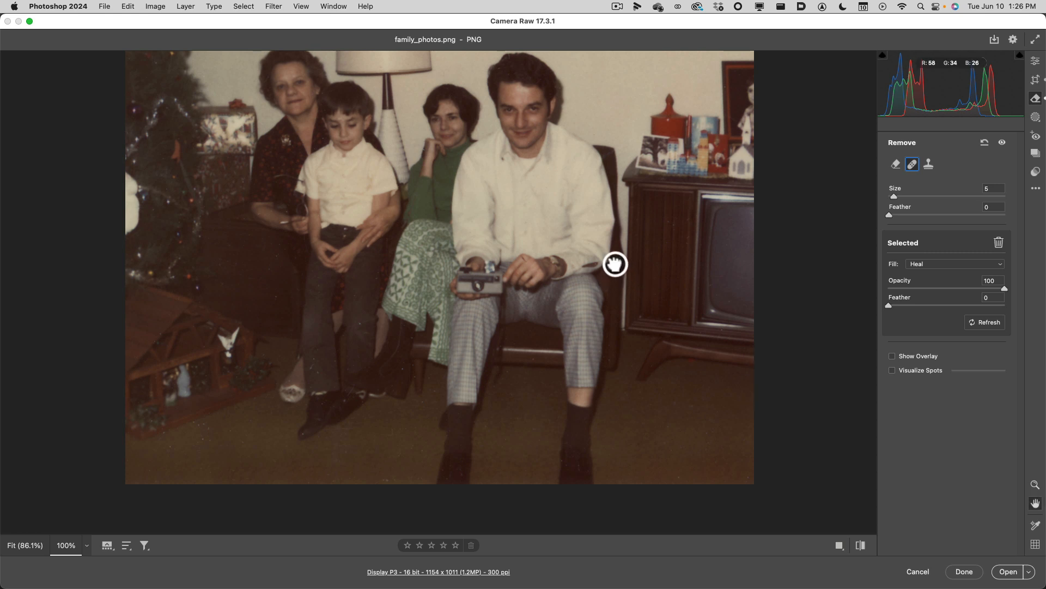
pyautogui.moveTo(614, 264); pyautogui.dragTo(610, 315)
pyautogui.press('super+0')
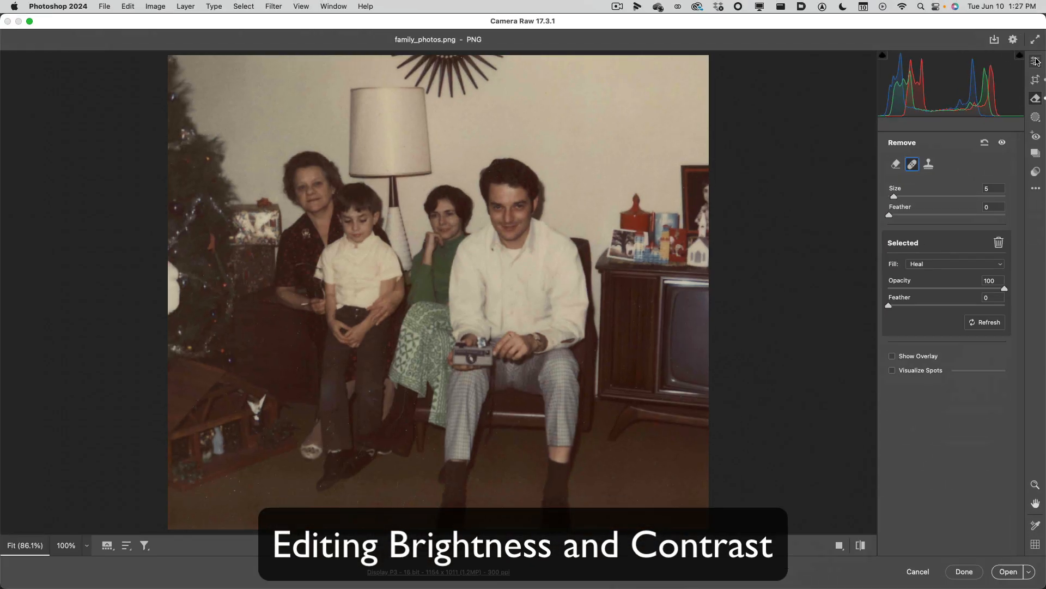
# Step: Apply the automatic Whites and Blacks adjustments in the Light settings, giving Whites +99 and Blacks -78
pyautogui.click(1035, 61)
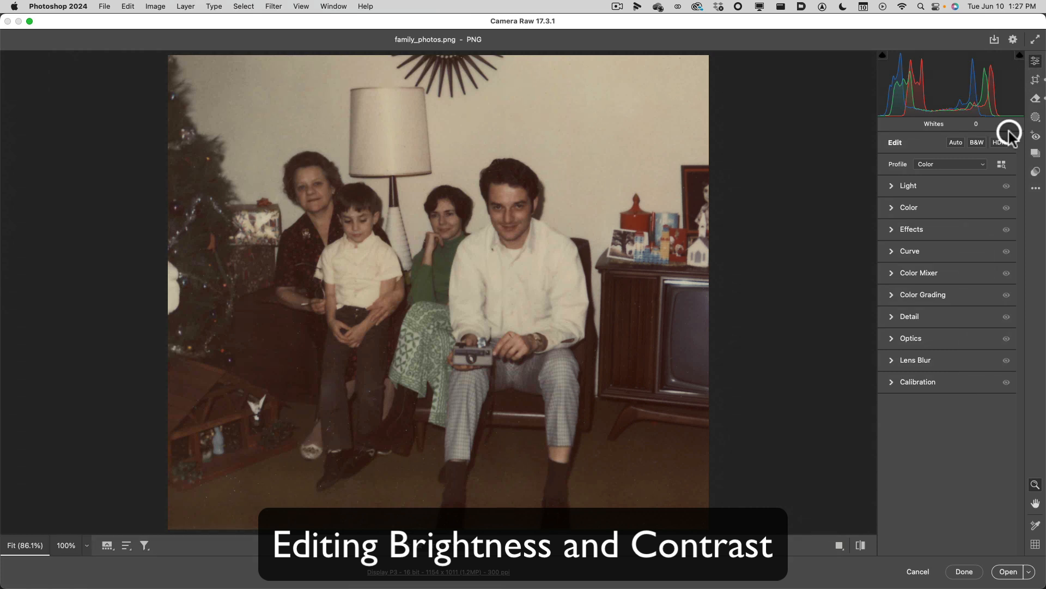
pyautogui.click(893, 188)
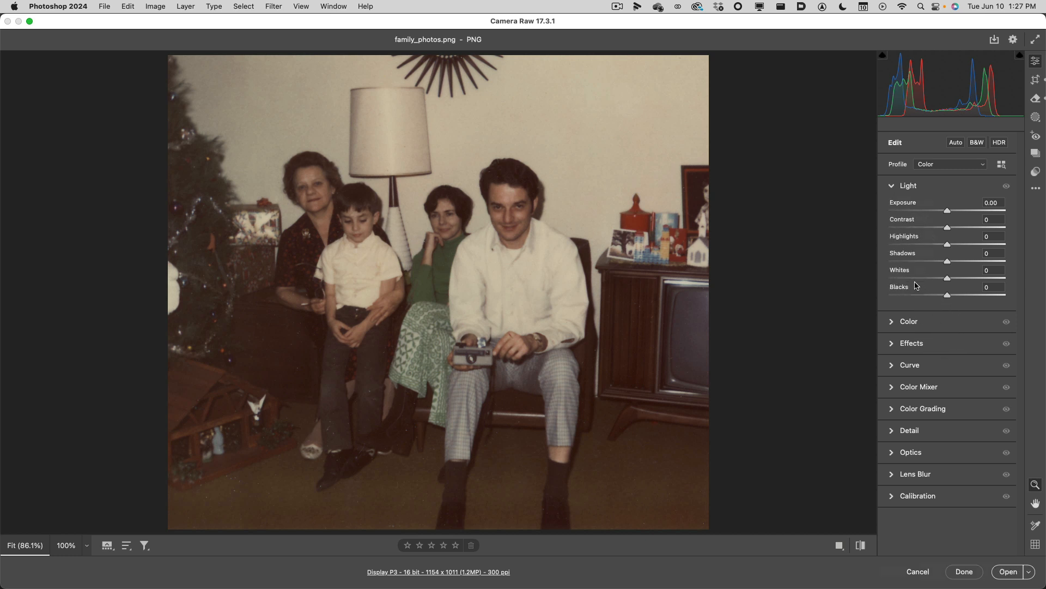
pyautogui.moveTo(915, 285)
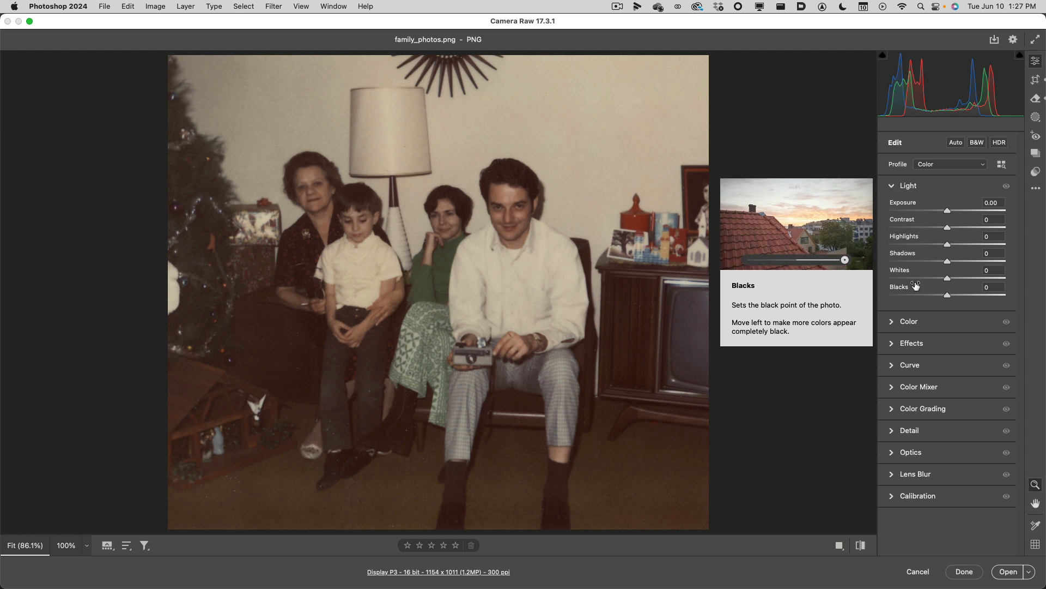
pyautogui.press('shift')
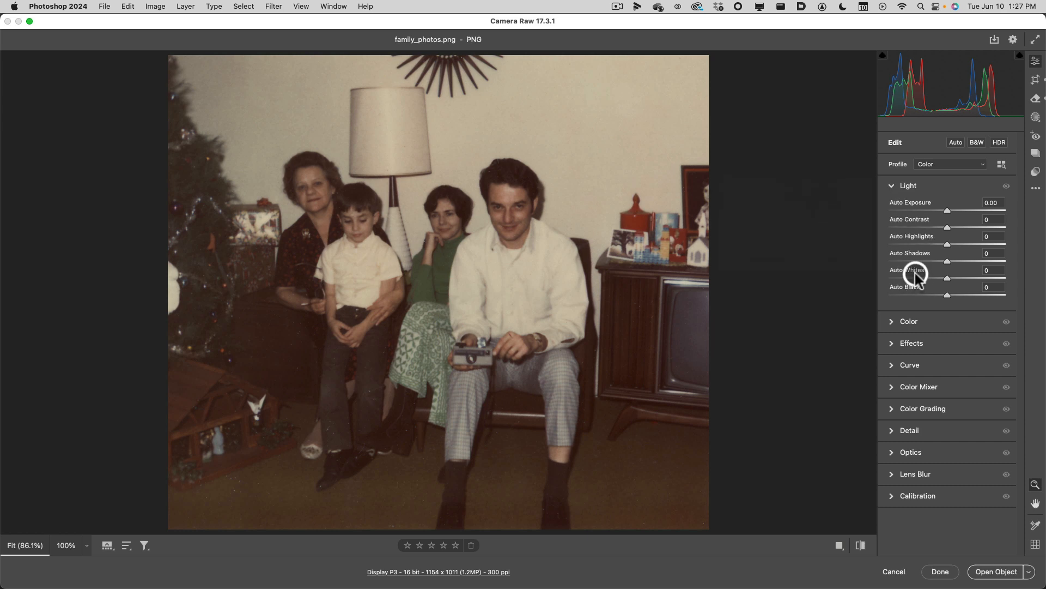
pyautogui.moveTo(916, 272)
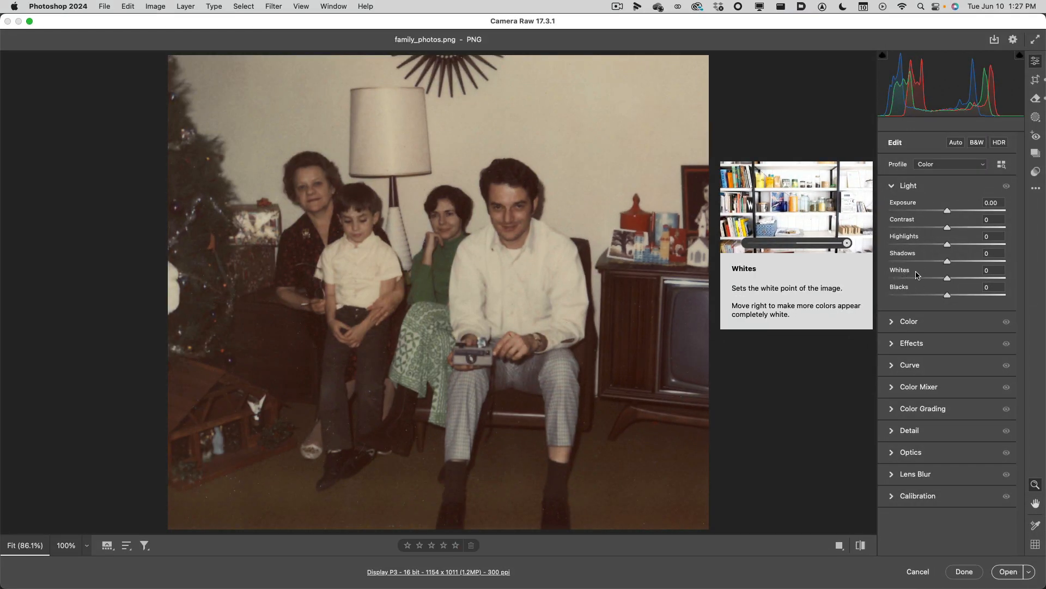
pyautogui.press('shift')
pyautogui.keyDown('shift'); pyautogui.doubleClick(915, 270); pyautogui.keyUp('shift')
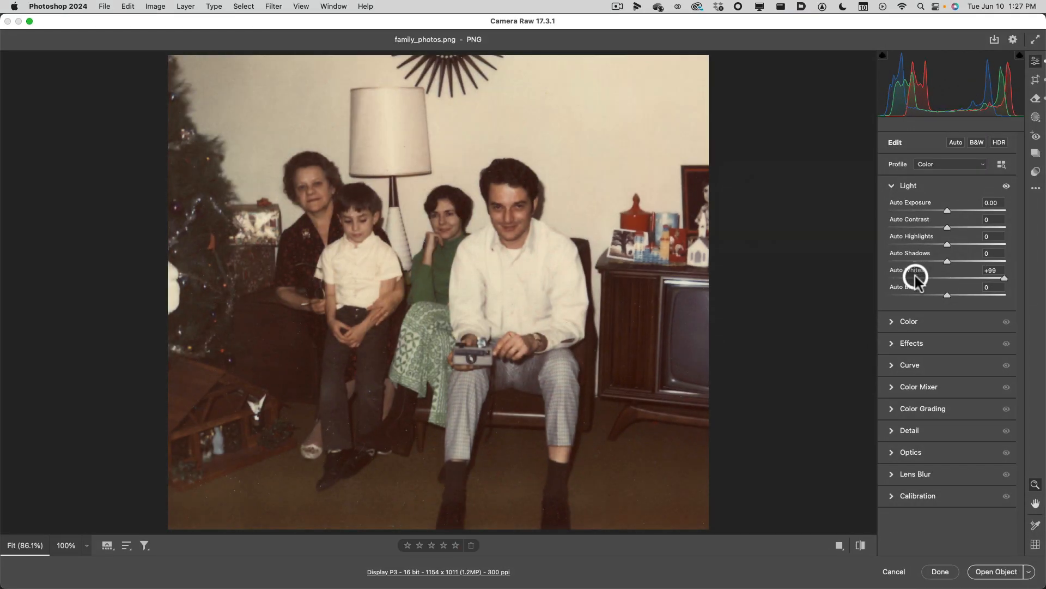
pyautogui.keyDown('shift'); pyautogui.doubleClick(916, 288); pyautogui.keyUp('shift')
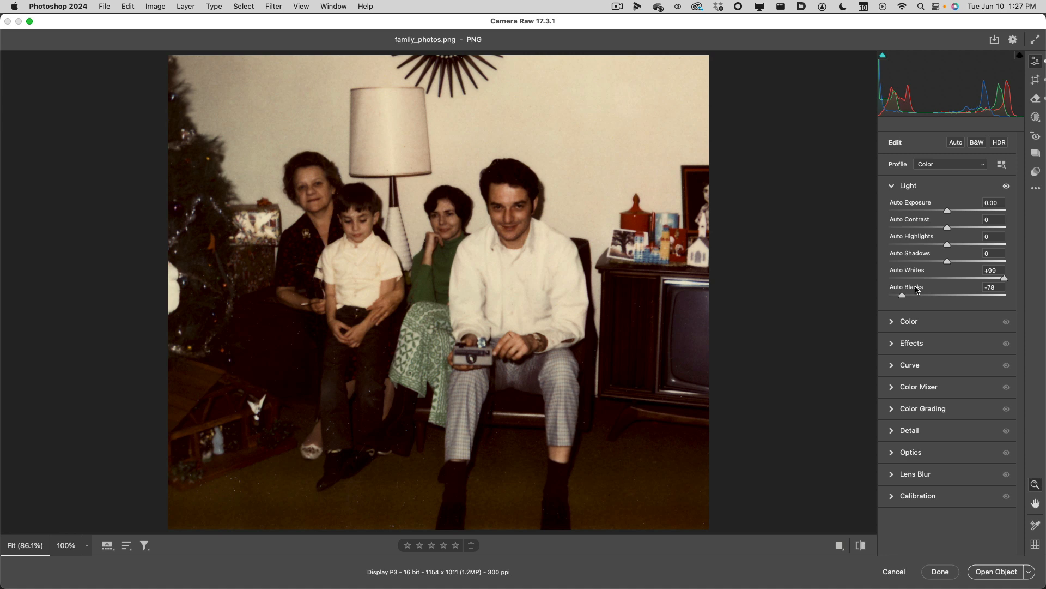
# Step: Fine-tune the tonal end points, setting Blacks to -25 and Whites to +89
pyautogui.moveTo(902, 295); pyautogui.dragTo(925, 296)
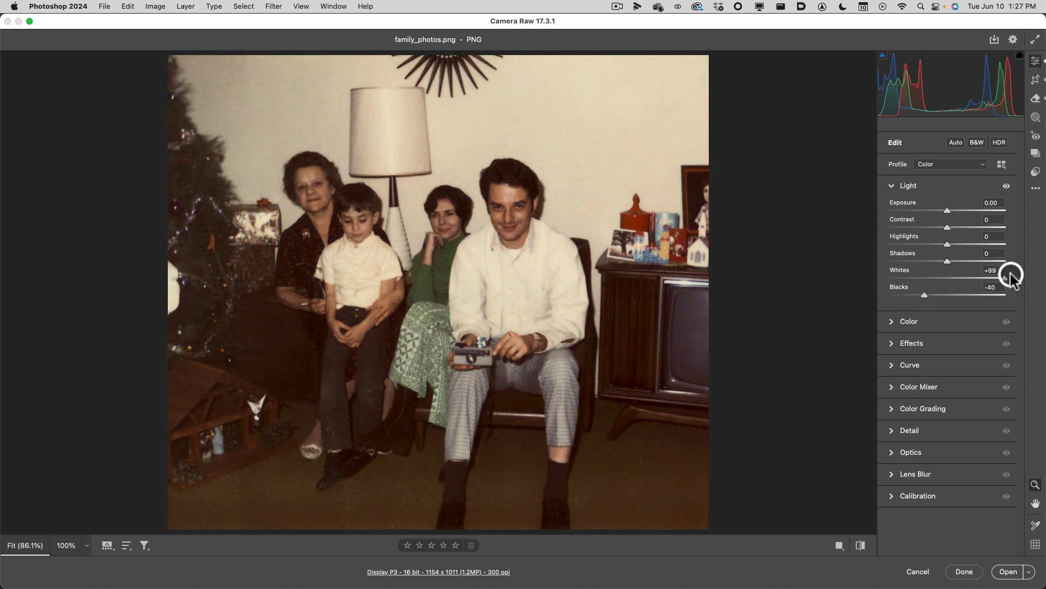
pyautogui.moveTo(1004, 278); pyautogui.dragTo(999, 279)
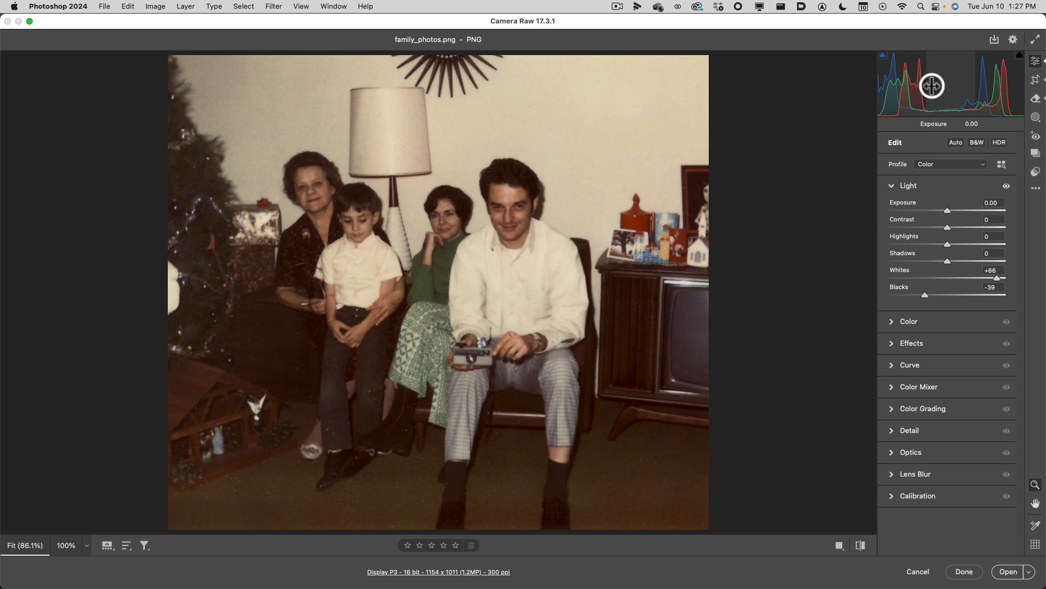
pyautogui.press('alt')
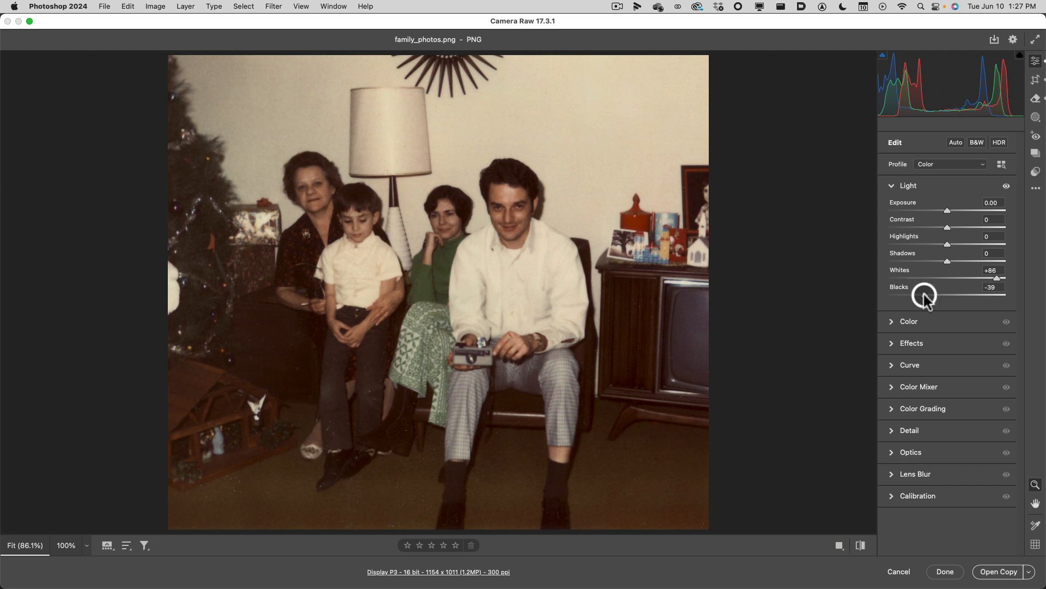
pyautogui.moveTo(925, 295); pyautogui.dragTo(933, 295)
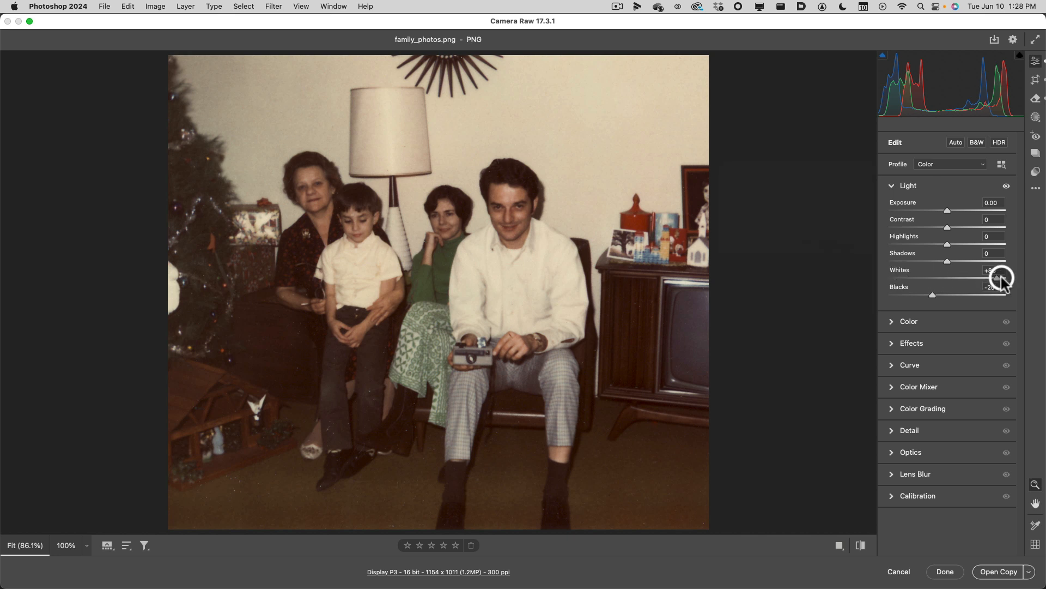
pyautogui.moveTo(998, 279); pyautogui.dragTo(998, 279)
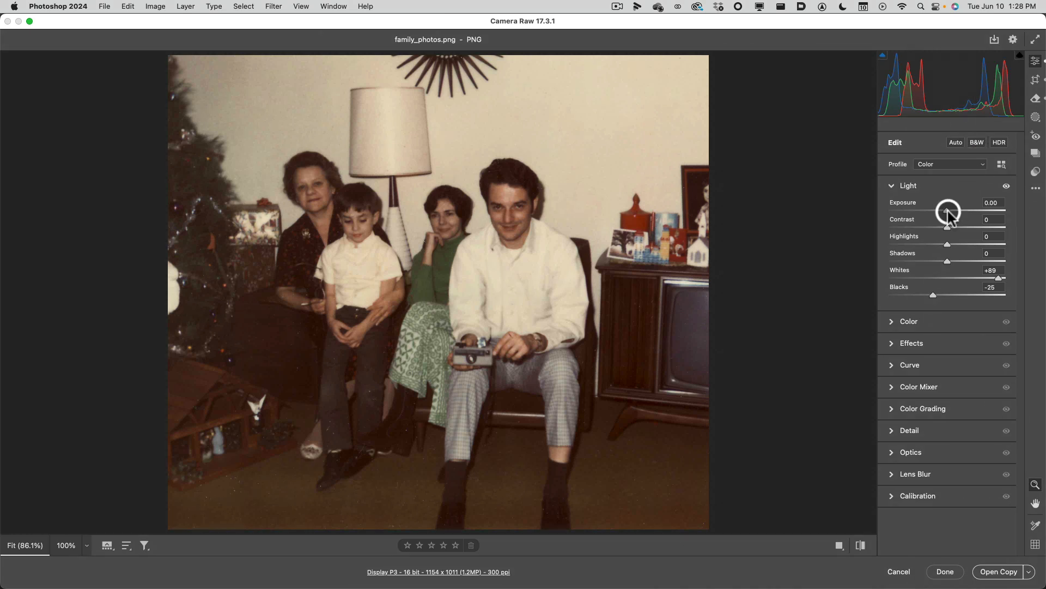
# Step: Set Highlights to -29 and Shadows to +26, keeping Exposure at 0.00
pyautogui.moveTo(948, 211); pyautogui.dragTo(948, 212)
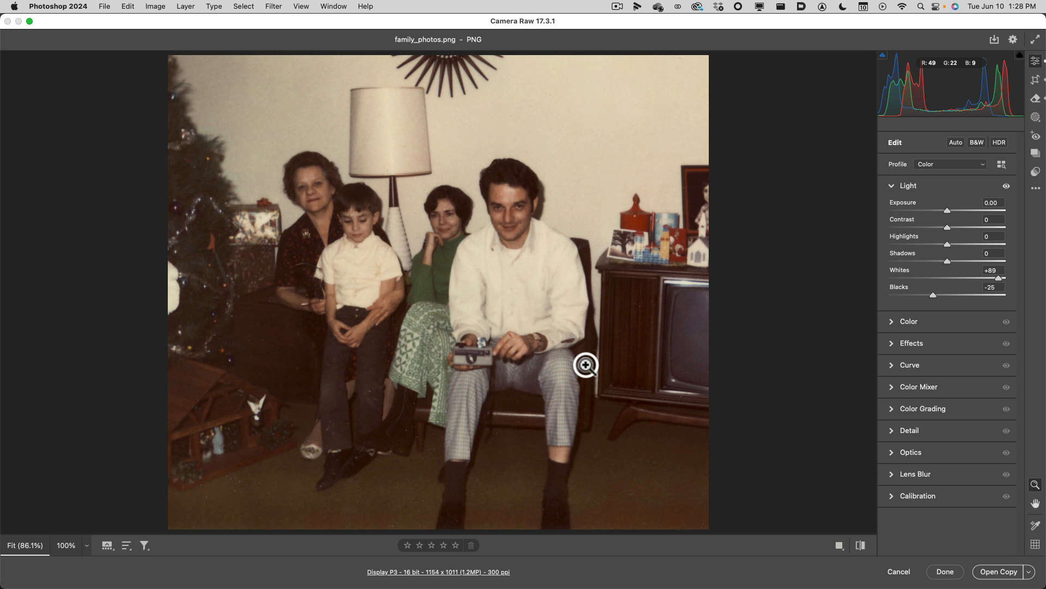
pyautogui.click(945, 244)
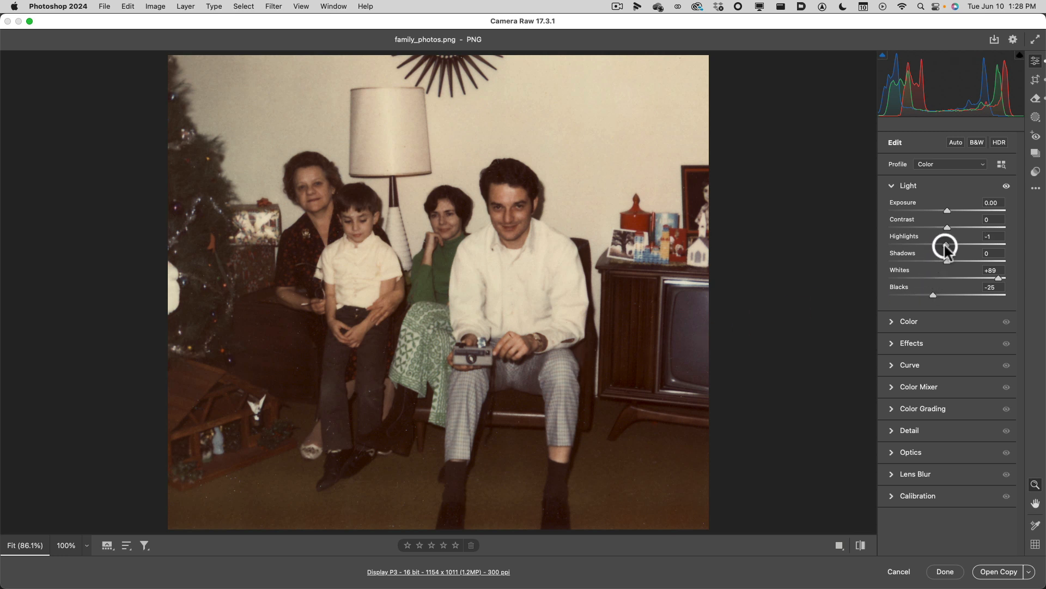
pyautogui.moveTo(945, 244); pyautogui.dragTo(966, 261)
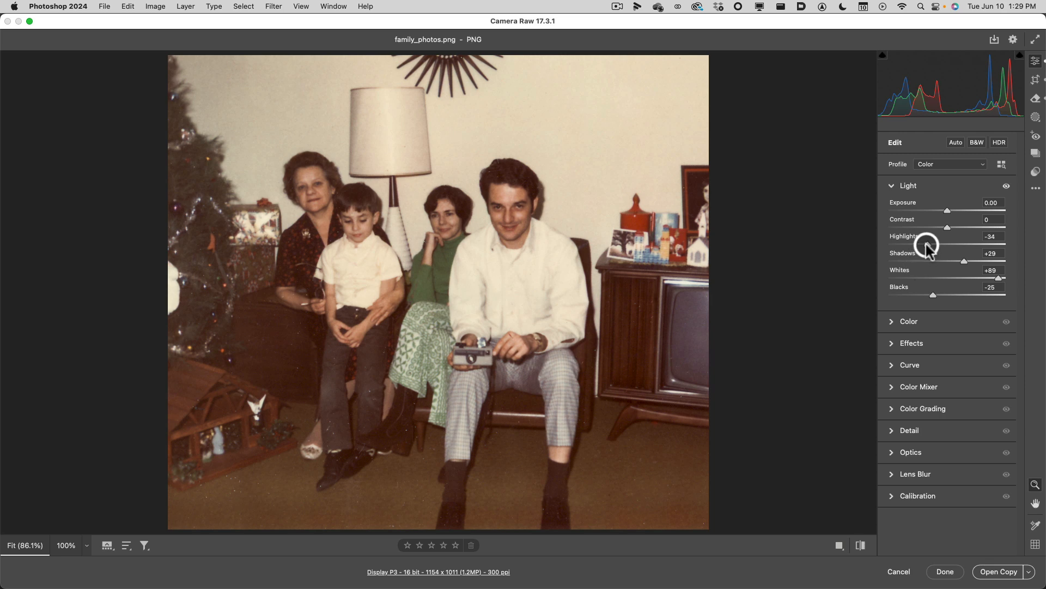
pyautogui.moveTo(925, 244)
pyautogui.mouseDown()
pyautogui.moveTo(884, 248)
pyautogui.moveTo(930, 246)
pyautogui.mouseUp()
pyautogui.moveTo(965, 262); pyautogui.dragTo(965, 265)
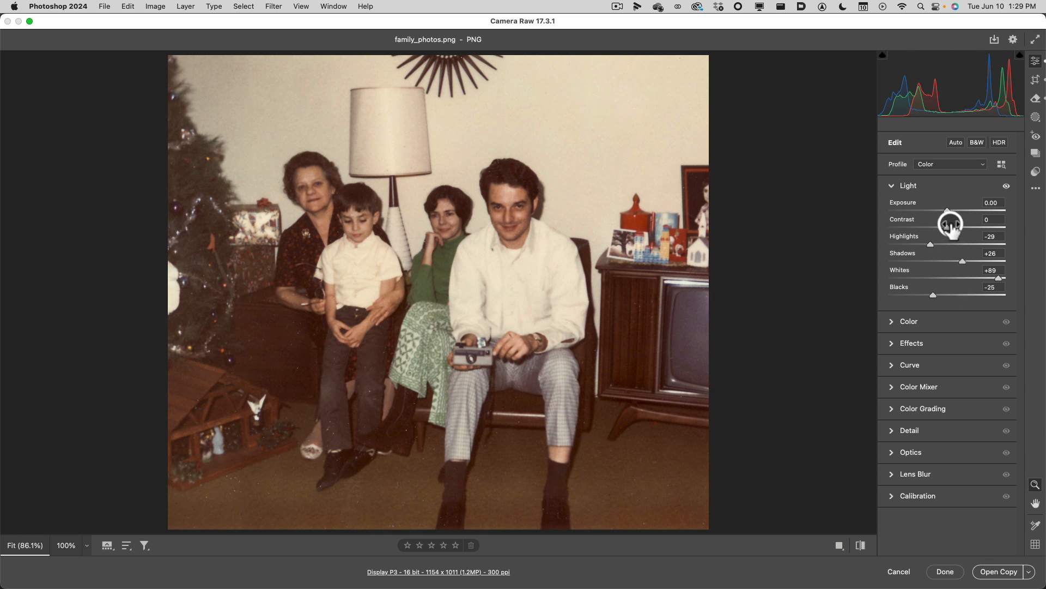
# Step: Try neutralizing the color cast by sampling the television screen, several wall areas and the lampshade edge with the White Balance tool
pyautogui.click(892, 323)
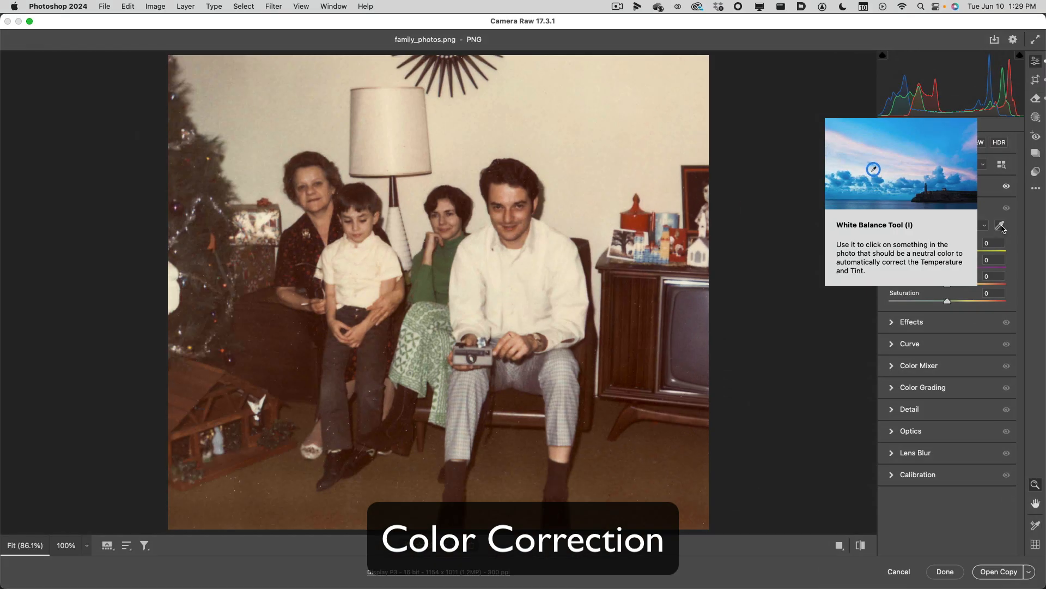
pyautogui.click(1001, 226)
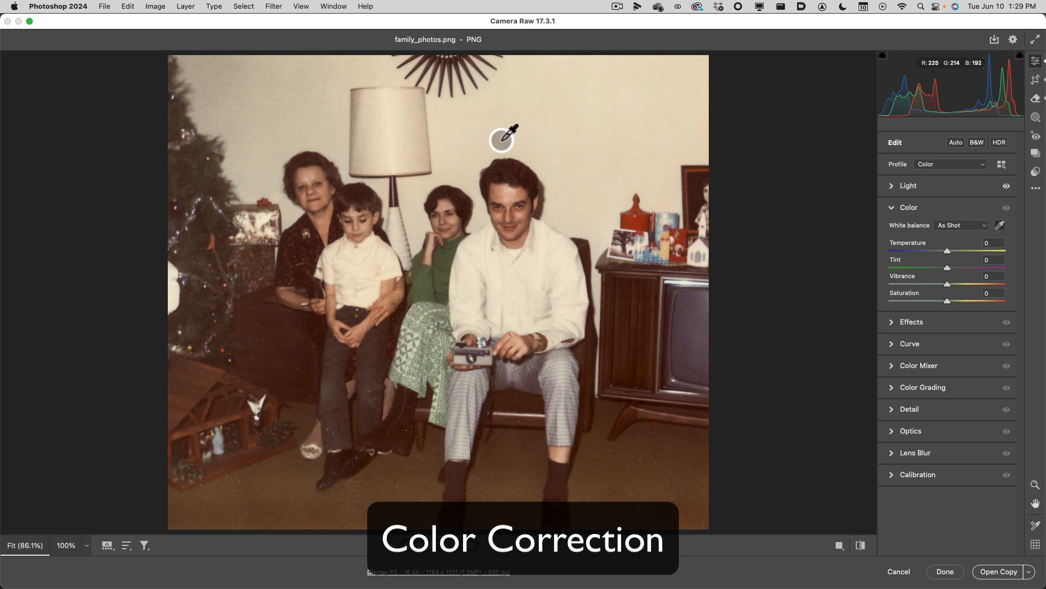
pyautogui.click(696, 333)
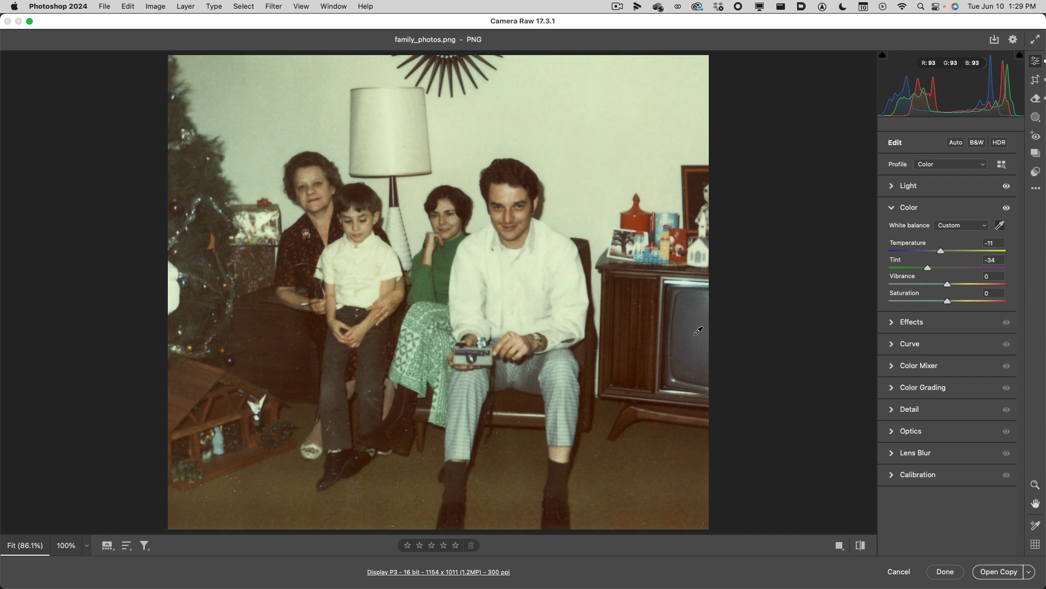
pyautogui.click(516, 138)
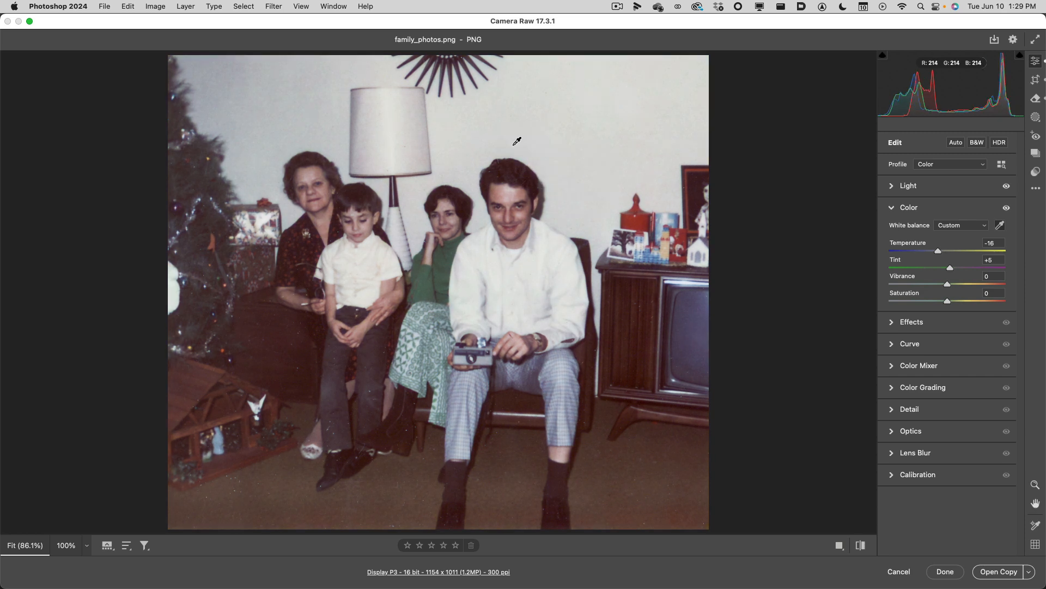
pyautogui.click(550, 166)
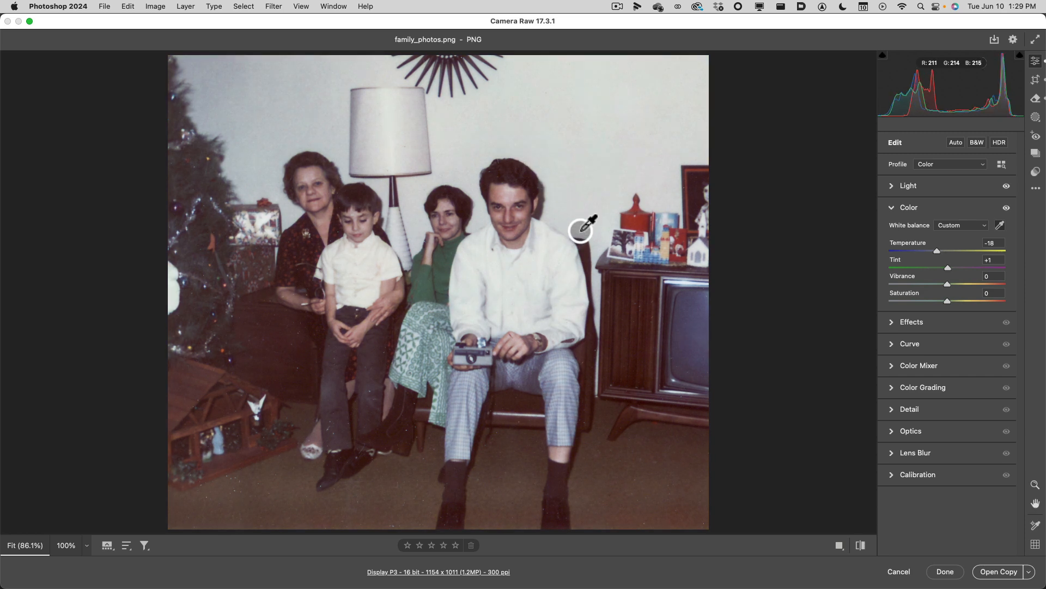
pyautogui.click(429, 151)
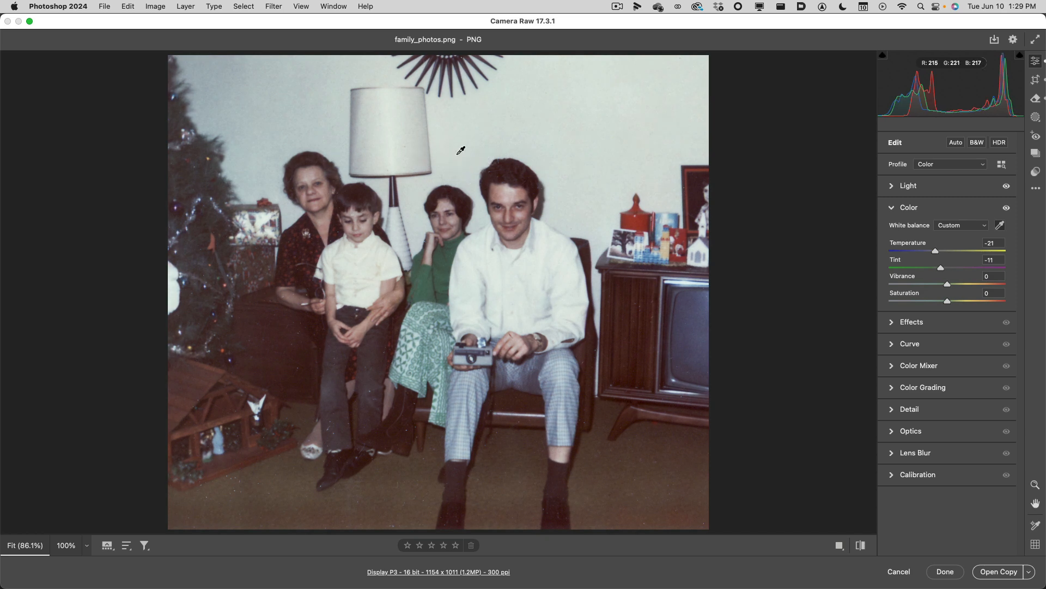
pyautogui.moveTo(448, 153); pyautogui.dragTo(426, 157)
# Step: Adjust the white balance manually, setting Tint to -3 and Temperature to +1
pyautogui.click(943, 269)
pyautogui.moveTo(945, 268); pyautogui.dragTo(943, 251)
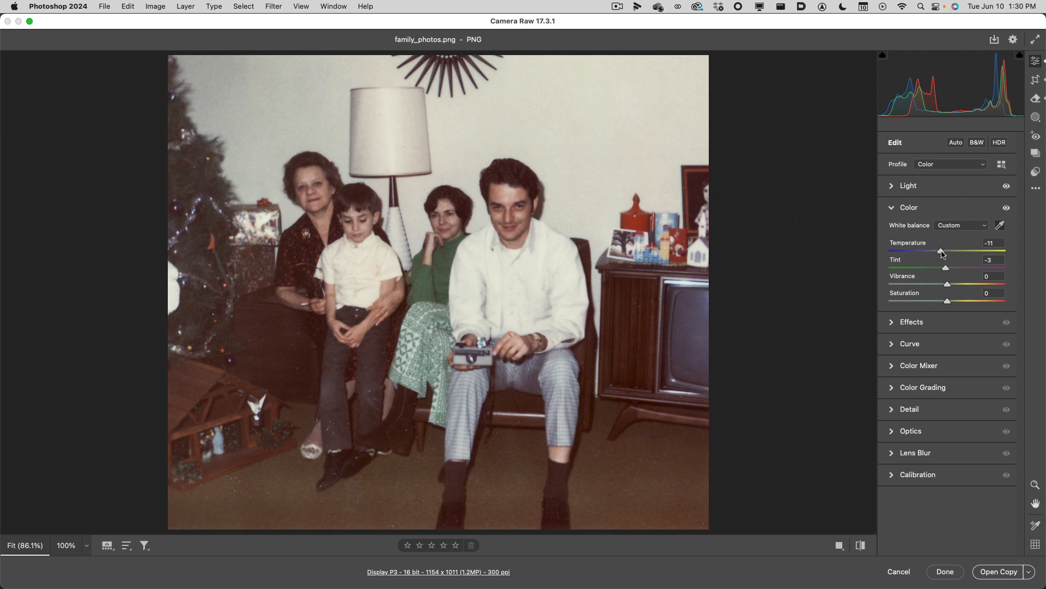
pyautogui.moveTo(941, 251); pyautogui.dragTo(987, 251)
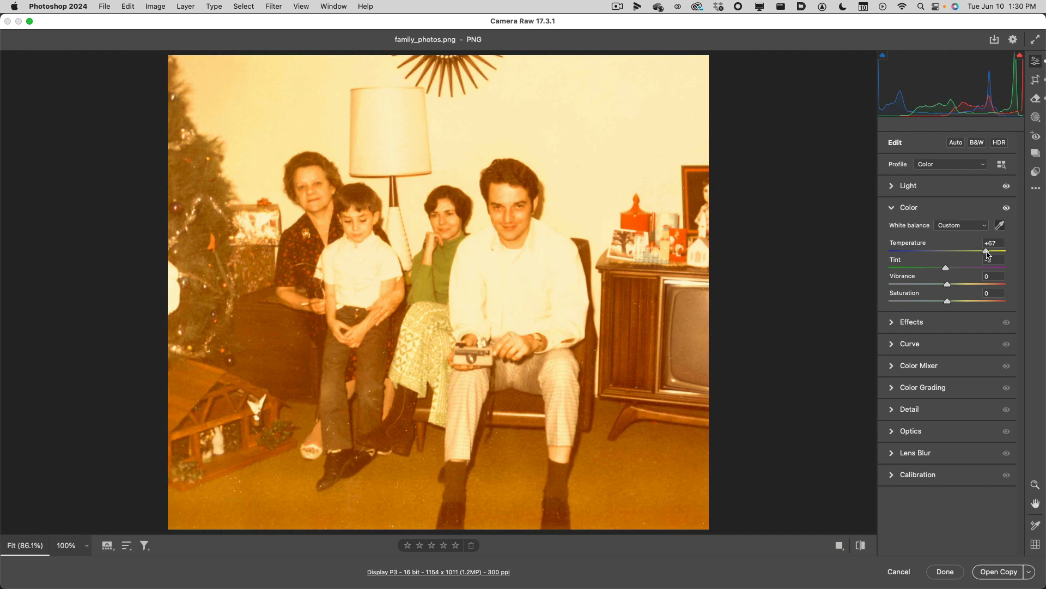
pyautogui.moveTo(987, 252); pyautogui.dragTo(947, 255)
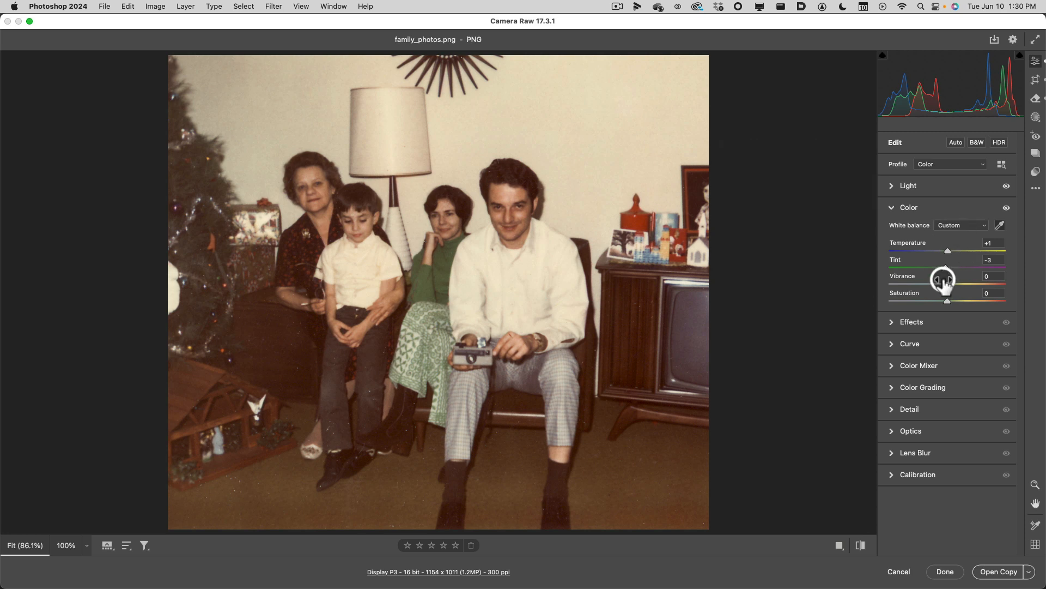
# Step: Raise Vibrance to about +17, trying a slight Saturation boost and resetting it
pyautogui.moveTo(944, 281)
pyautogui.moveTo(947, 285); pyautogui.dragTo(957, 287)
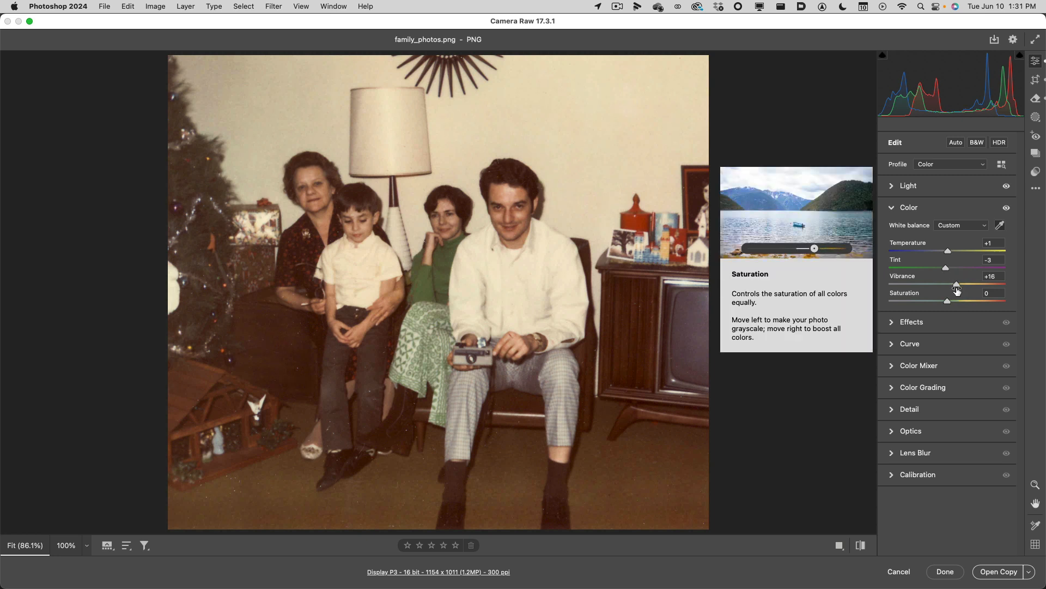
pyautogui.moveTo(957, 286)
pyautogui.mouseDown()
pyautogui.moveTo(1007, 289)
pyautogui.moveTo(958, 293)
pyautogui.mouseUp()
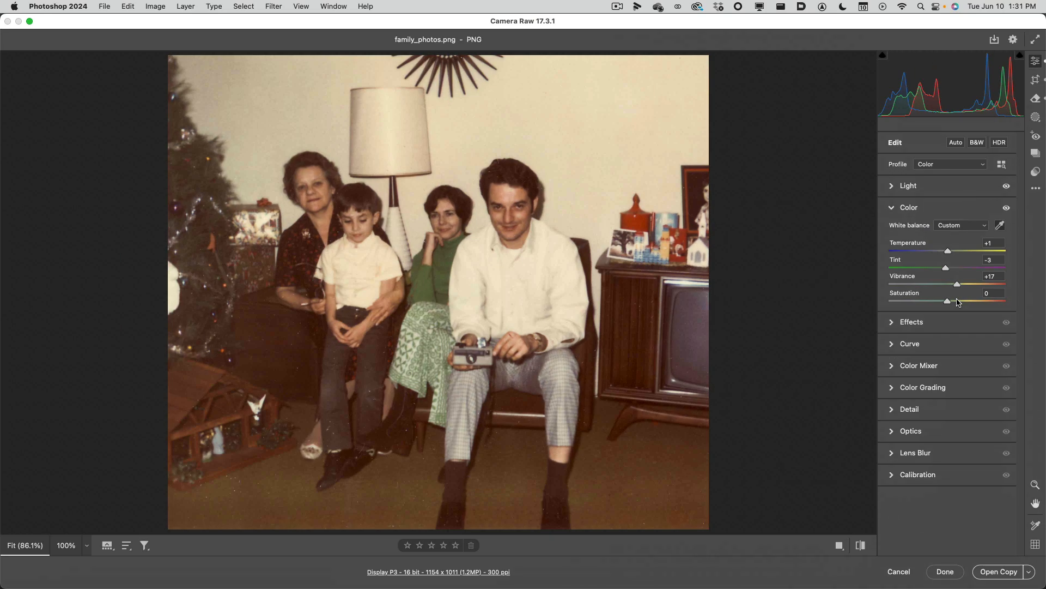
pyautogui.moveTo(948, 301)
pyautogui.mouseDown()
pyautogui.moveTo(989, 304)
pyautogui.moveTo(951, 304)
pyautogui.mouseUp()
pyautogui.doubleClick(951, 303)
pyautogui.moveTo(957, 284); pyautogui.dragTo(959, 284)
# Step: Set Texture to +20 and Clarity to +17 in the Effects settings, leaving Dehaze at 0
pyautogui.click(890, 326)
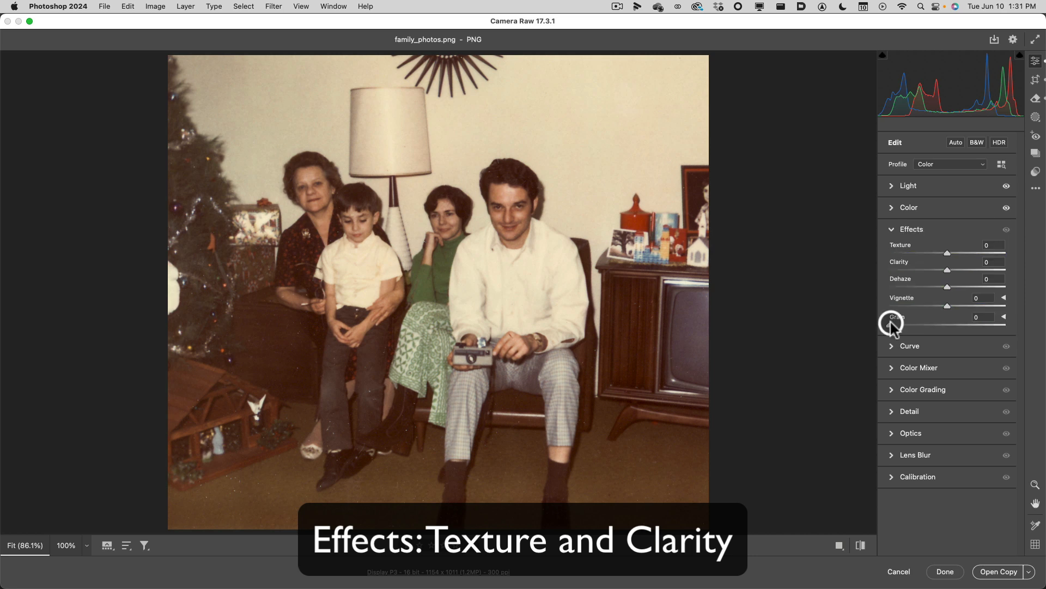
pyautogui.moveTo(948, 253)
pyautogui.mouseDown()
pyautogui.moveTo(964, 252)
pyautogui.moveTo(958, 271)
pyautogui.mouseUp()
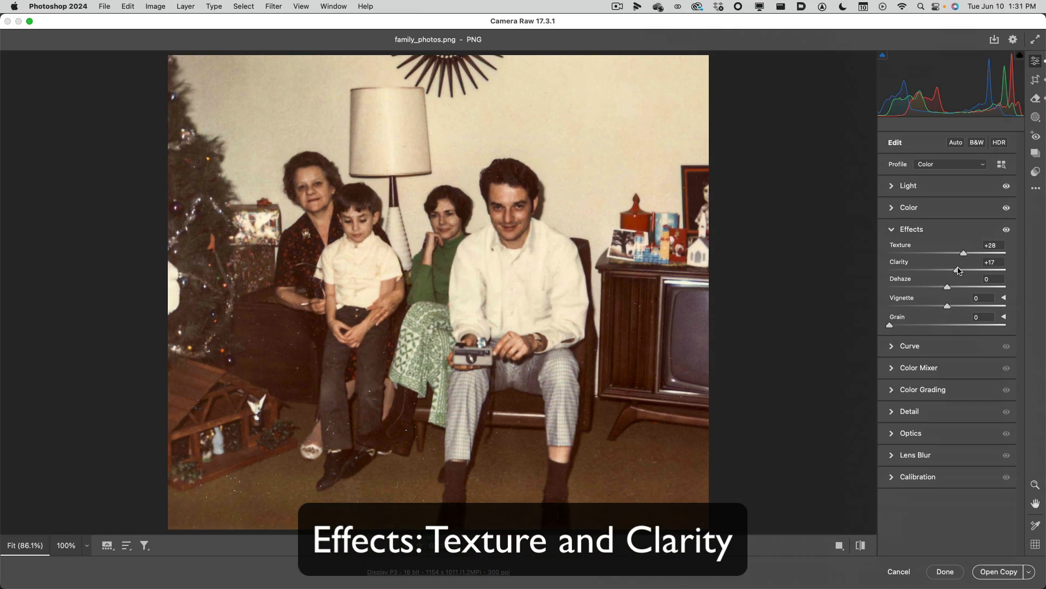
pyautogui.moveTo(959, 271)
pyautogui.mouseDown()
pyautogui.moveTo(967, 274)
pyautogui.moveTo(956, 276)
pyautogui.moveTo(963, 253)
pyautogui.mouseUp()
pyautogui.click(966, 253)
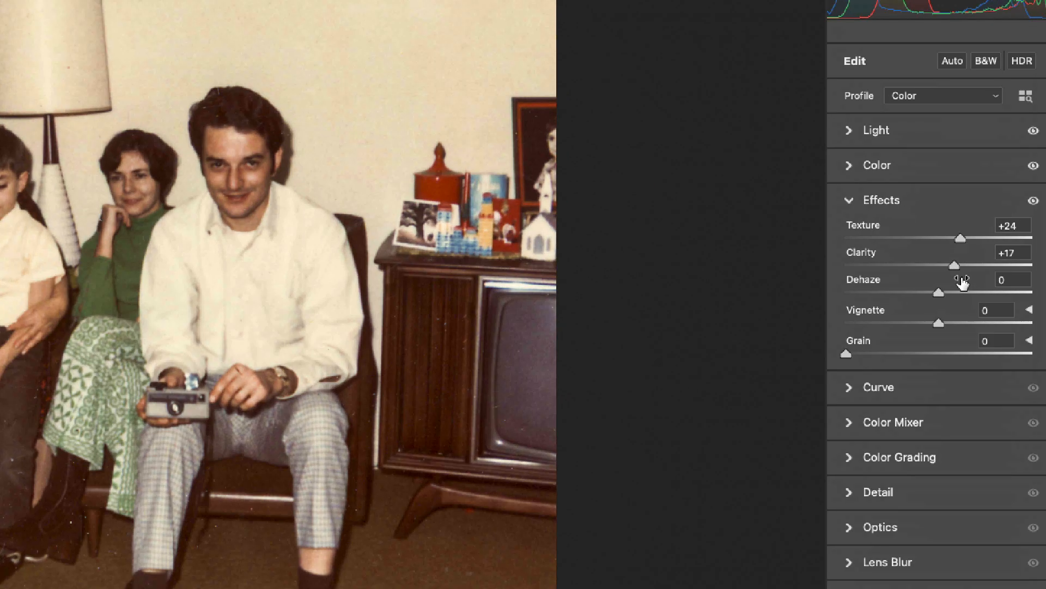
pyautogui.moveTo(962, 281)
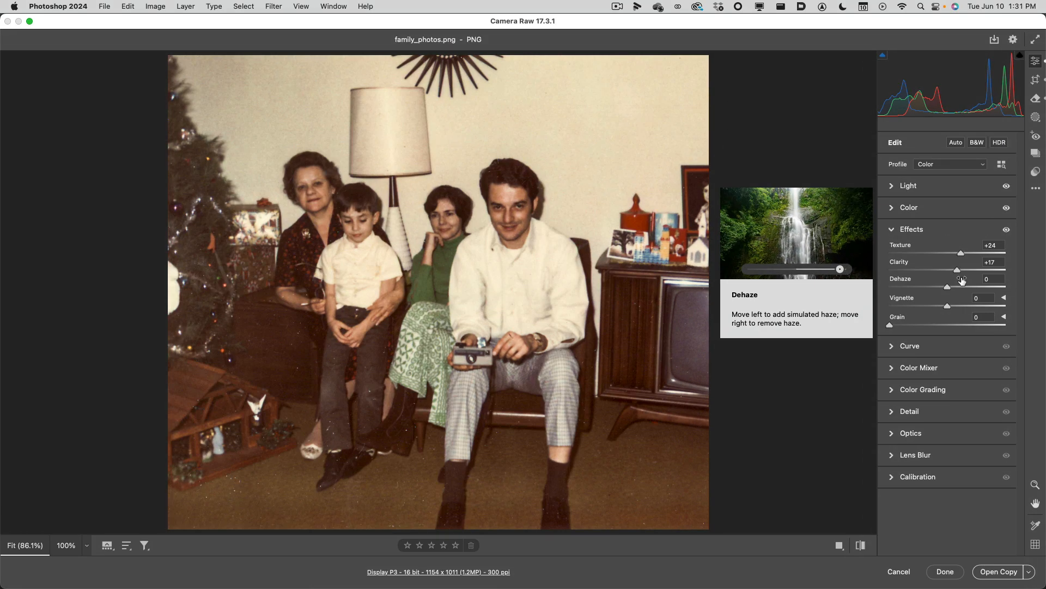
pyautogui.click(962, 287)
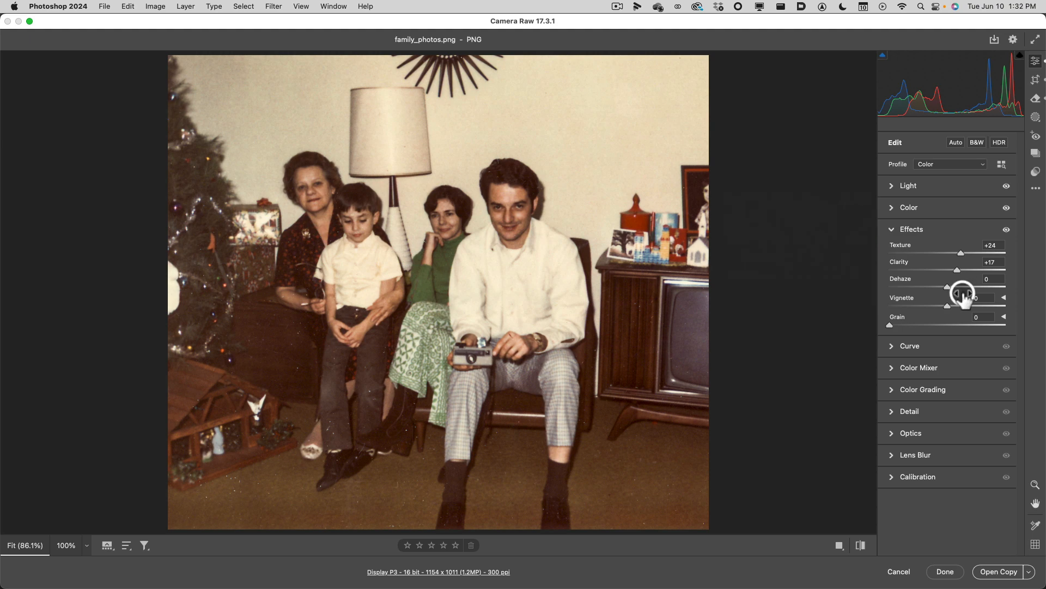
pyautogui.click(959, 253)
pyautogui.moveTo(959, 253); pyautogui.dragTo(957, 254)
# Step: Test the Vignette and Grain effects, trying Grain at 85, and return both to 0
pyautogui.moveTo(948, 308)
pyautogui.mouseDown()
pyautogui.moveTo(916, 305)
pyautogui.moveTo(1002, 306)
pyautogui.moveTo(915, 308)
pyautogui.moveTo(948, 306)
pyautogui.mouseUp()
pyautogui.moveTo(892, 326); pyautogui.dragTo(989, 328)
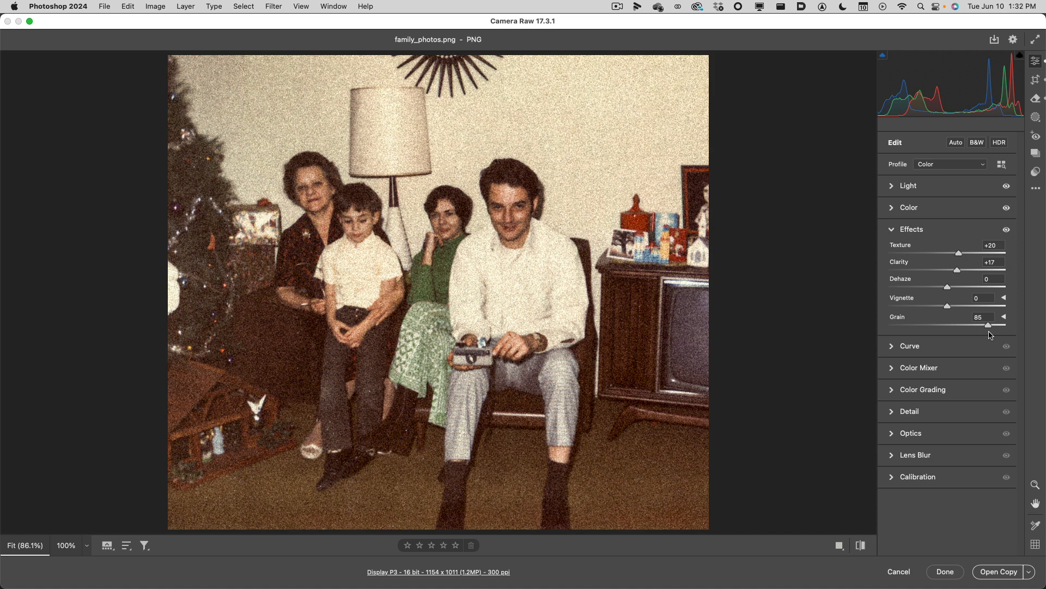
pyautogui.moveTo(989, 326); pyautogui.dragTo(876, 325)
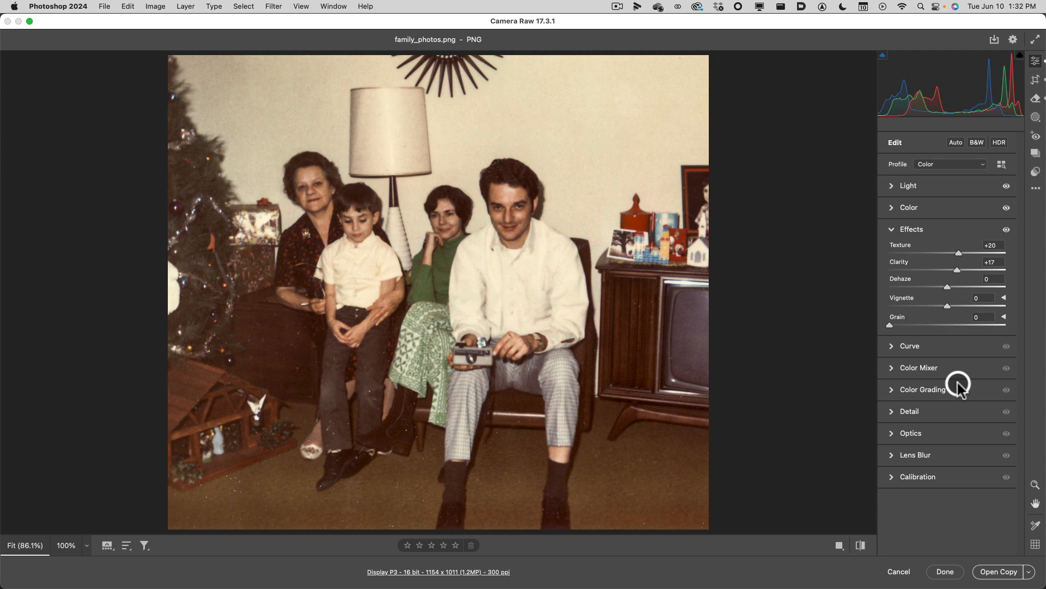
# Step: Add a gentle S curve with a shadow point at input 79, output 63 and a highlight point at input 181, output 182
pyautogui.click(893, 346)
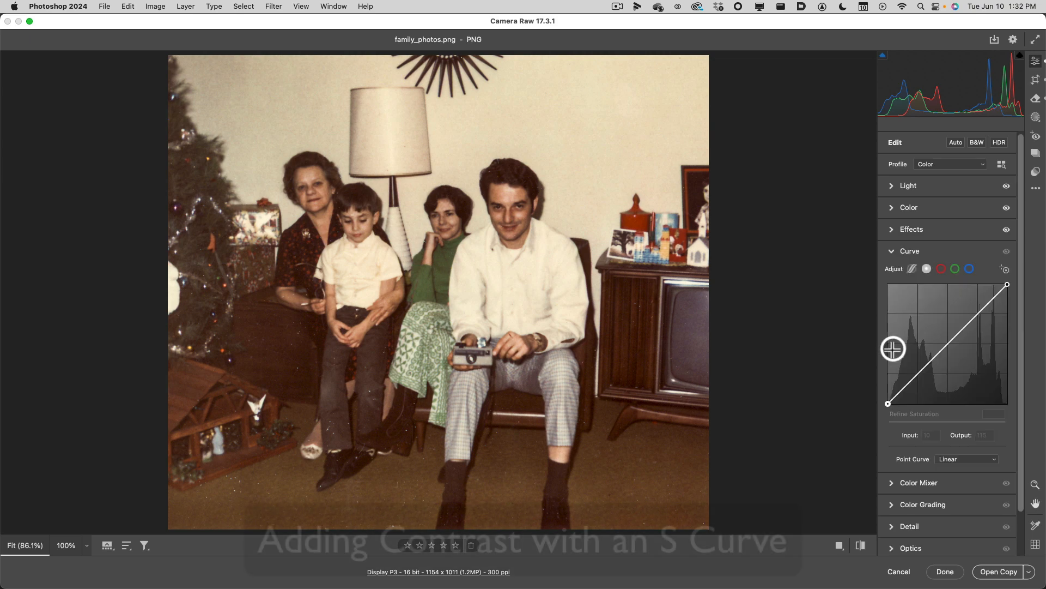
pyautogui.moveTo(923, 367); pyautogui.dragTo(923, 373)
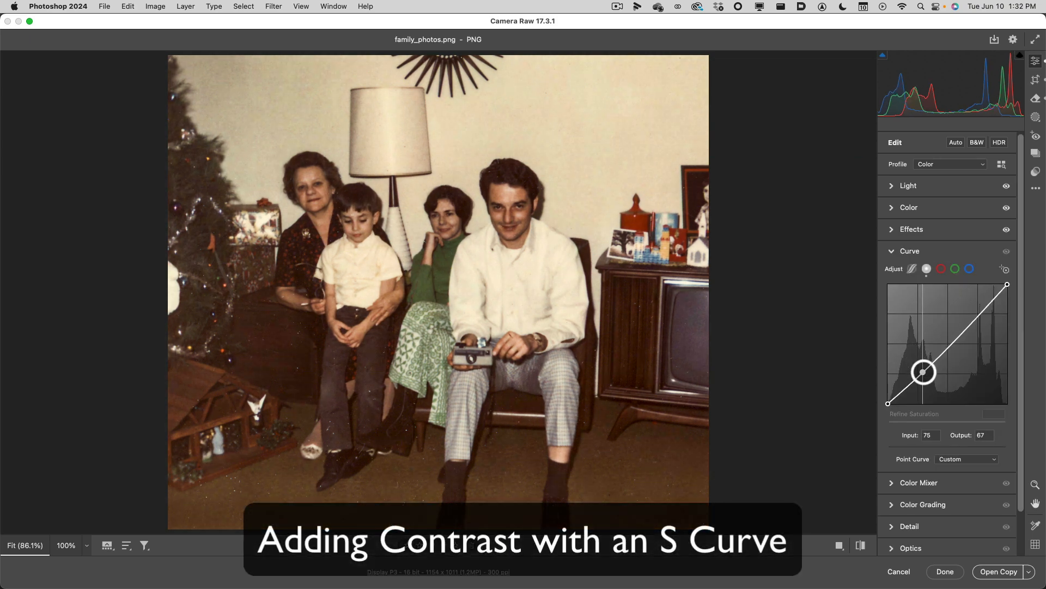
pyautogui.click(974, 322)
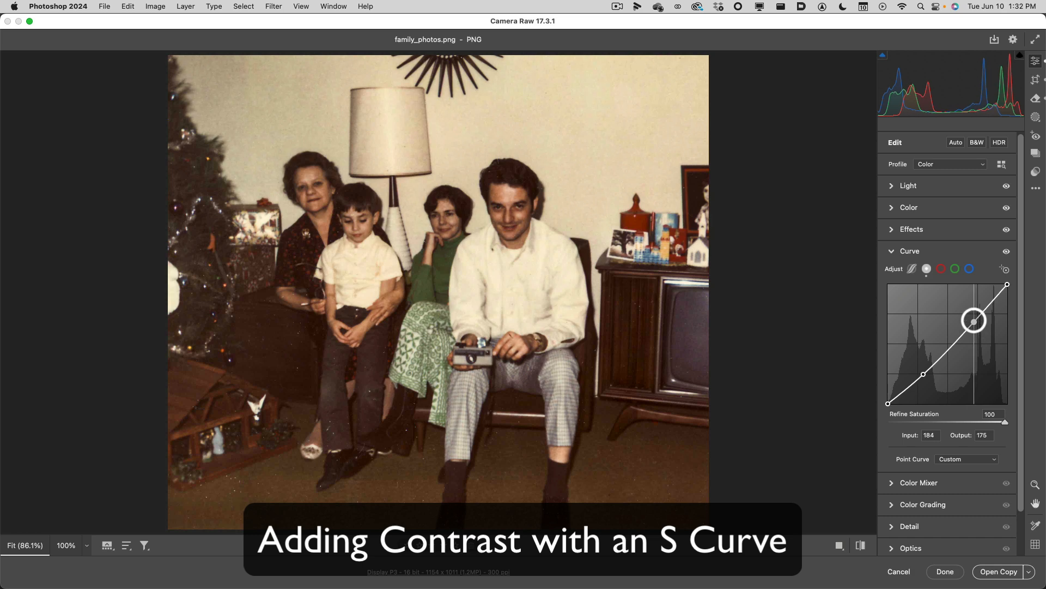
pyautogui.moveTo(974, 322); pyautogui.dragTo(973, 318)
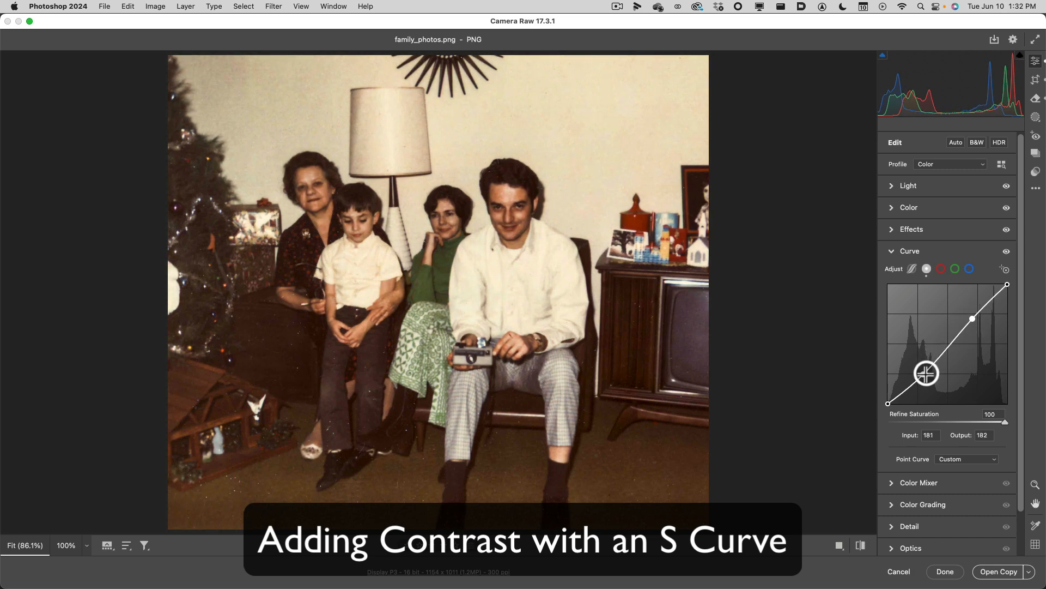
pyautogui.moveTo(927, 373); pyautogui.dragTo(926, 374)
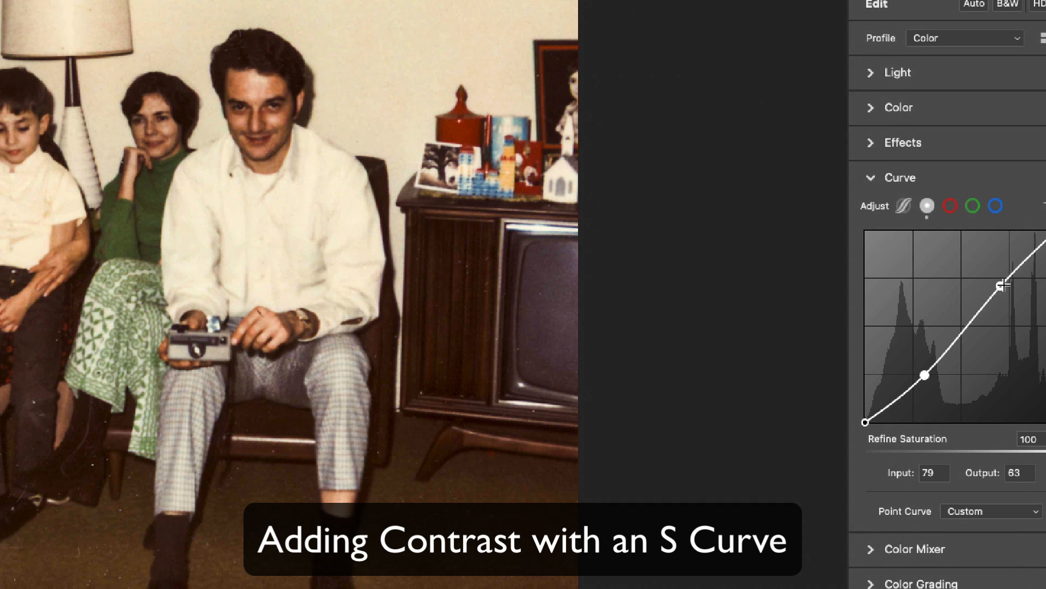
# Step: Exaggerate the S curve, moving the shadow point to input 111, output 51 and the highlight point to input 189, output 189
pyautogui.moveTo(1000, 285); pyautogui.dragTo(1008, 281)
pyautogui.moveTo(926, 375); pyautogui.dragTo(949, 384)
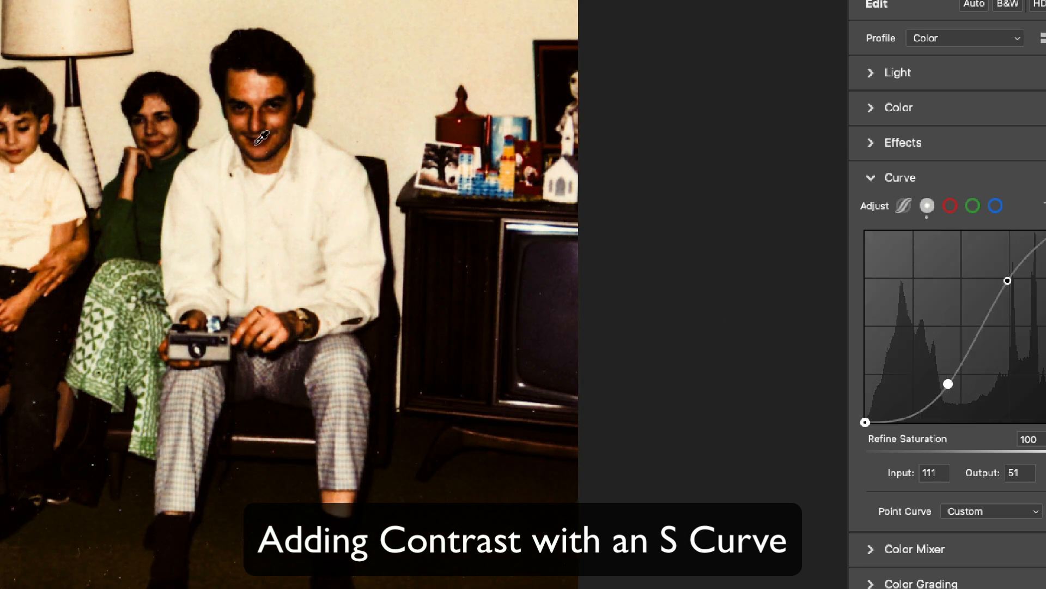
pyautogui.moveTo(1008, 280)
pyautogui.mouseDown()
pyautogui.moveTo(976, 283)
pyautogui.moveTo(1007, 281)
pyautogui.mouseUp()
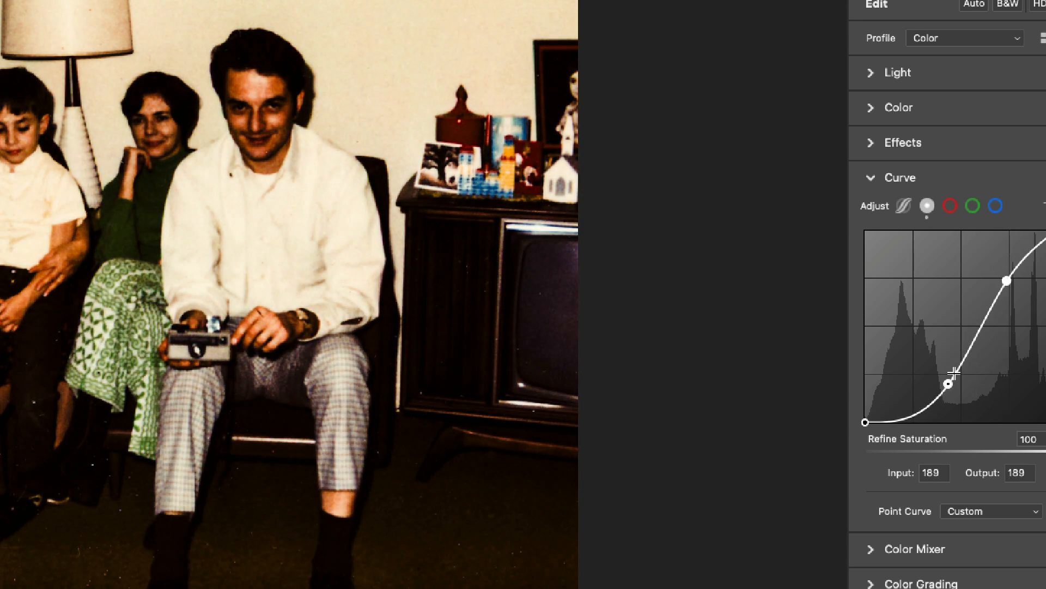
# Step: Soften the S curve, placing the shadow point at input 66, output 61 and the highlight point at input 185, output 188
pyautogui.moveTo(948, 384); pyautogui.dragTo(915, 377)
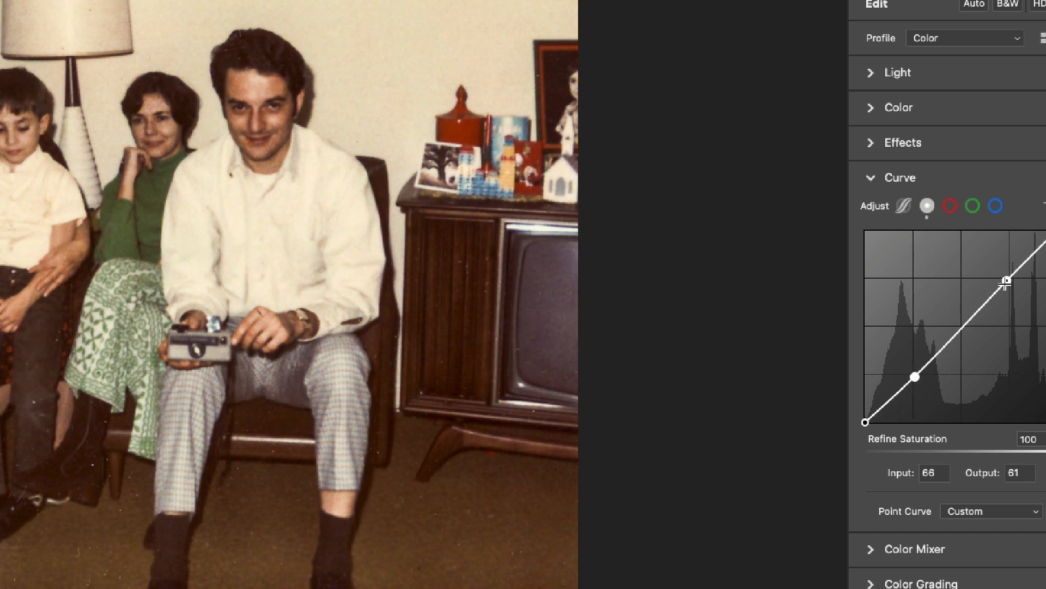
pyautogui.moveTo(1007, 280); pyautogui.dragTo(1005, 281)
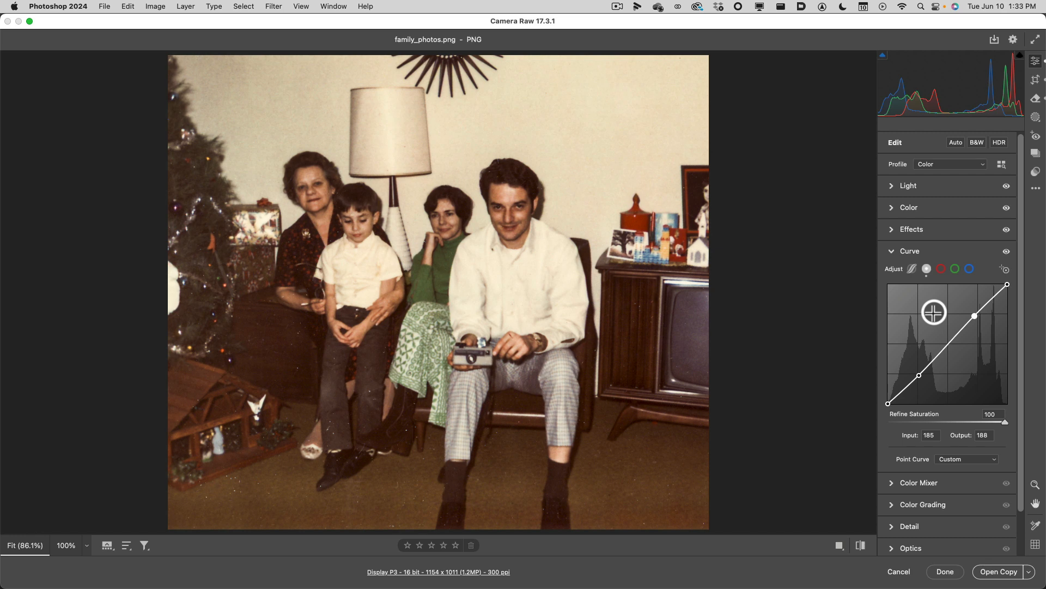
pyautogui.click(892, 251)
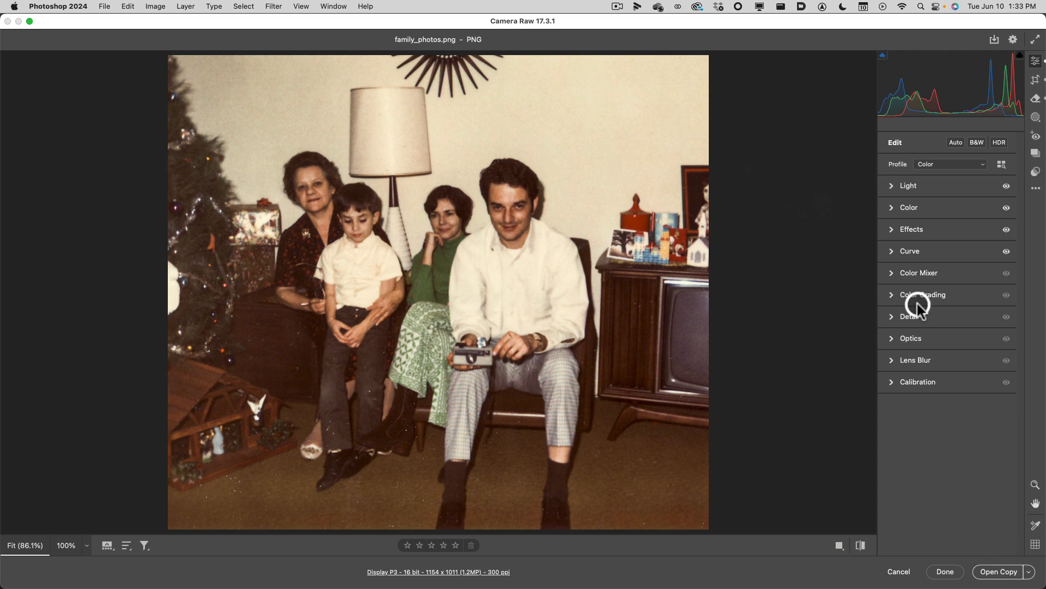
# Step: Sharpen the photo in the Detail settings, setting the Sharpening amount to 77
pyautogui.click(891, 316)
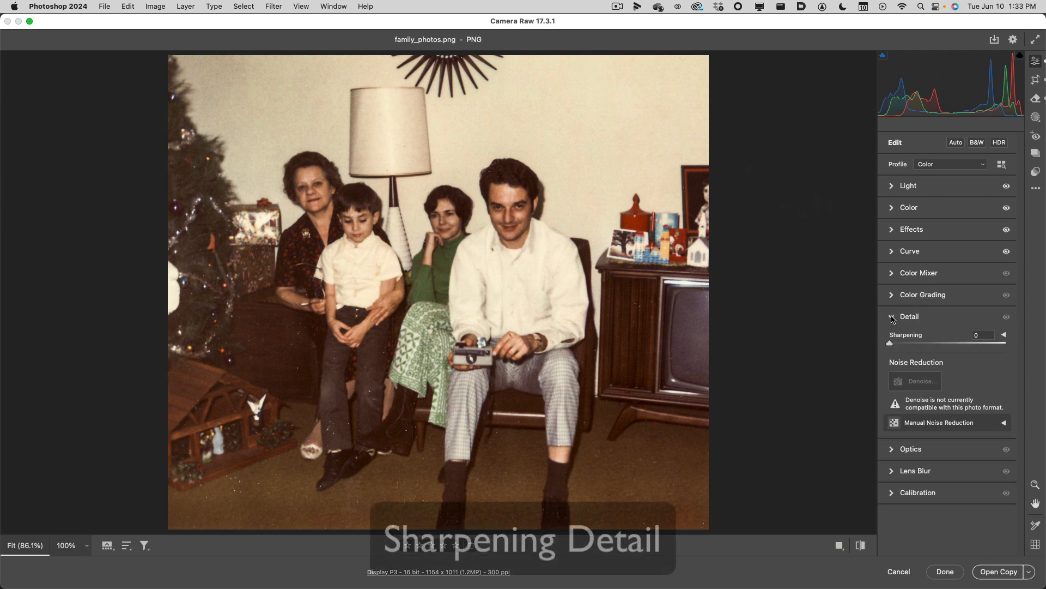
pyautogui.moveTo(891, 343); pyautogui.dragTo(914, 349)
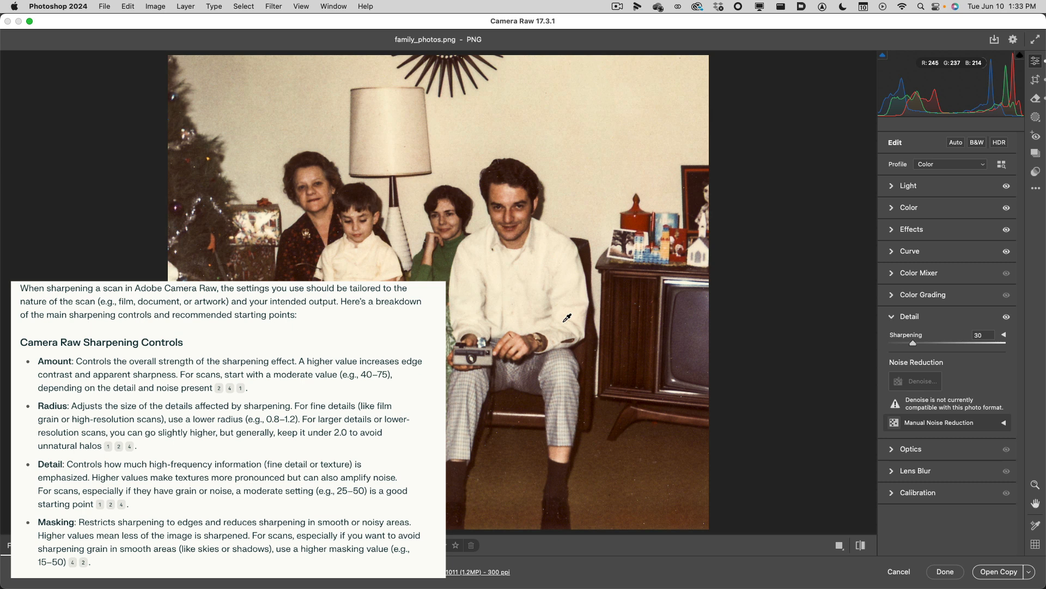
pyautogui.click(593, 357)
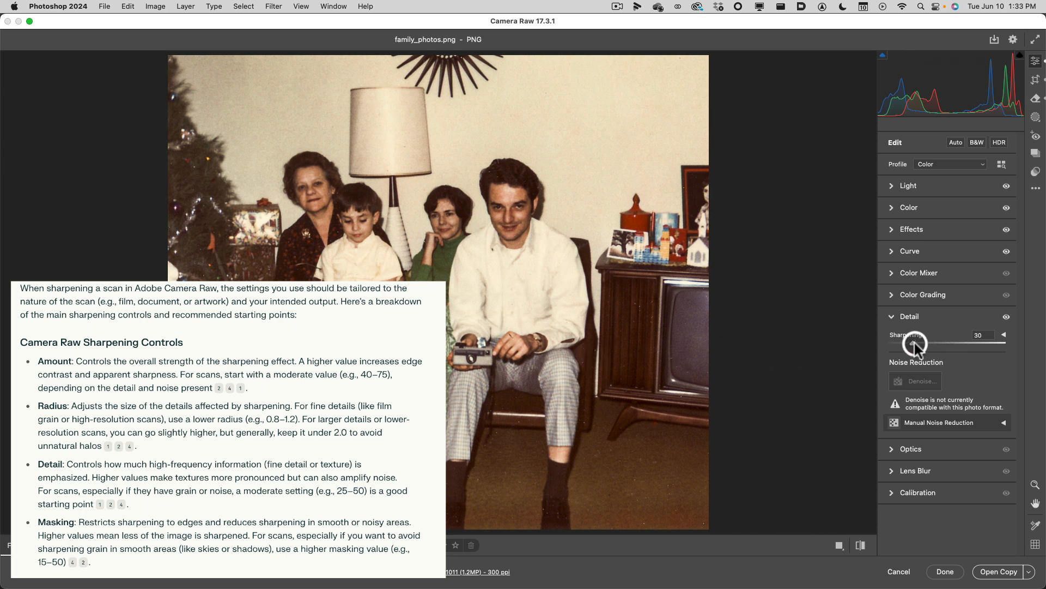
pyautogui.moveTo(915, 343); pyautogui.dragTo(950, 345)
# Step: Set the sharpening Masking to about 79, fine-tuning it with the black-and-white edge mask preview
pyautogui.click(1004, 335)
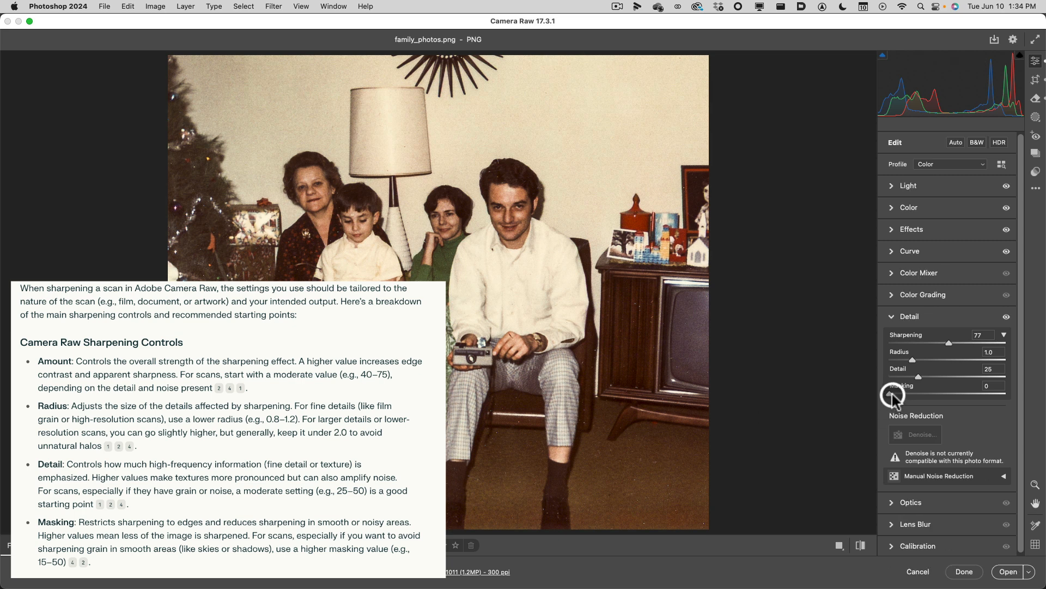
pyautogui.moveTo(892, 398); pyautogui.dragTo(984, 399)
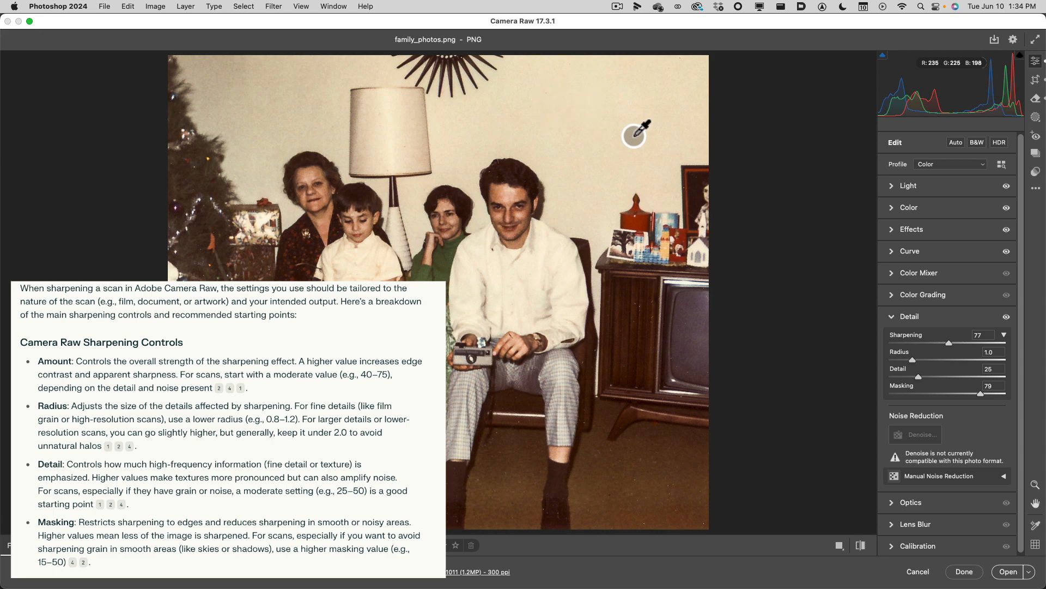
pyautogui.moveTo(981, 394)
pyautogui.mouseDown()
pyautogui.moveTo(871, 392)
pyautogui.moveTo(983, 395)
pyautogui.mouseUp()
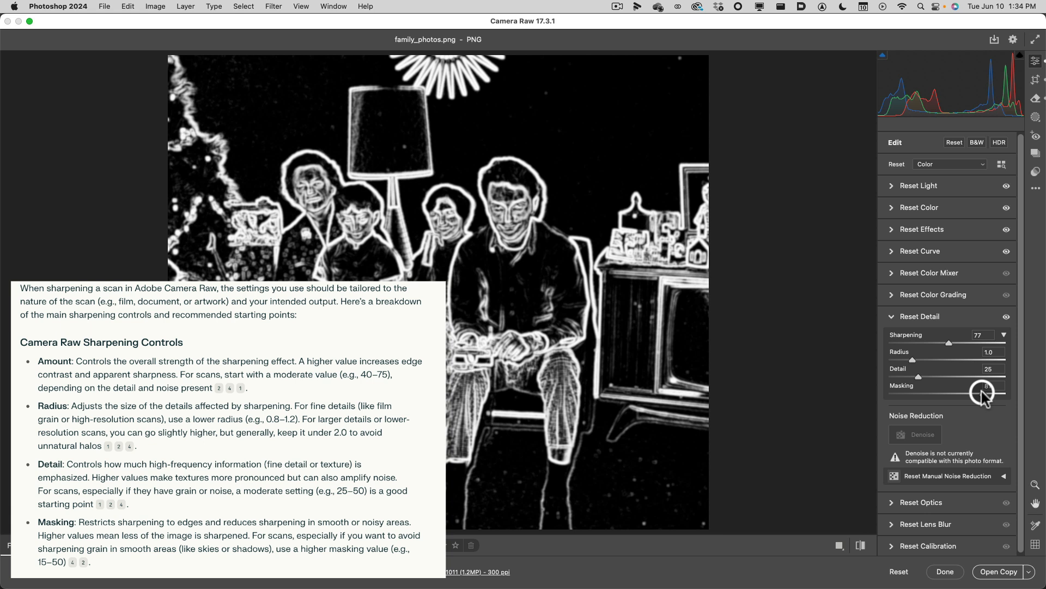
pyautogui.moveTo(980, 391); pyautogui.dragTo(980, 391)
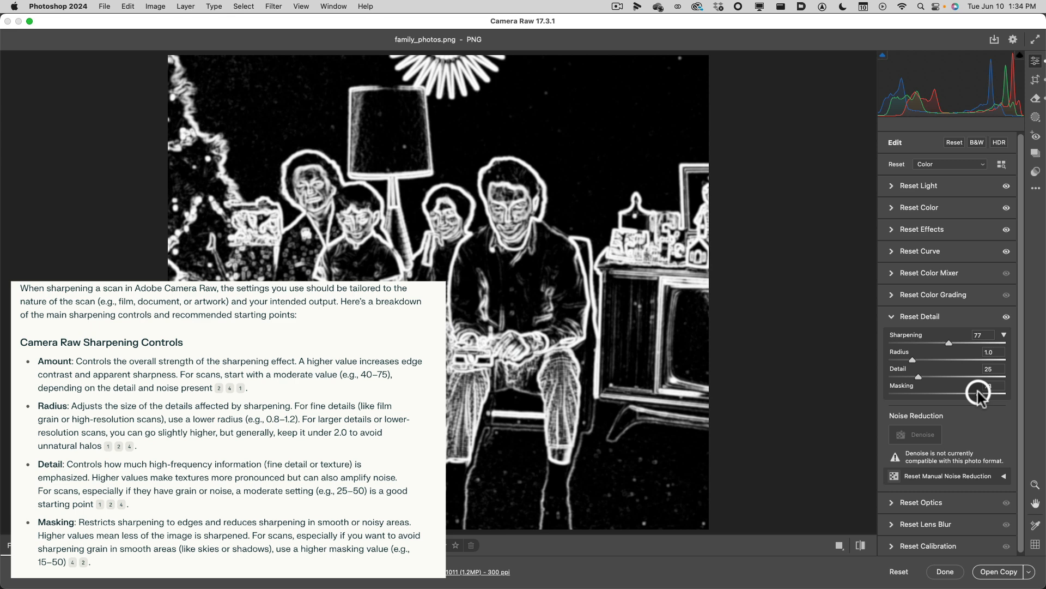
# Step: Set the sharpening Masking to 78 and review the manual noise reduction settings for luminance and color
pyautogui.moveTo(977, 391); pyautogui.dragTo(978, 391)
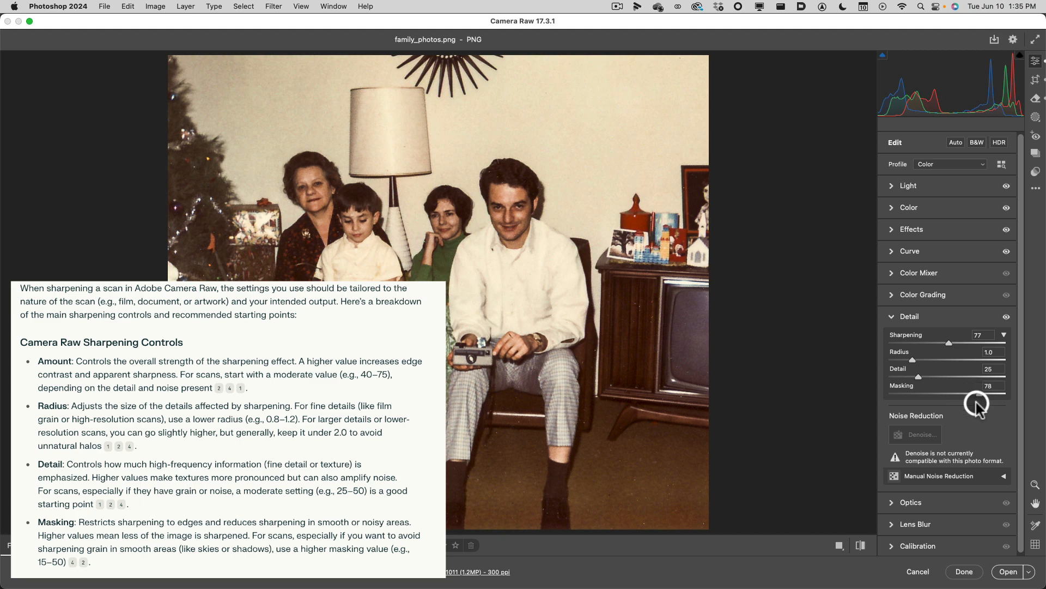
pyautogui.click(1003, 477)
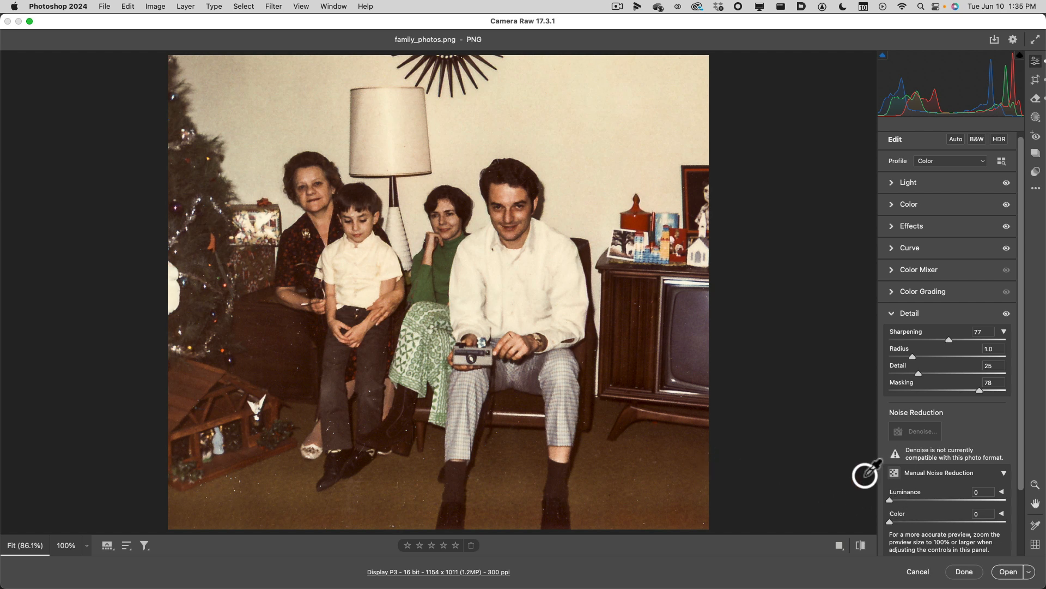
pyautogui.click(890, 500)
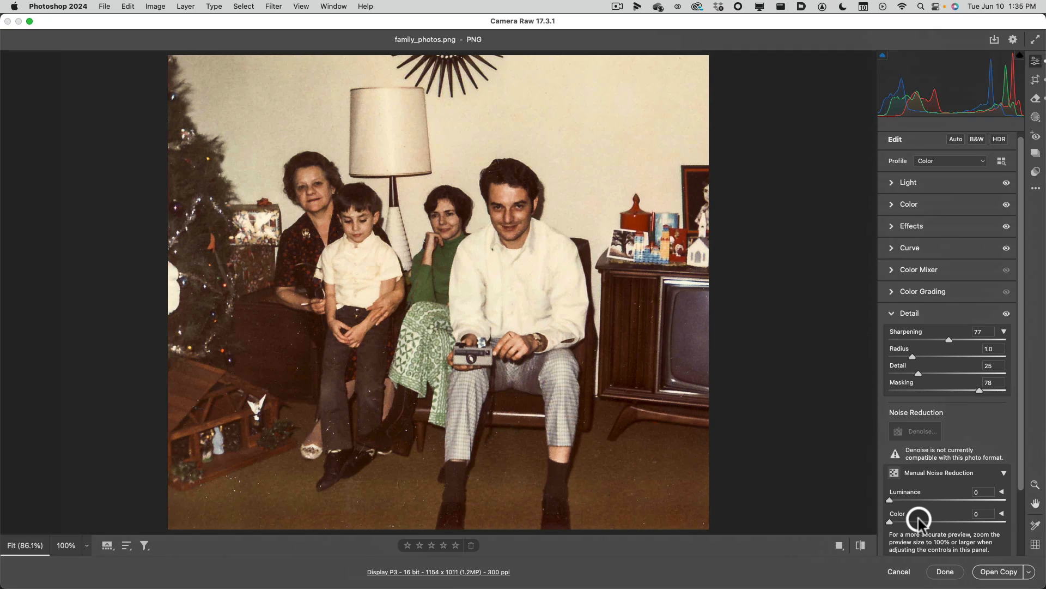
pyautogui.scroll(-1, 969, 324)
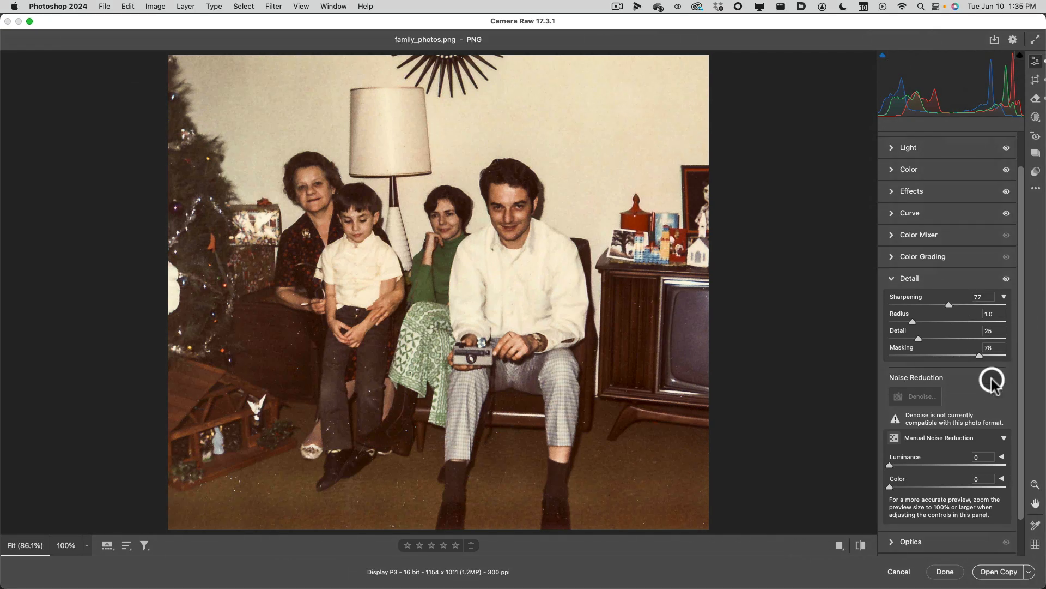
pyautogui.click(892, 282)
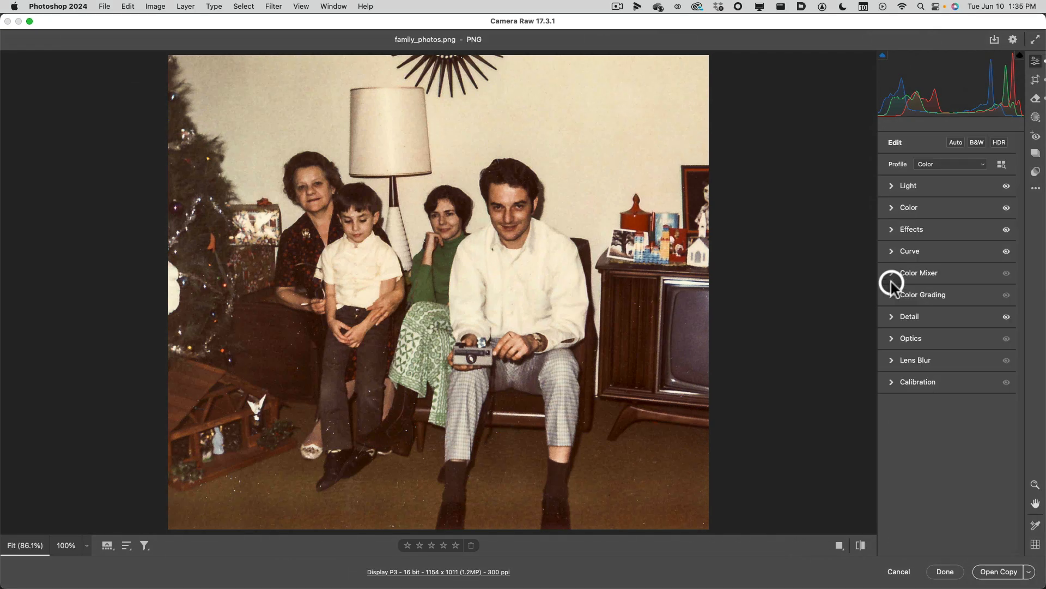
# Step: Review the Optics profile and defringe settings, and open a copy of the edited photo in the main Photoshop workspace
pyautogui.click(891, 338)
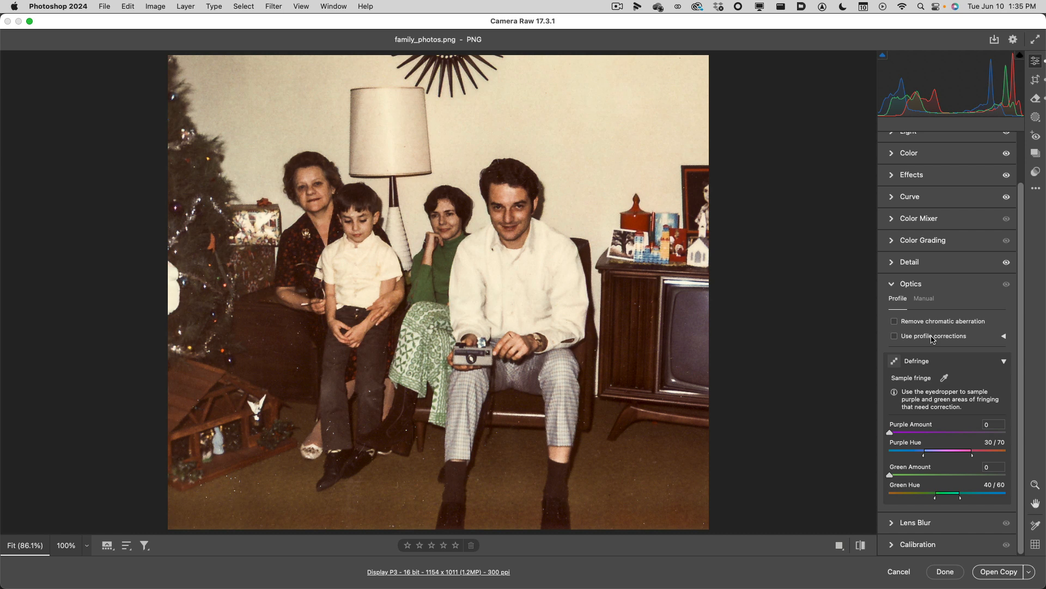
pyautogui.click(892, 284)
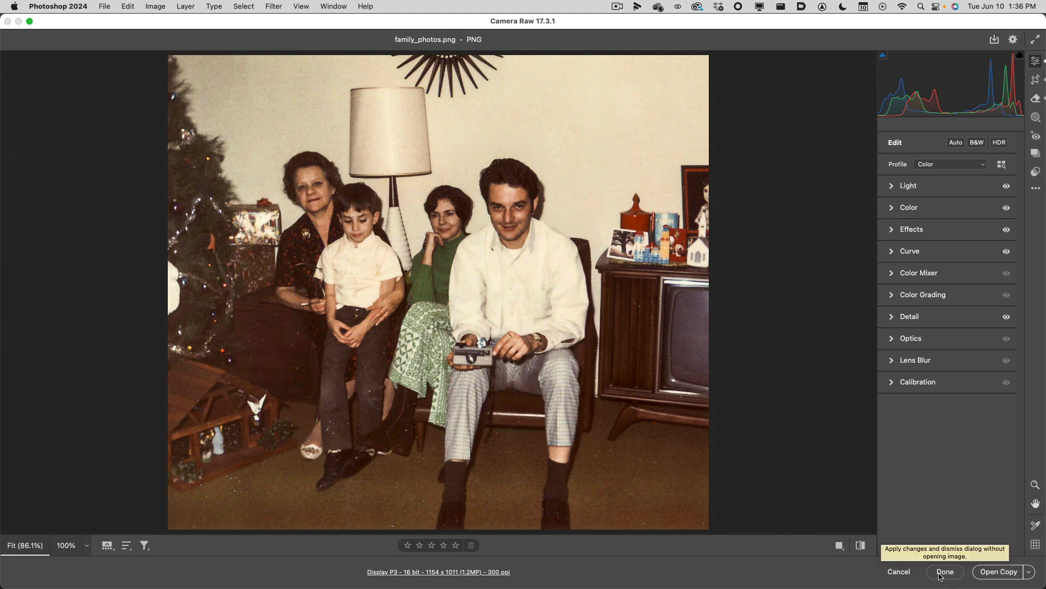
pyautogui.click(900, 572)
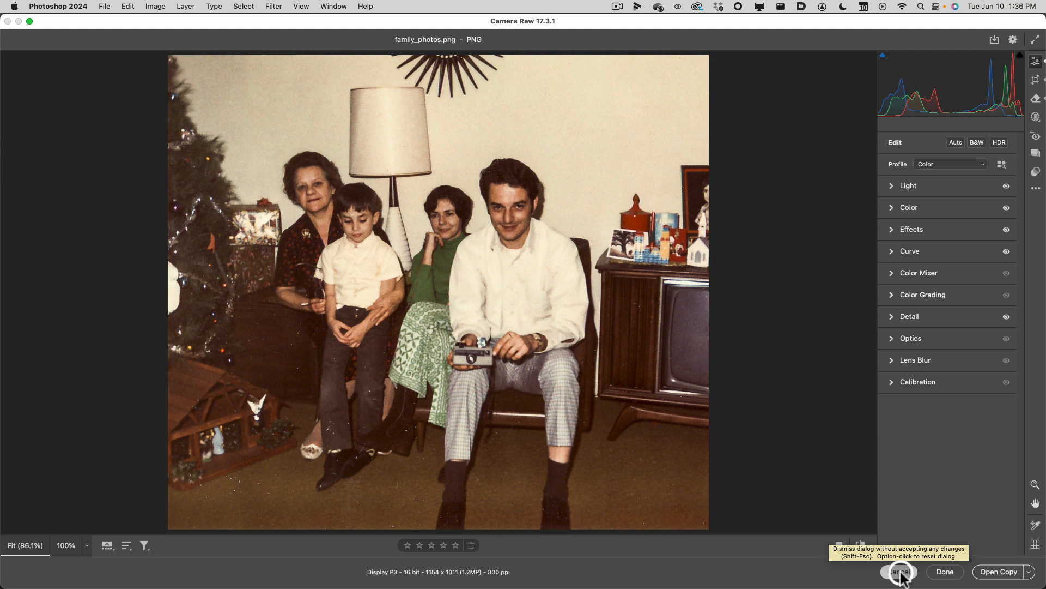
pyautogui.click(1001, 572)
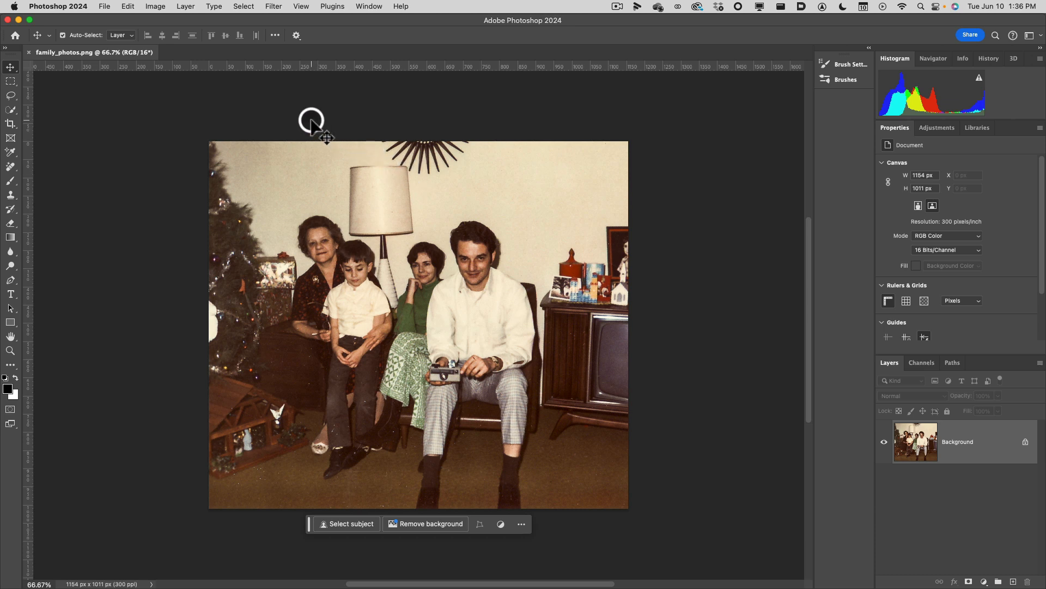
pyautogui.click(105, 6)
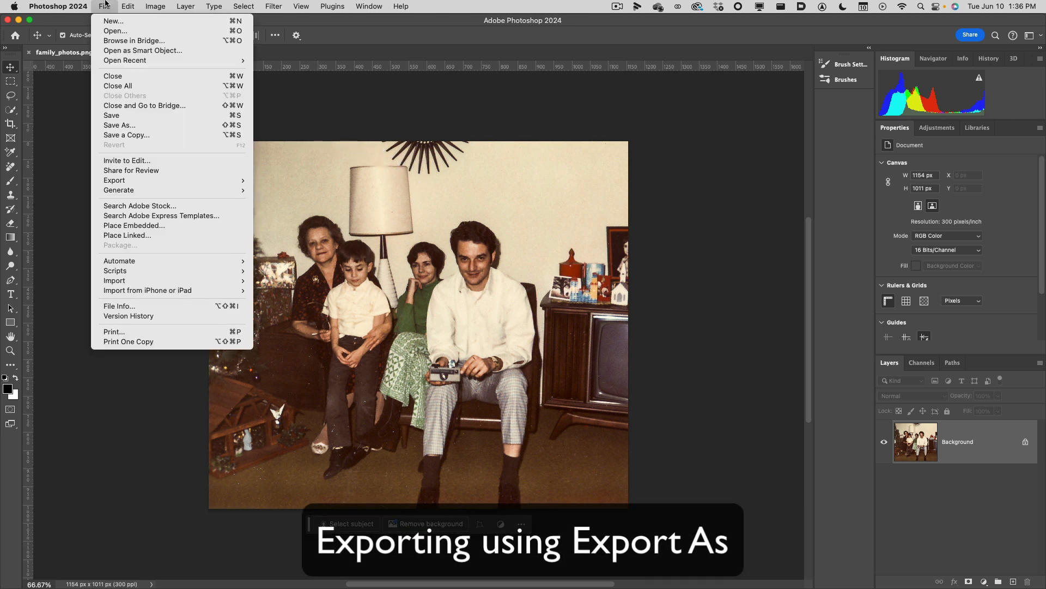
pyautogui.moveTo(125, 180)
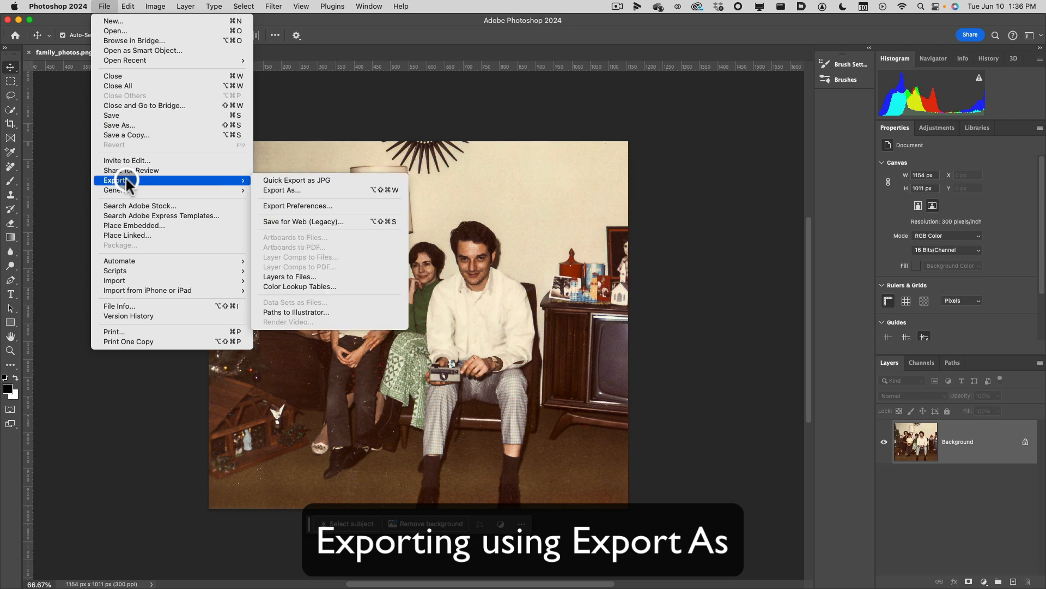
pyautogui.click(336, 189)
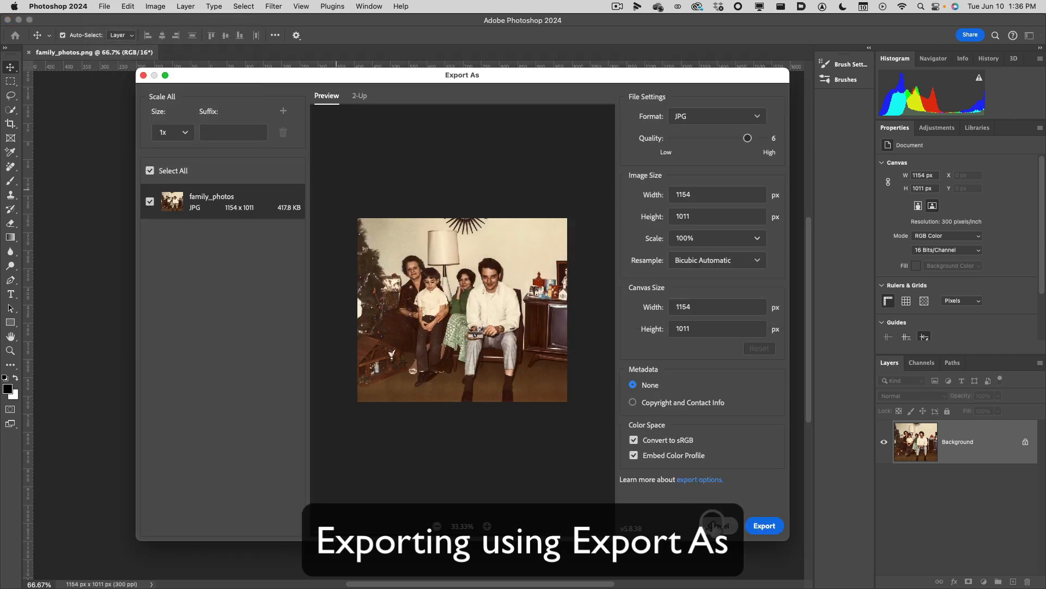
pyautogui.click(718, 526)
# Step: Start an Export As of the photo in JPG format and set the quality to 5
pyautogui.click(103, 7)
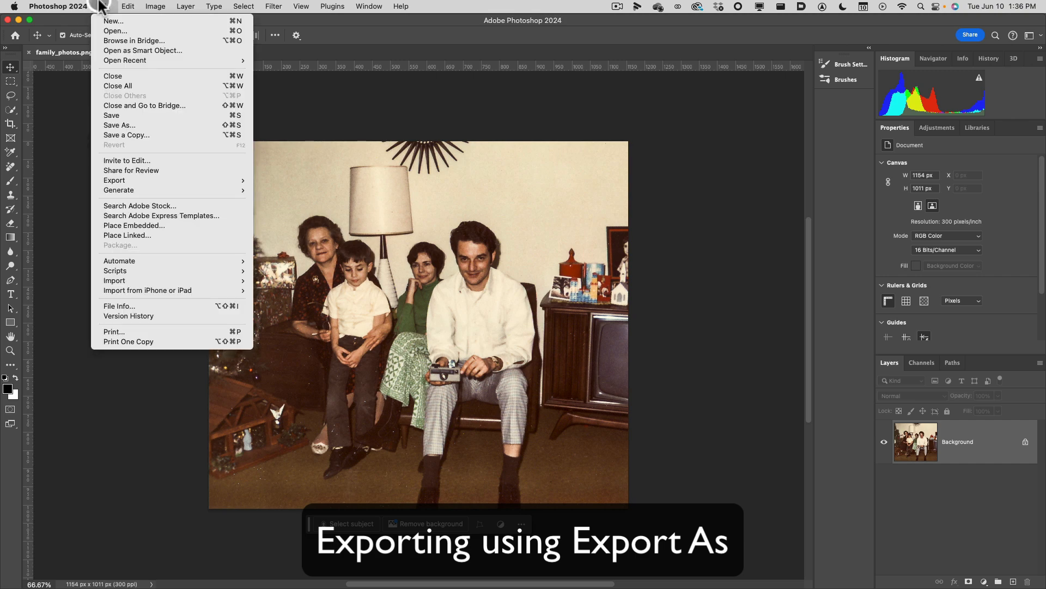
pyautogui.click(139, 179)
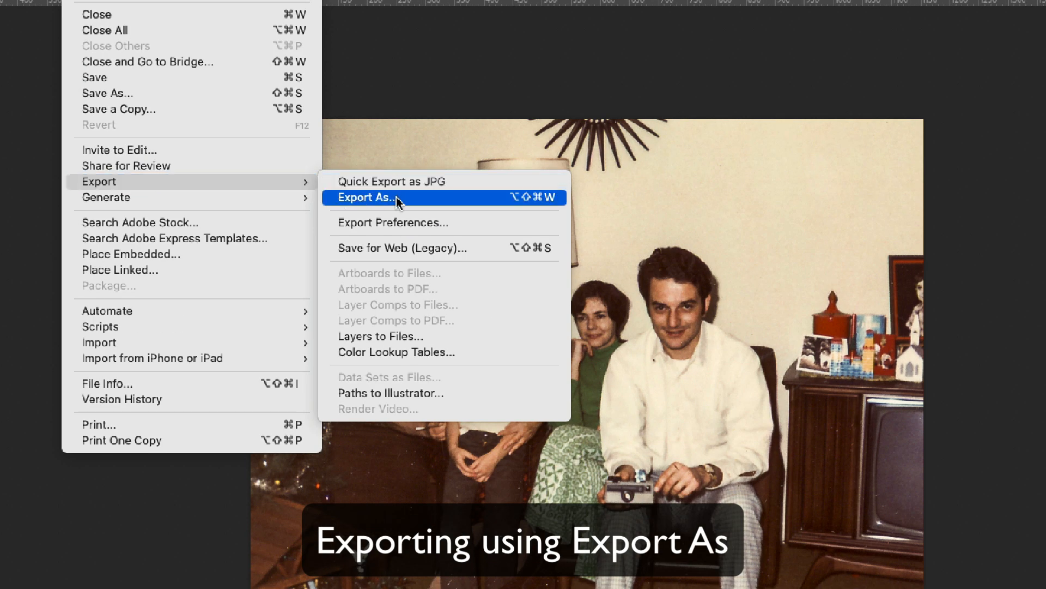
pyautogui.click(397, 198)
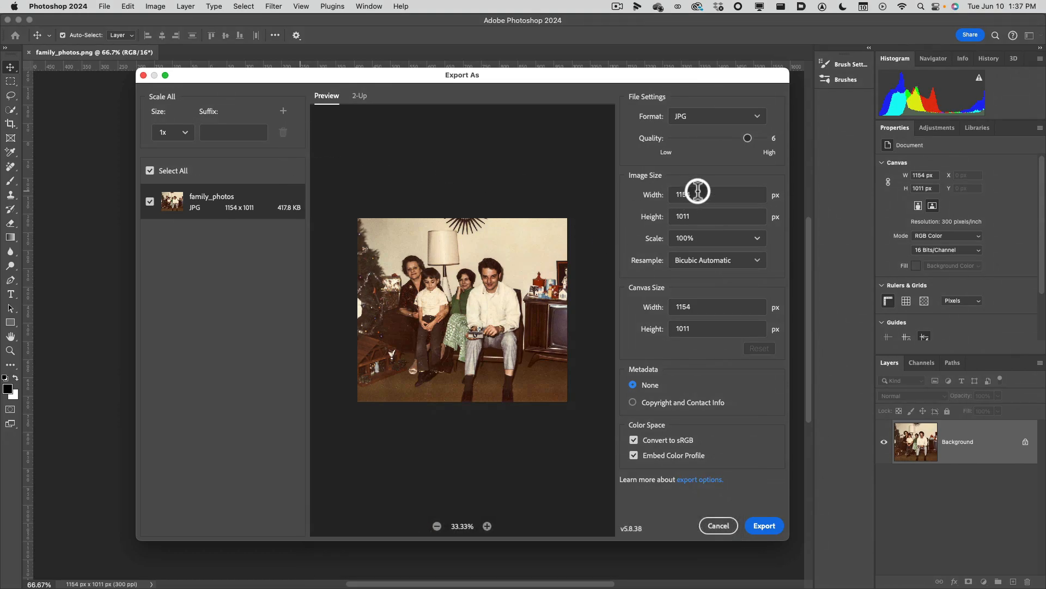
pyautogui.moveTo(737, 145)
pyautogui.mouseDown()
pyautogui.moveTo(742, 138)
pyautogui.moveTo(716, 138)
pyautogui.moveTo(730, 139)
pyautogui.mouseUp()
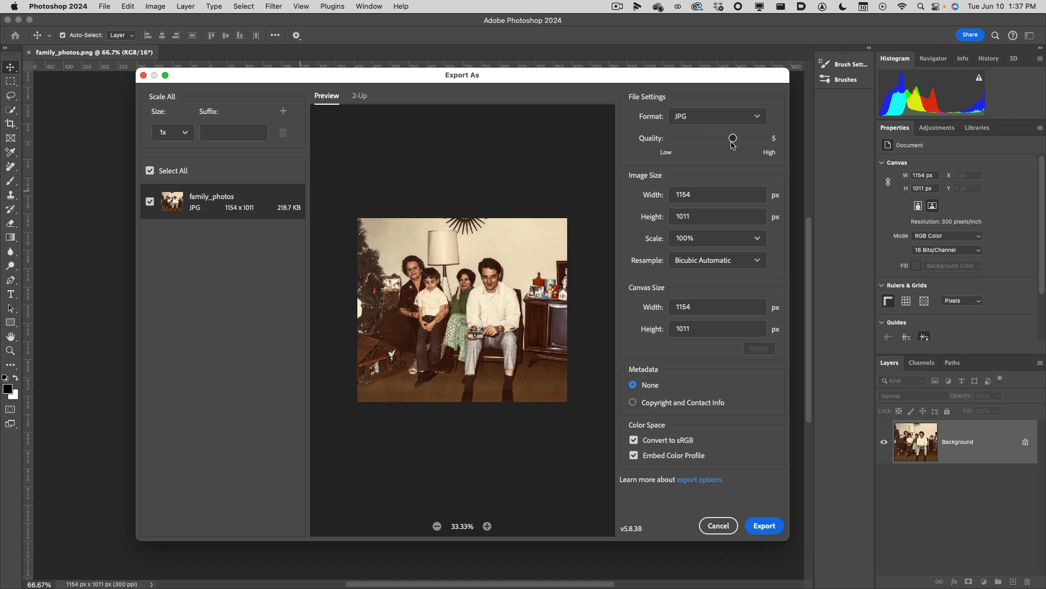
pyautogui.moveTo(731, 138); pyautogui.dragTo(788, 140)
pyautogui.moveTo(762, 137); pyautogui.dragTo(727, 142)
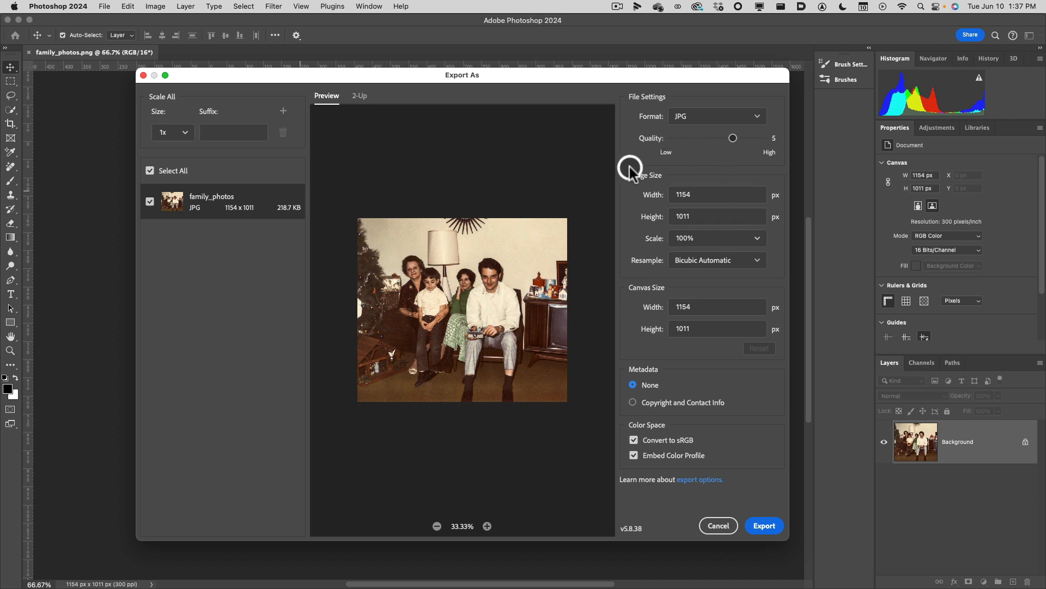
# Step: Set the exported image's width to 1000 px, keeping its proportions
pyautogui.click(709, 196)
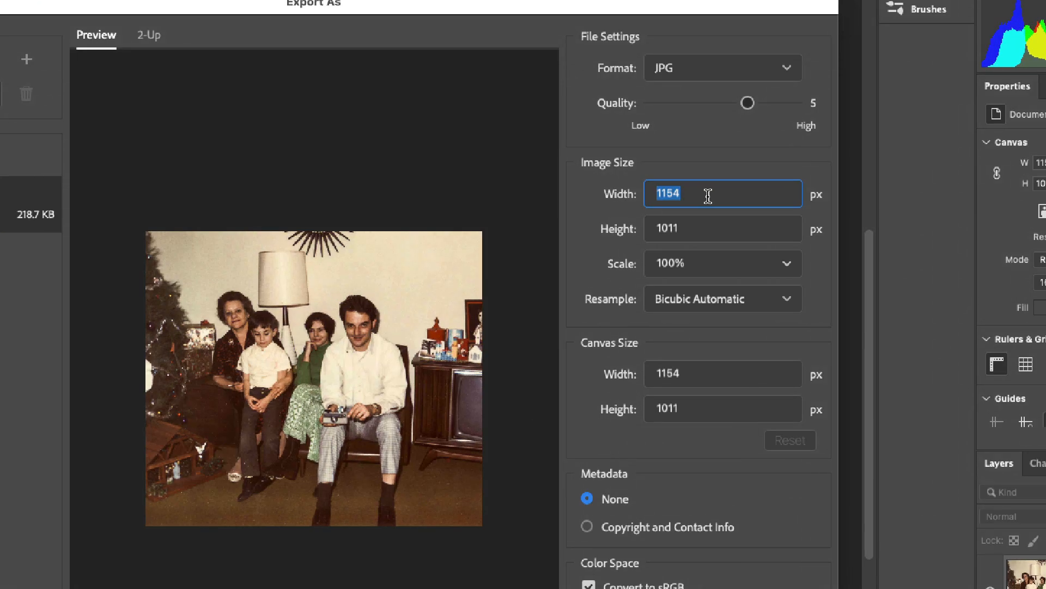
pyautogui.write('1000')
pyautogui.press('Tab')
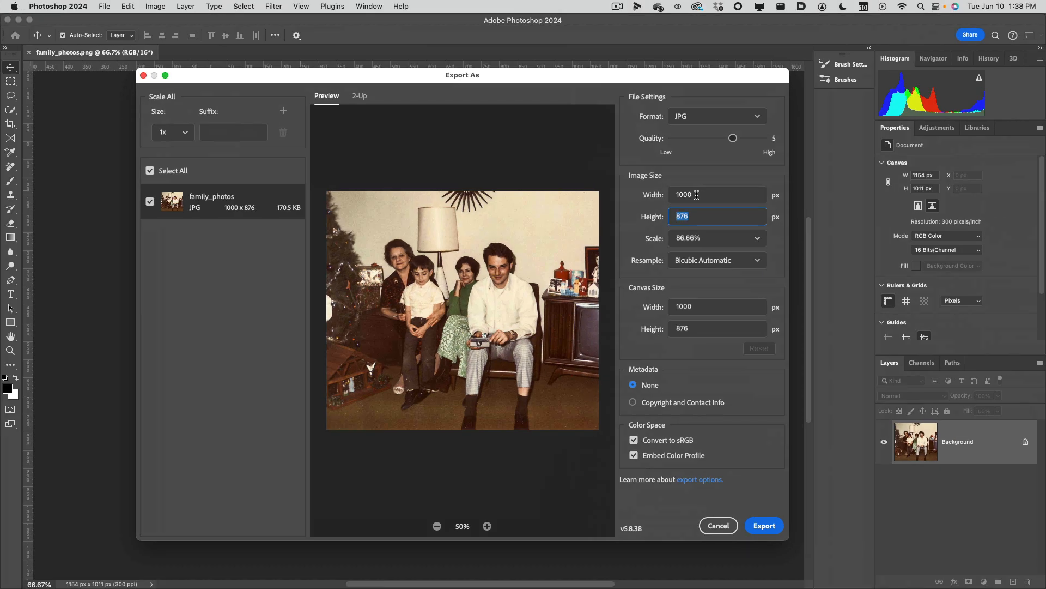
# Step: Export the photo into the family_photos folder as family_photos3_camera_raw.jpg
pyautogui.click(768, 525)
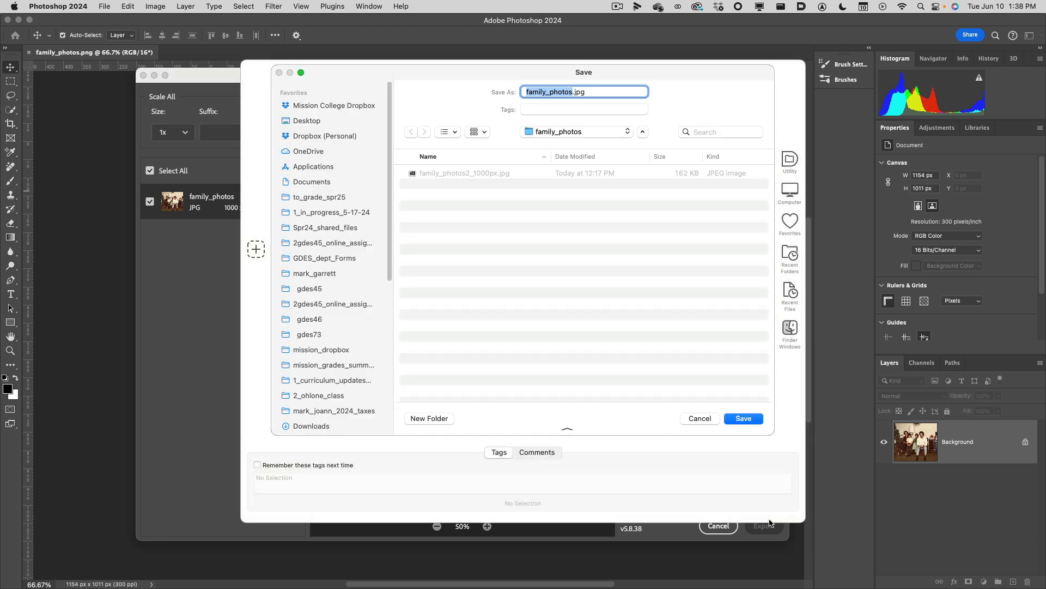
pyautogui.click(733, 456)
pyautogui.click(571, 92)
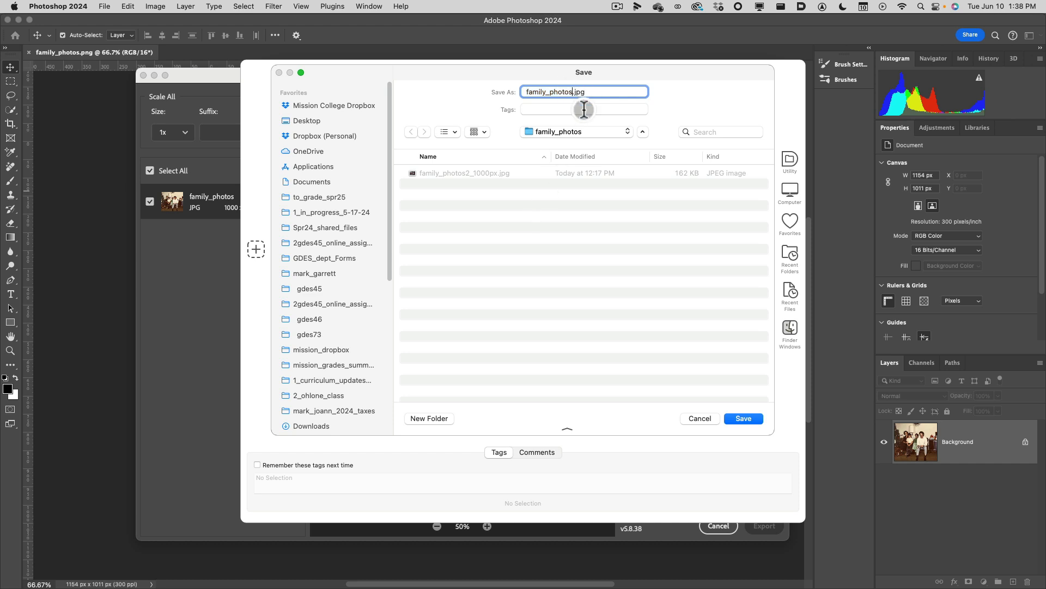
pyautogui.write('3_camera')
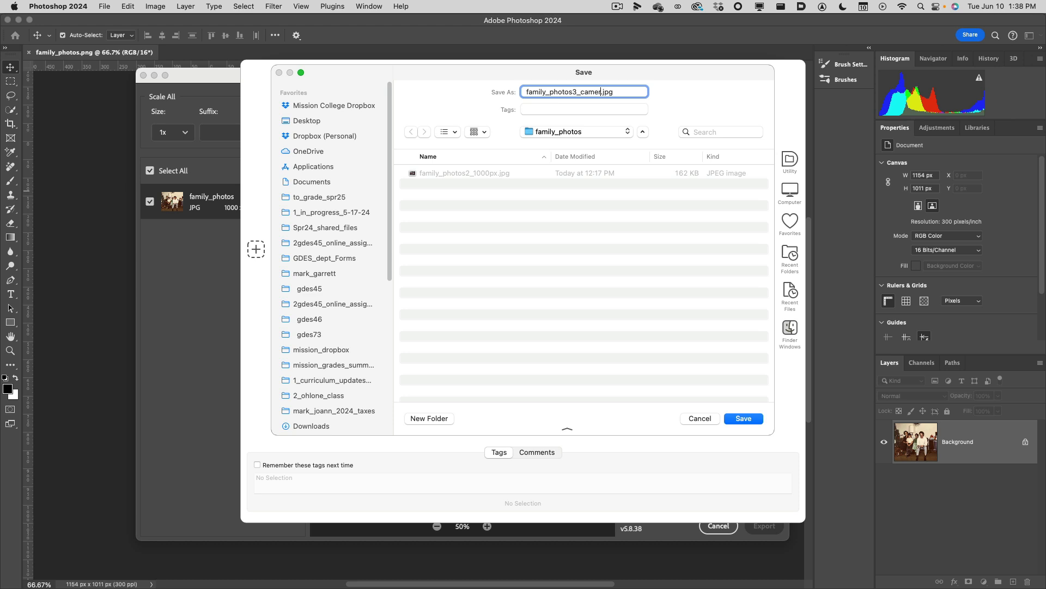
pyautogui.write('_raw')
pyautogui.press('Return')
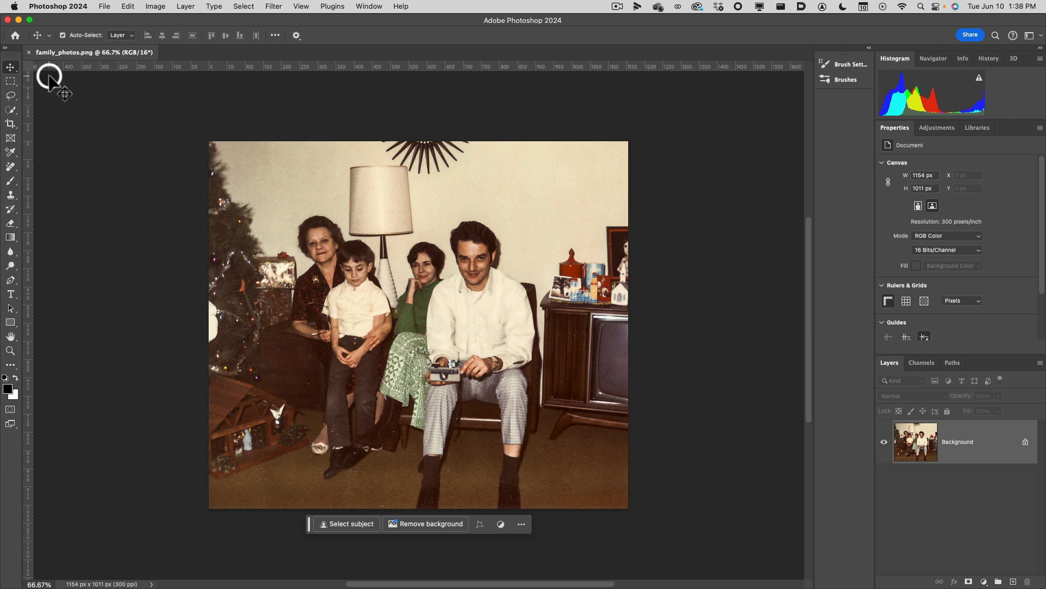
# Step: Switch to Finder, preview the exported family_photos3_camera_raw.jpg in the family_photos folder, and return to Photoshop
pyautogui.moveTo(3, 82)
pyautogui.click(10, 22)
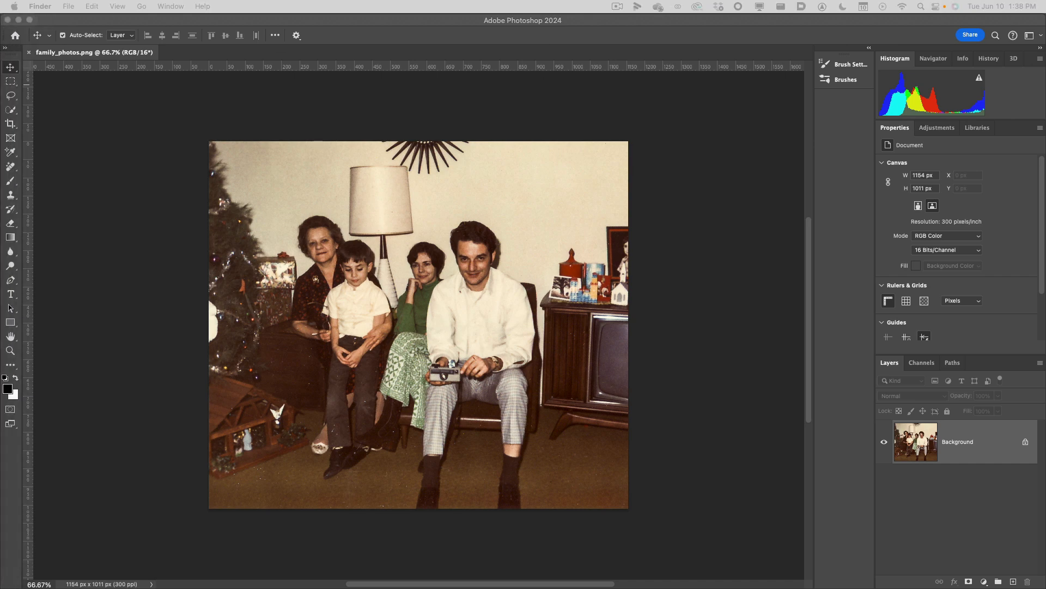
pyautogui.doubleClick(356, 107)
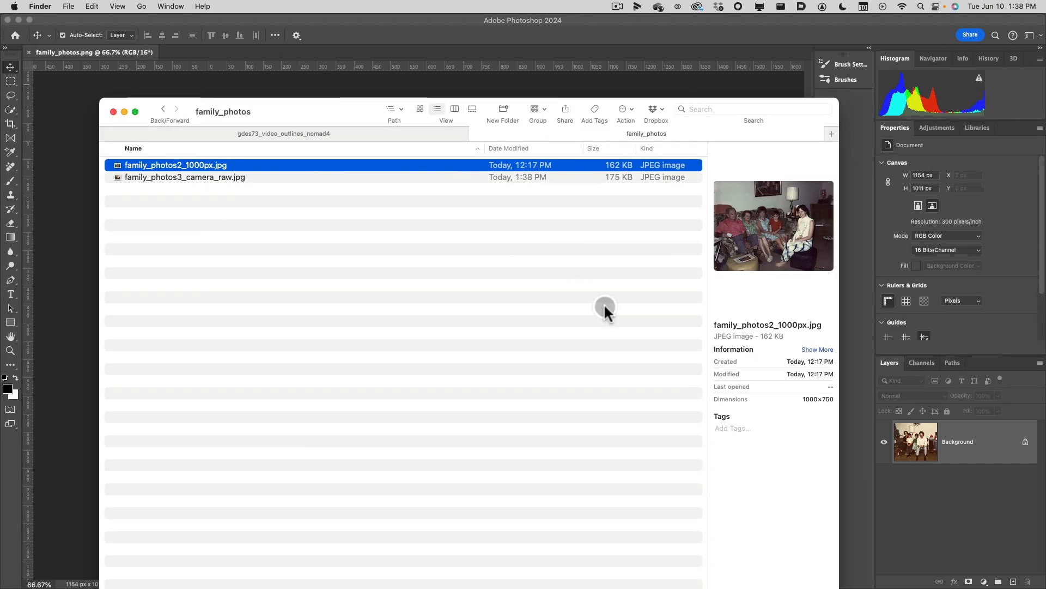
pyautogui.click(222, 176)
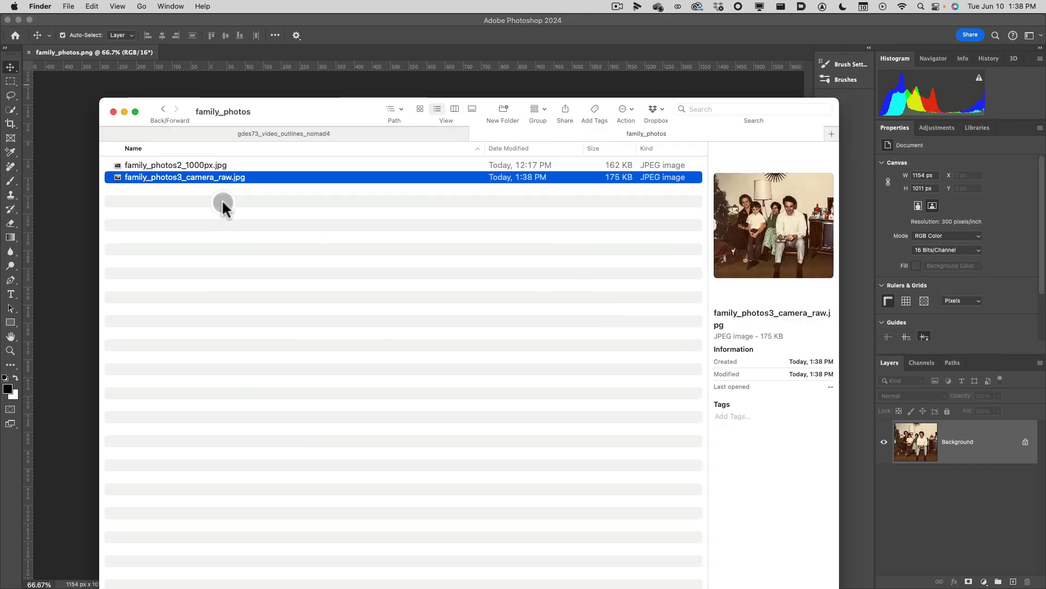
pyautogui.press('space')
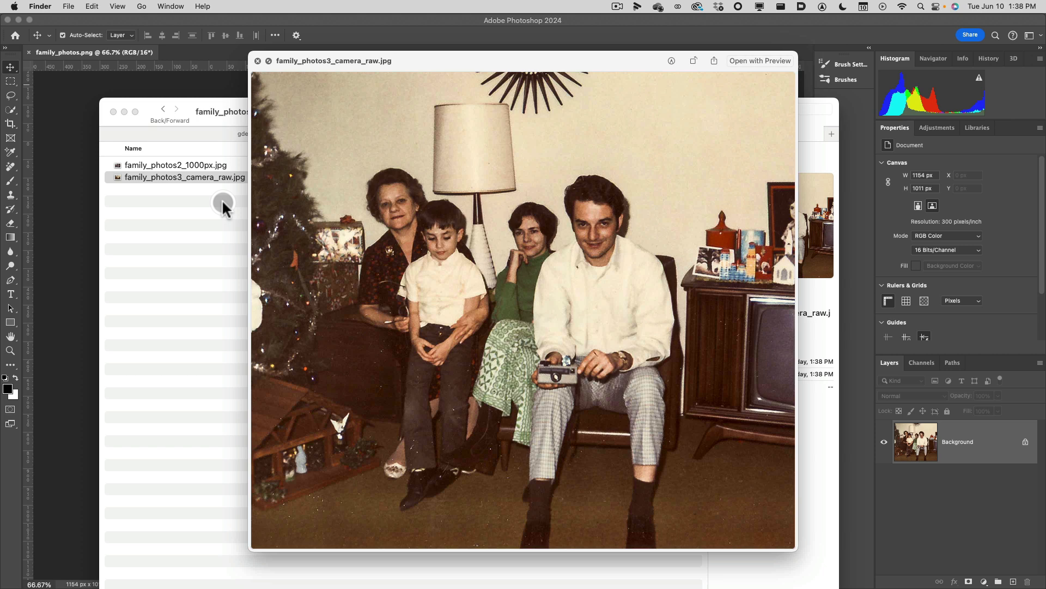
pyautogui.press('space')
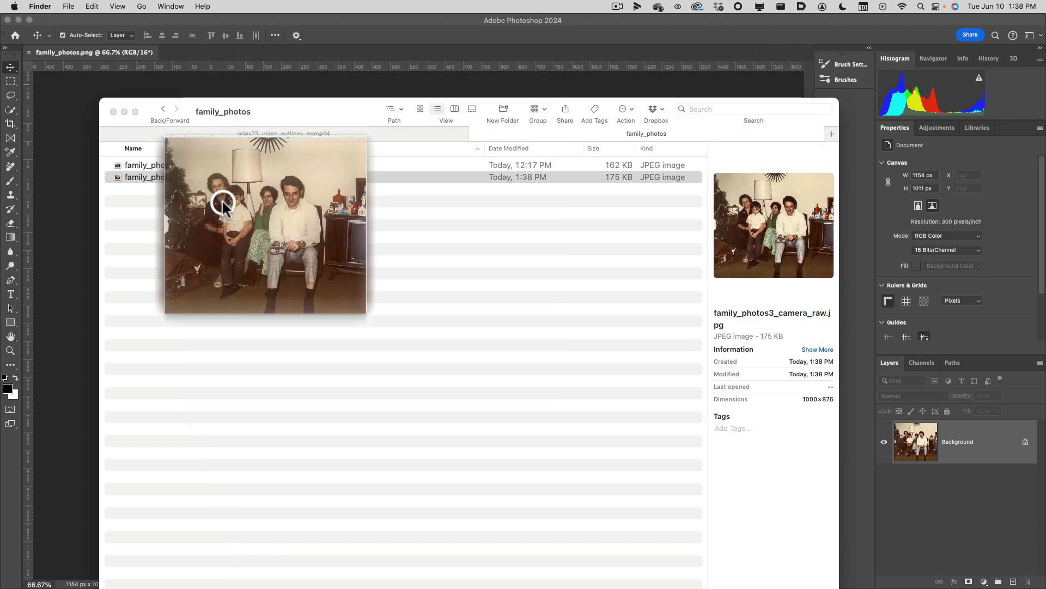
pyautogui.click(157, 19)
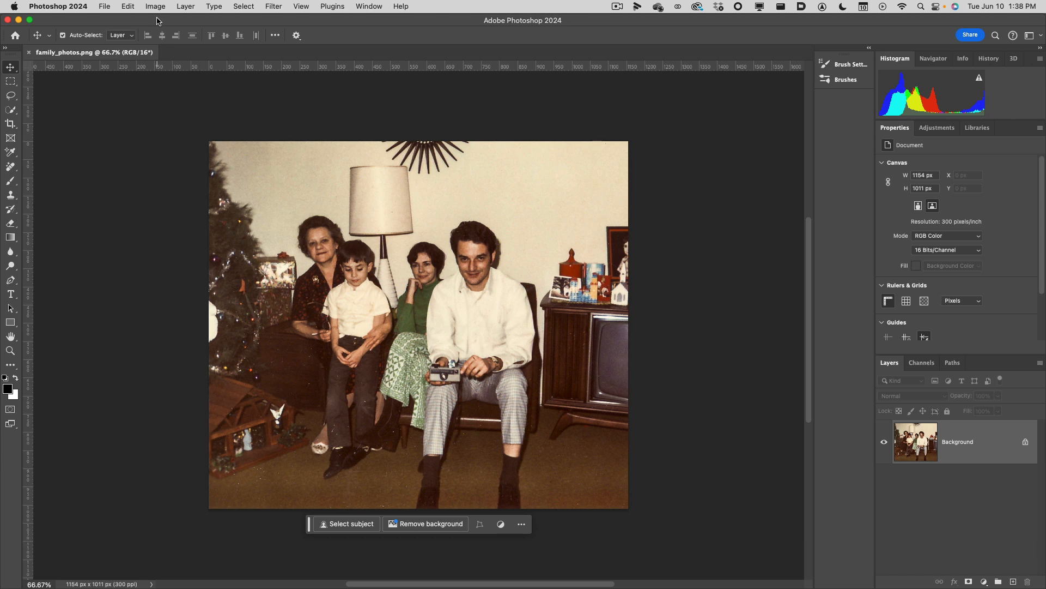
pyautogui.click(480, 384)
pyautogui.click(482, 380)
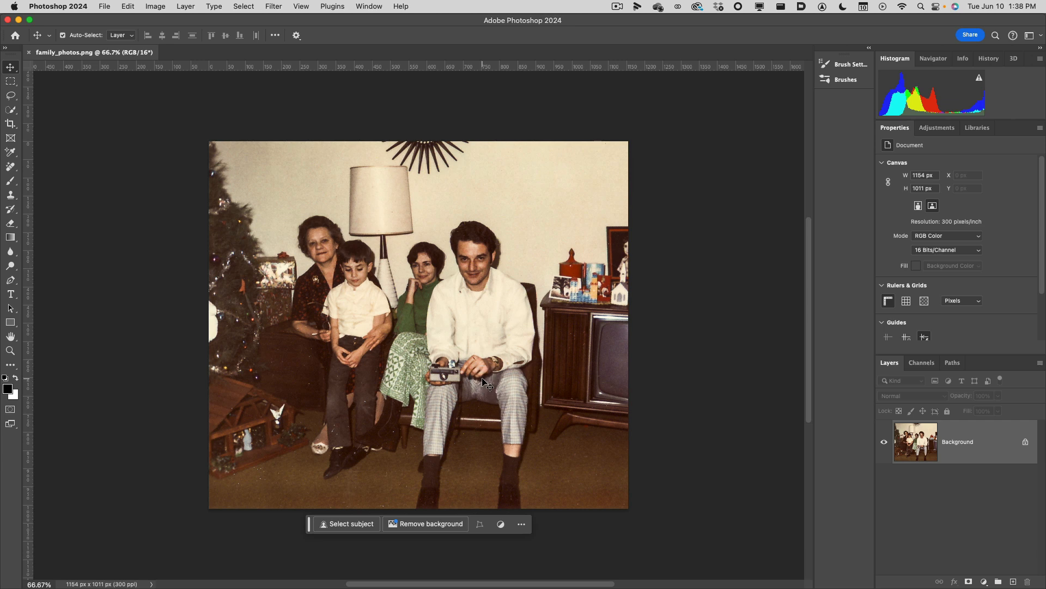